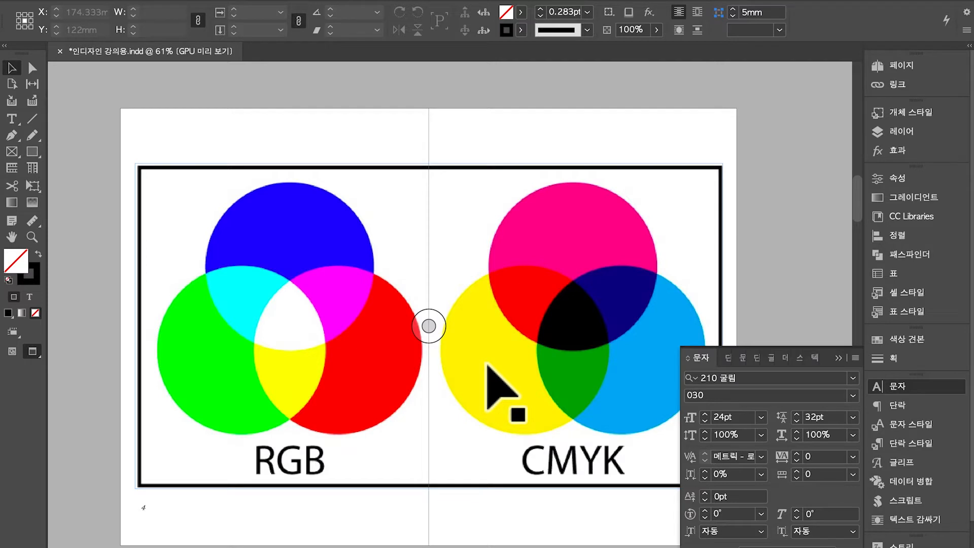
Scroll up from the RGB/CMYK spread to pages 2–3 with the stone photos and GARAM lettering
scroll(488, 364, "down", 1)
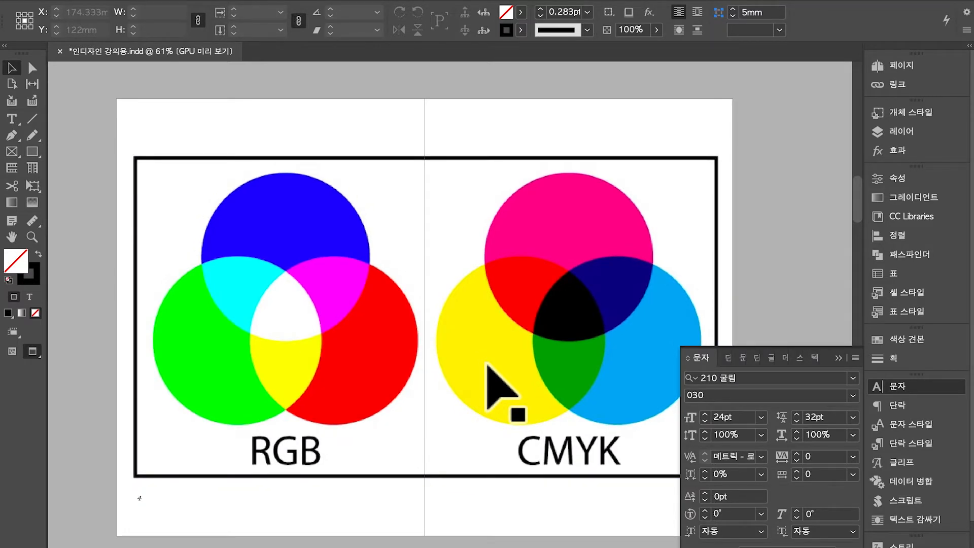
scroll(488, 365, "up", 12)
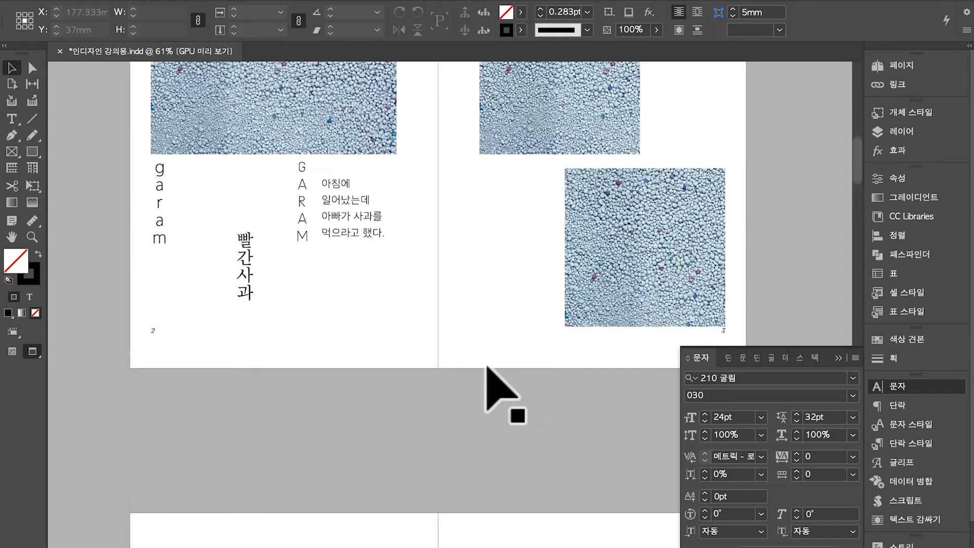
scroll(488, 364, "up", 5)
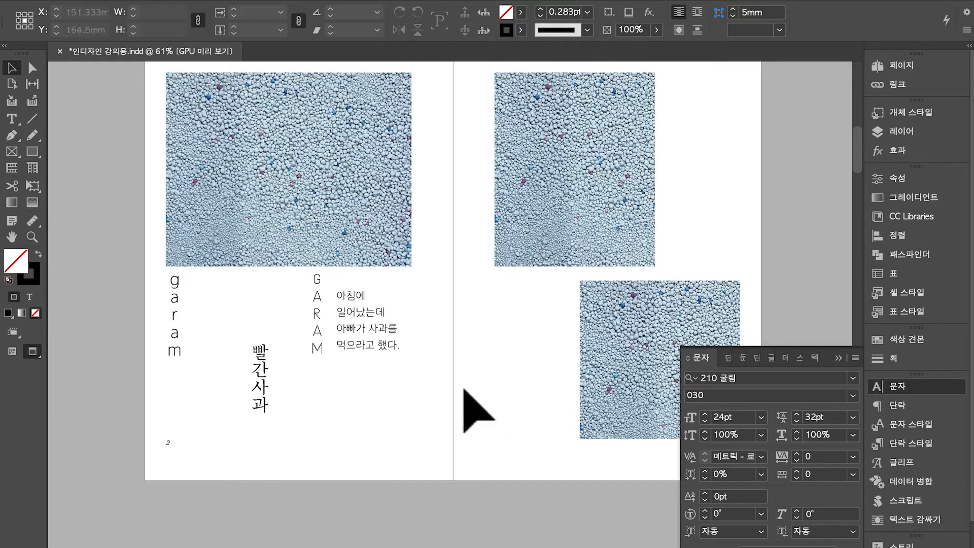
Highlight all four lines of the Korean paragraph and bring up the control panel's Fill swatch list
left_click(372, 348)
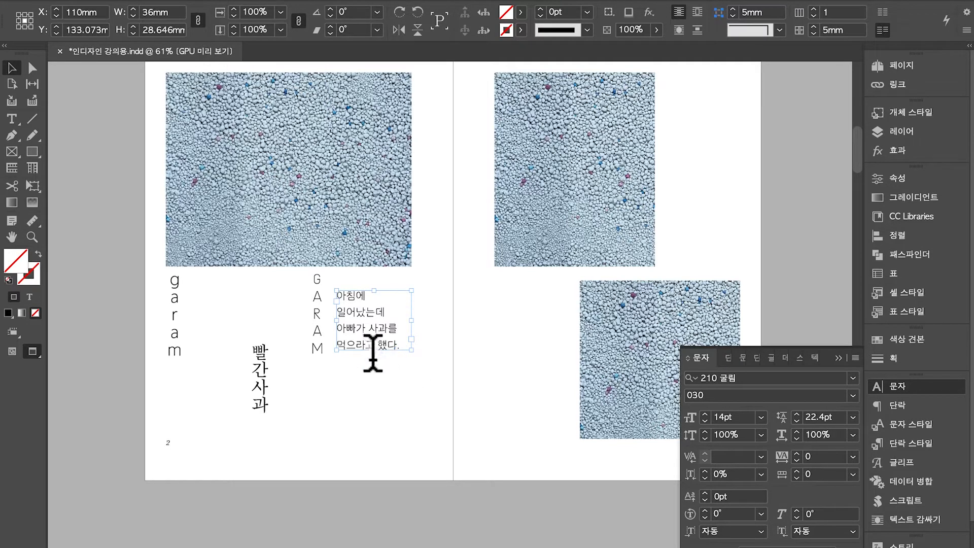
double_click(347, 325)
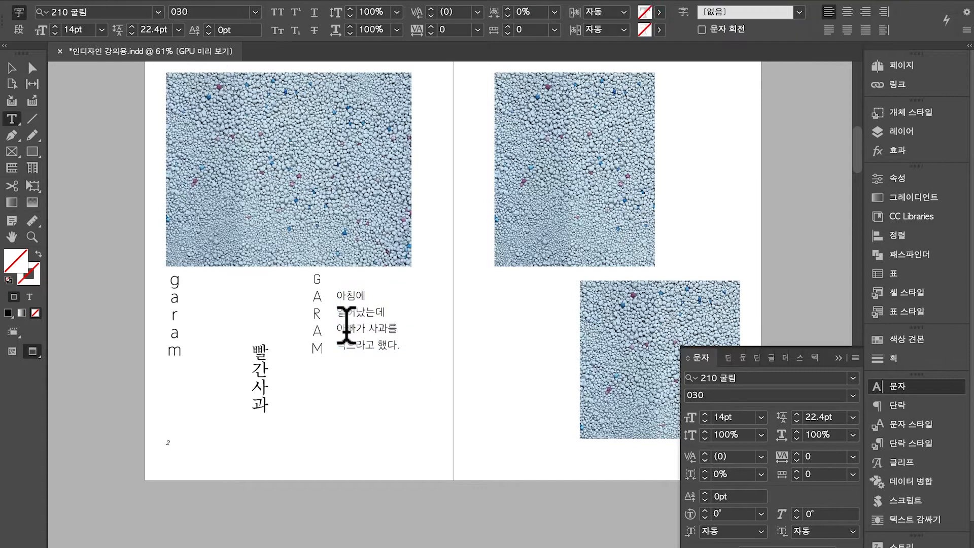
left_click_drag(337, 296, 415, 375)
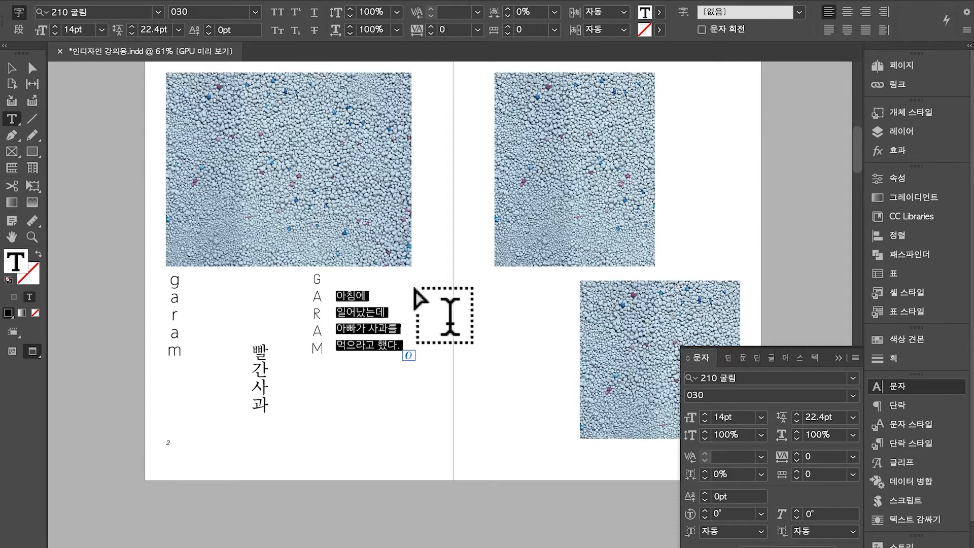
scroll(415, 288, "up", 3)
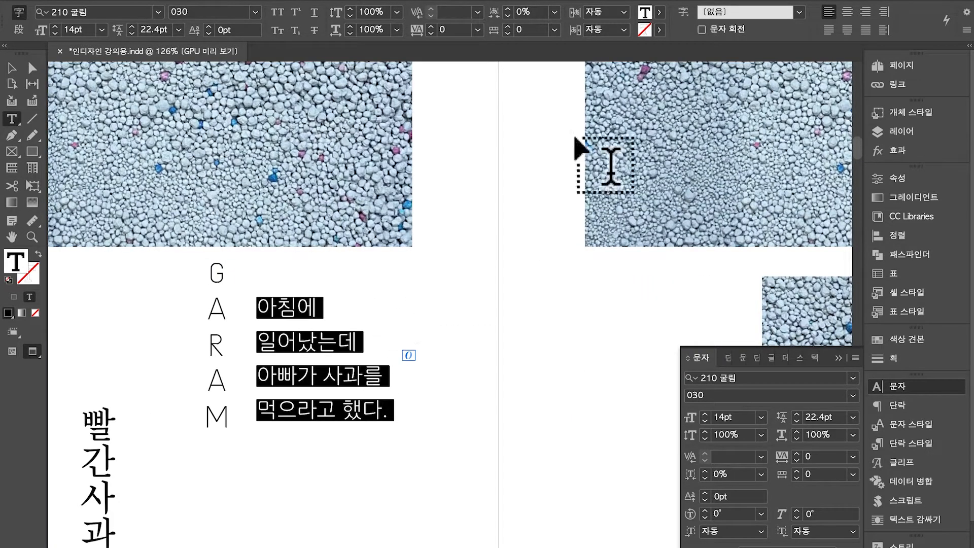
left_click(660, 13)
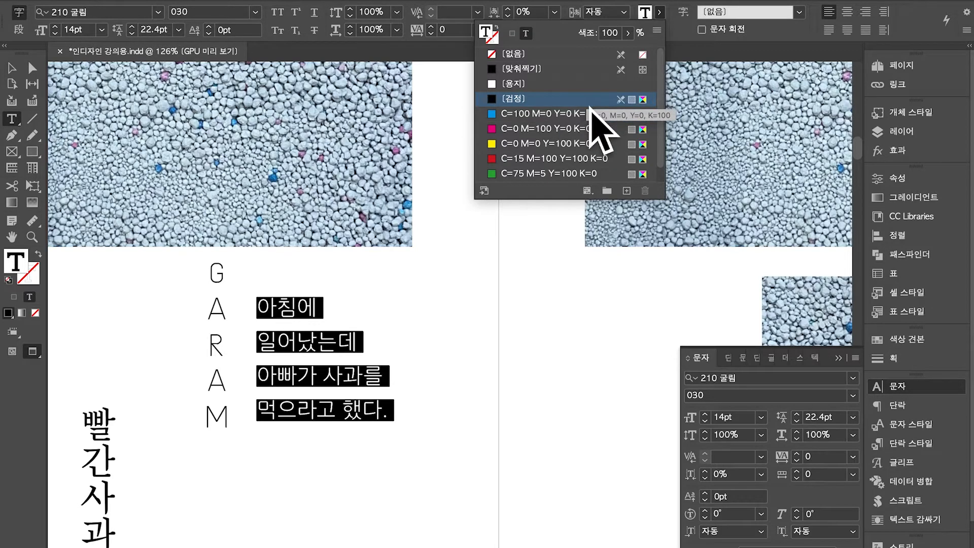
Open the Color panel from Window > Color and move it near the top, showing Black C0 M0 Y0 K100
left_click(318, 4)
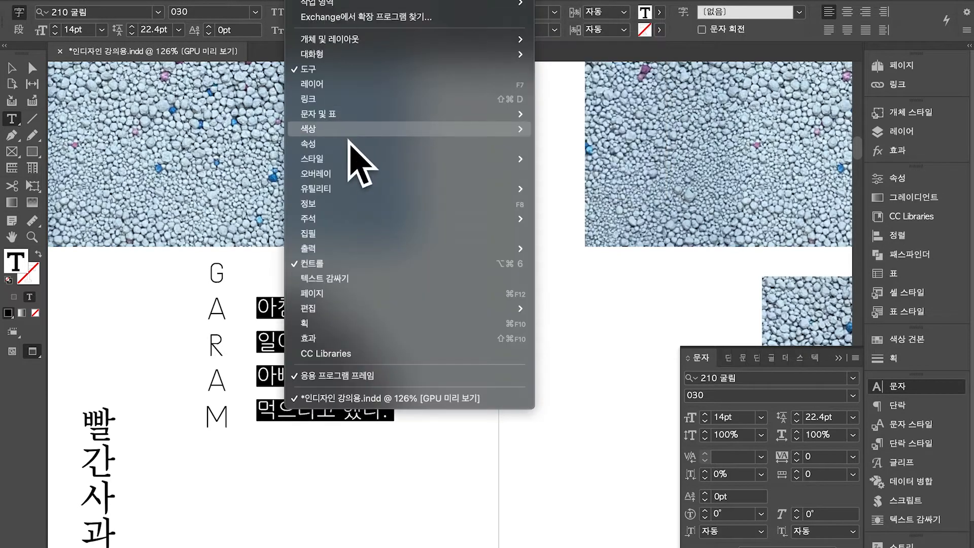
mouse_move(381, 130)
left_click(554, 148)
left_click_drag(637, 123, 743, 94)
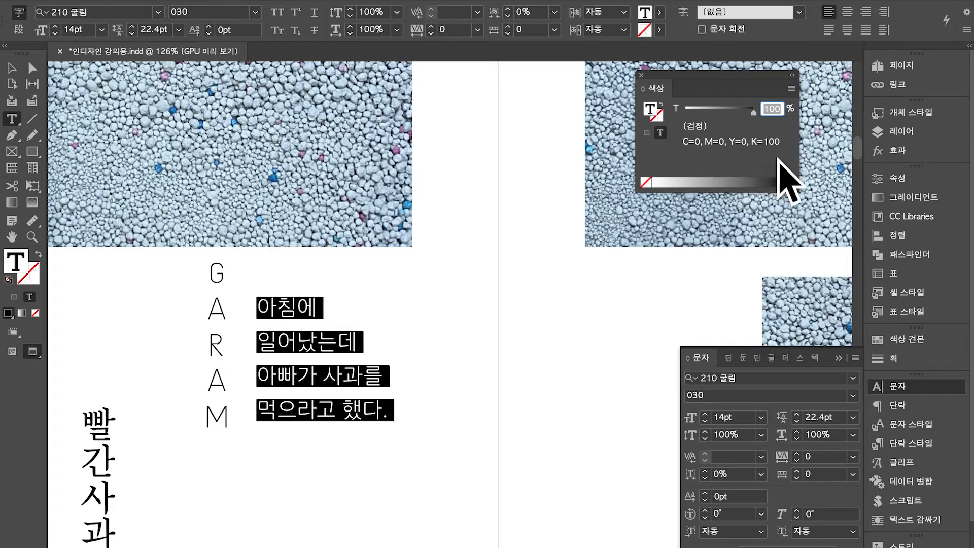
left_click_drag(781, 182, 584, 328)
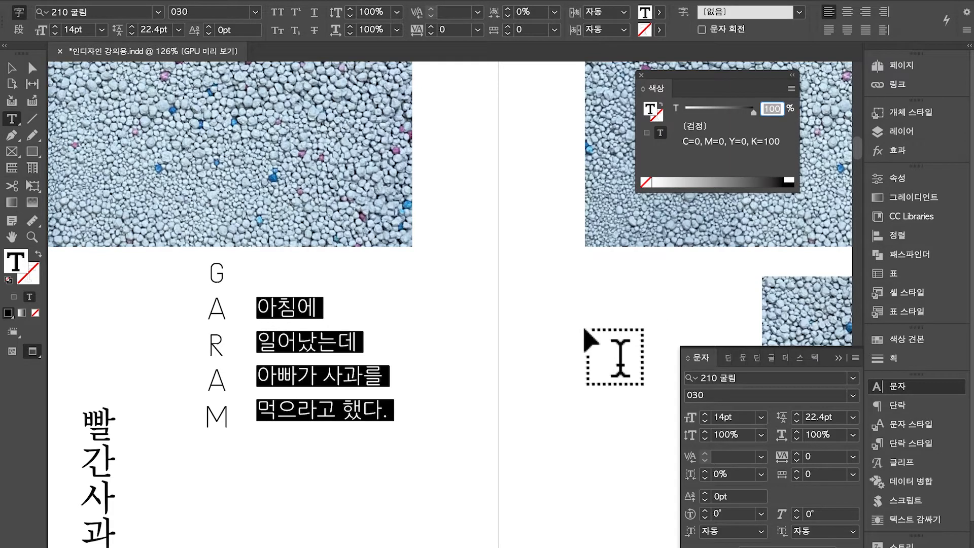
scroll(584, 328, "down", 10)
left_click_drag(584, 329, 585, 329)
Scroll down and right to the page with the RGB and CMYK overlapping-circle diagrams
scroll(583, 327, "down", 6)
scroll(586, 331, "down", 2)
scroll(584, 329, "down", 3)
scroll(585, 328, "up", 1)
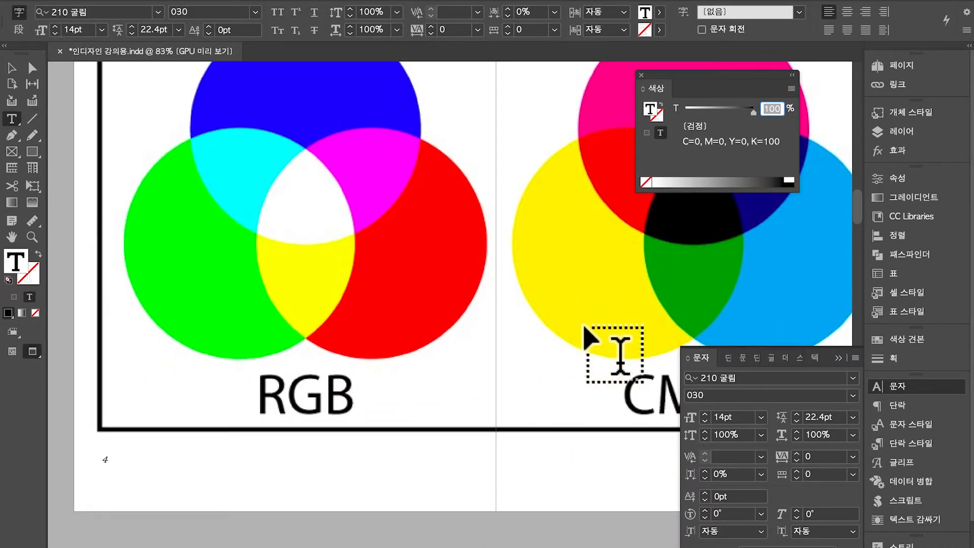
scroll(584, 329, "up", 2)
scroll(585, 329, "right", 1)
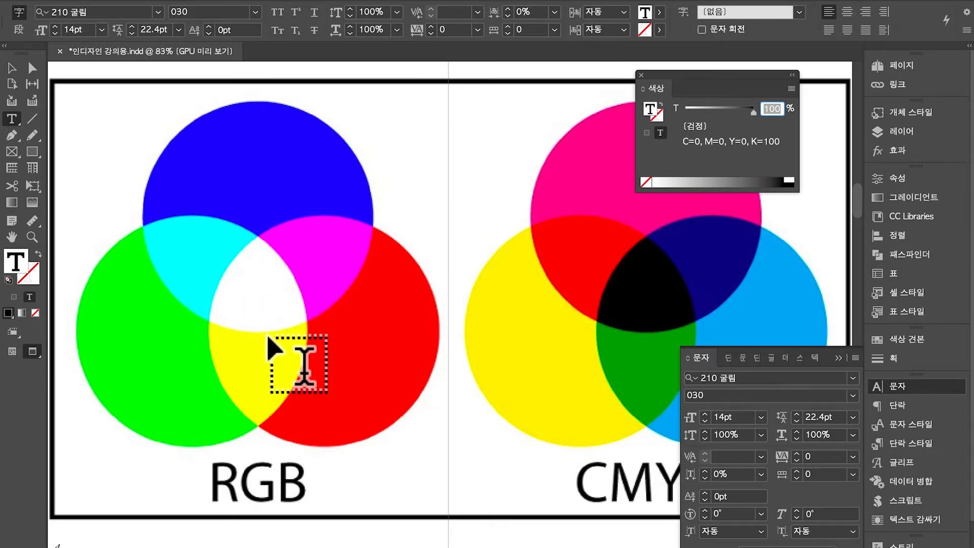
scroll(267, 335, "right", 3)
scroll(268, 336, "right", 4)
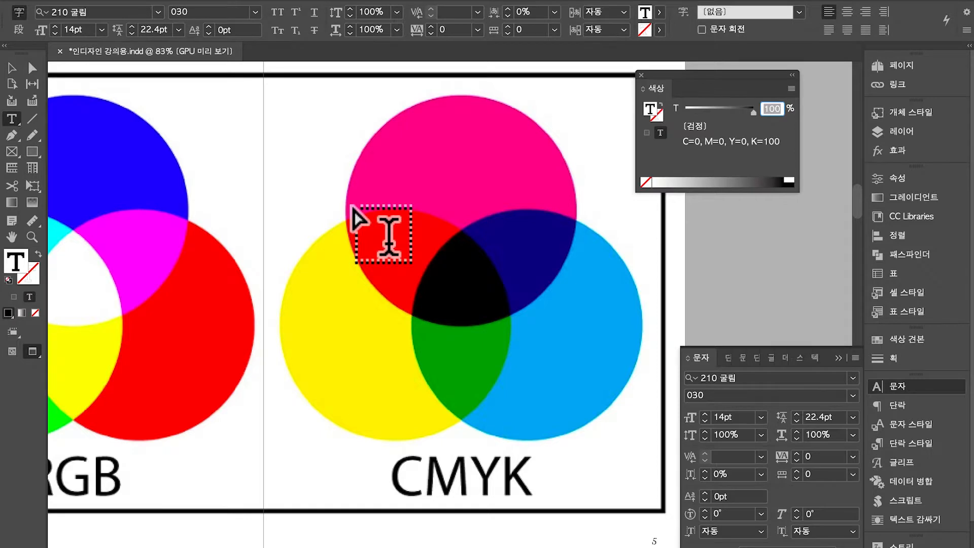
key("super+n")
scroll(675, 330, "down", 5)
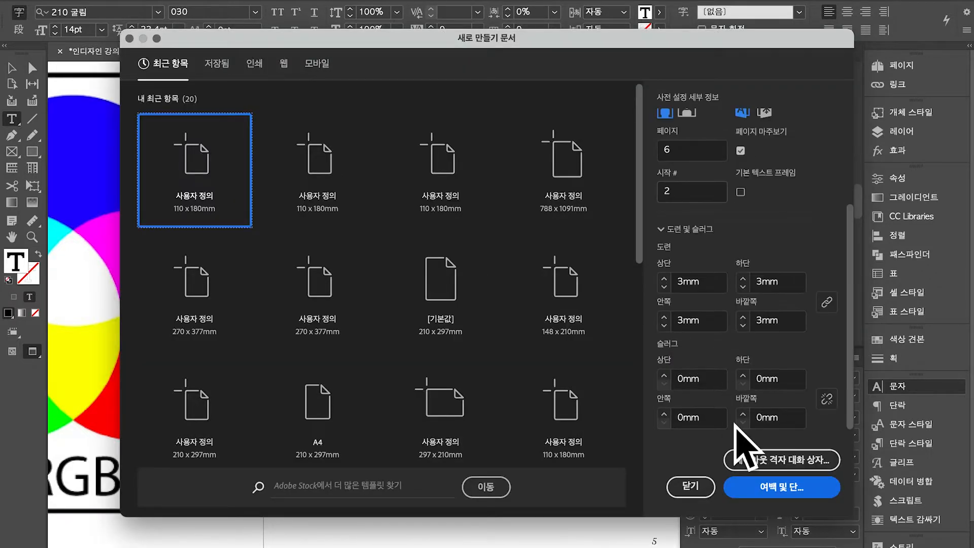
scroll(737, 426, "up", 5)
scroll(736, 426, "down", 5)
key("Escape")
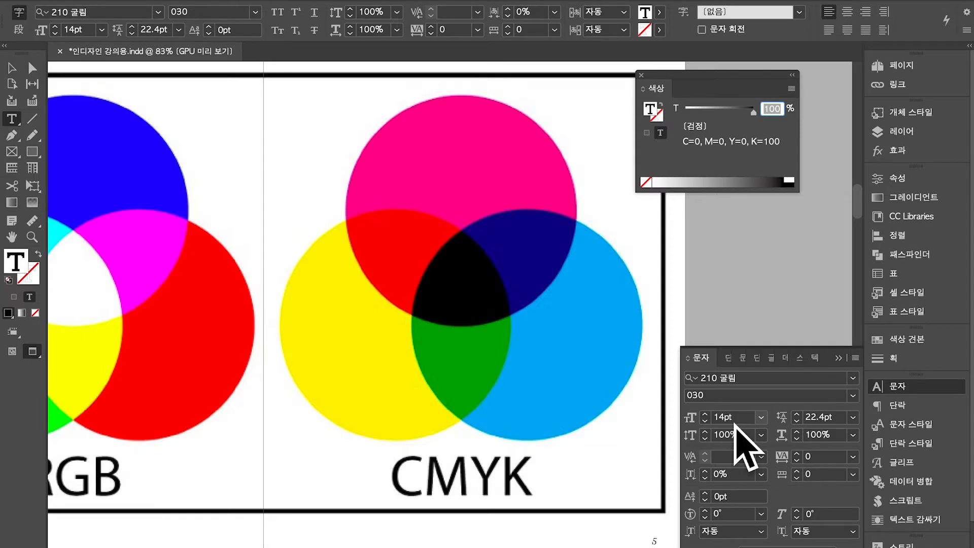
Scroll back up from the RGB/CMYK page to the pages 2–3 spread with the Korean paragraph
scroll(564, 436, "left", 4)
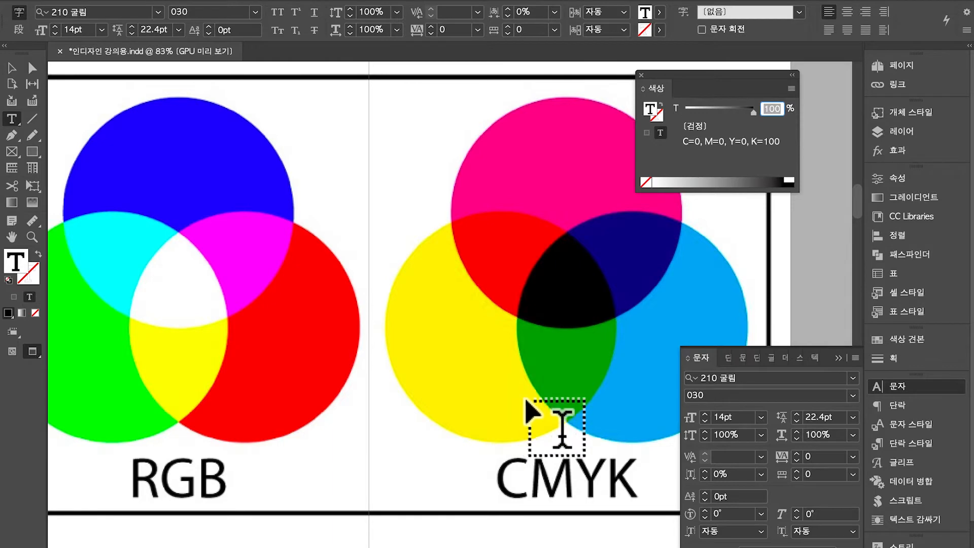
scroll(597, 380, "down", 5)
scroll(597, 380, "up", 3)
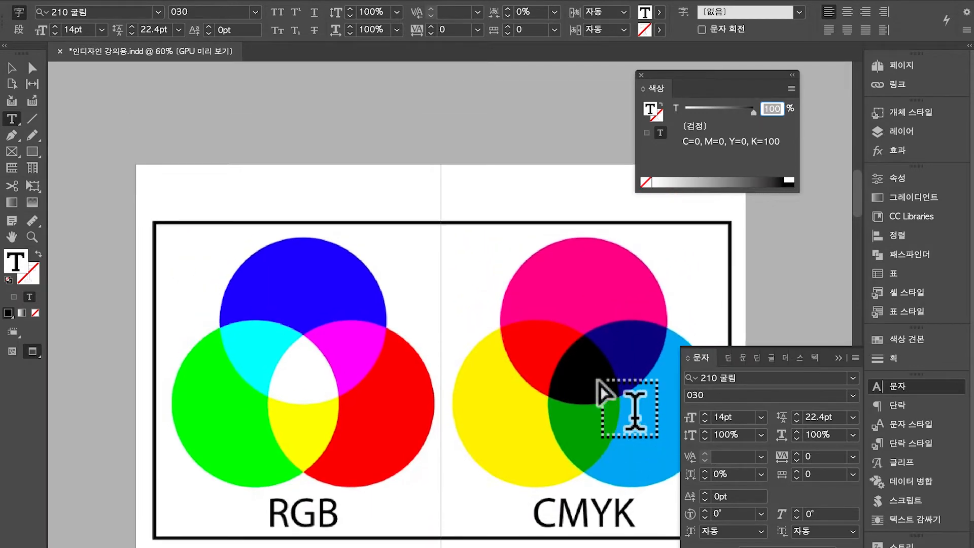
scroll(605, 393, "down", 1)
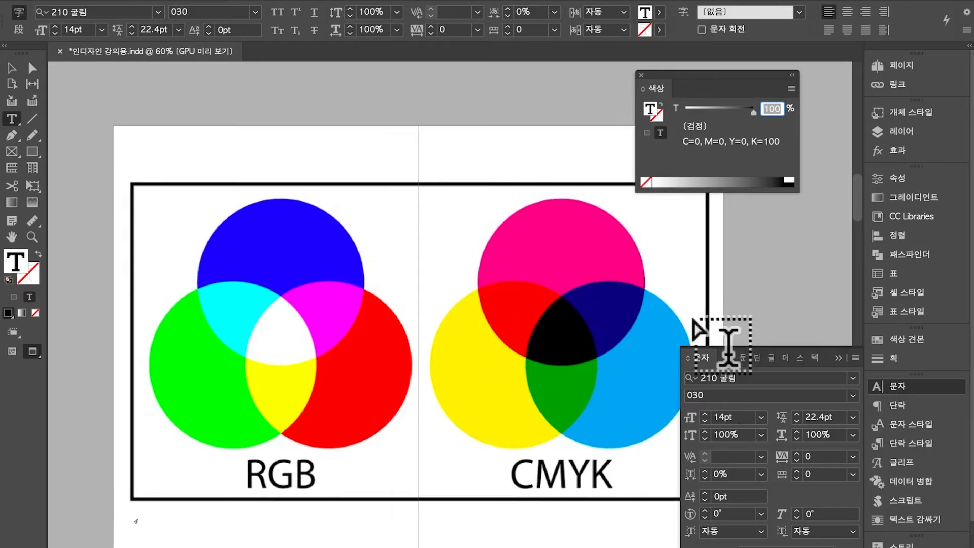
scroll(707, 330, "up", 10)
scroll(693, 321, "up", 4)
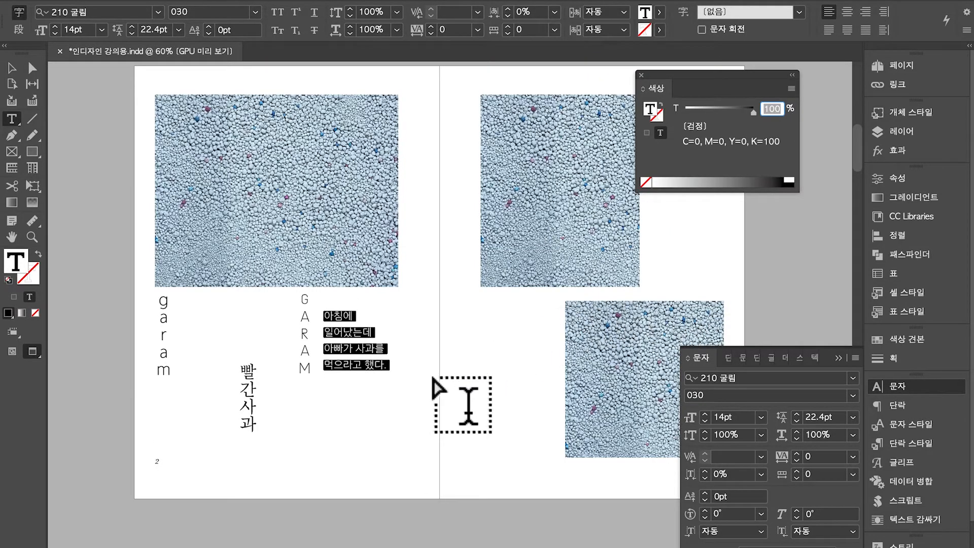
scroll(345, 388, "up", 5)
left_click(346, 340)
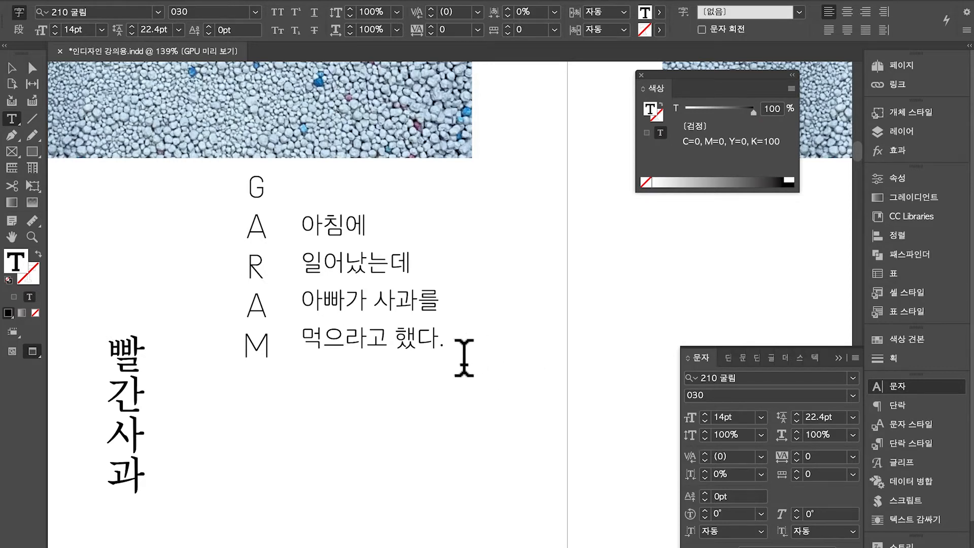
left_click_drag(463, 355, 320, 223)
left_click(659, 13)
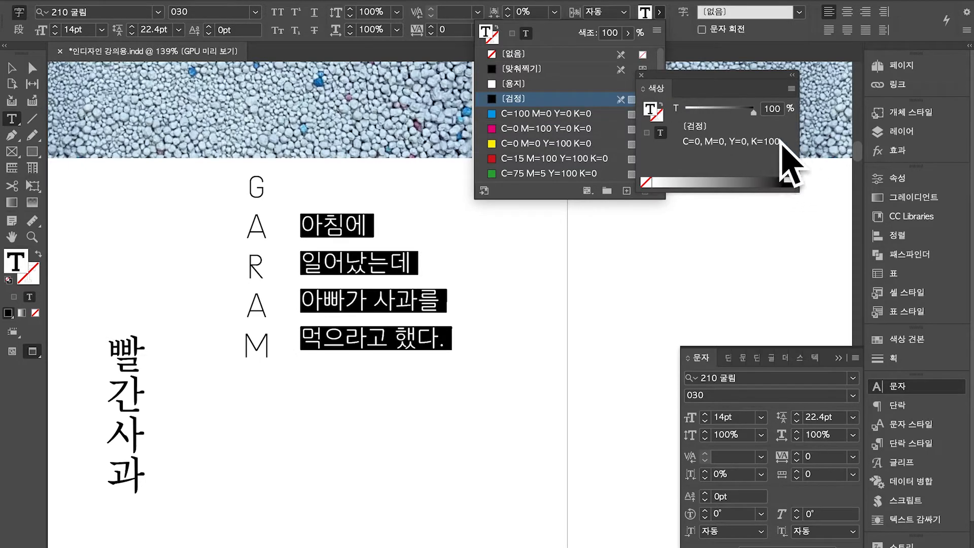
scroll(724, 336, "down", 20)
scroll(724, 336, "right", 8)
scroll(724, 336, "up", 3)
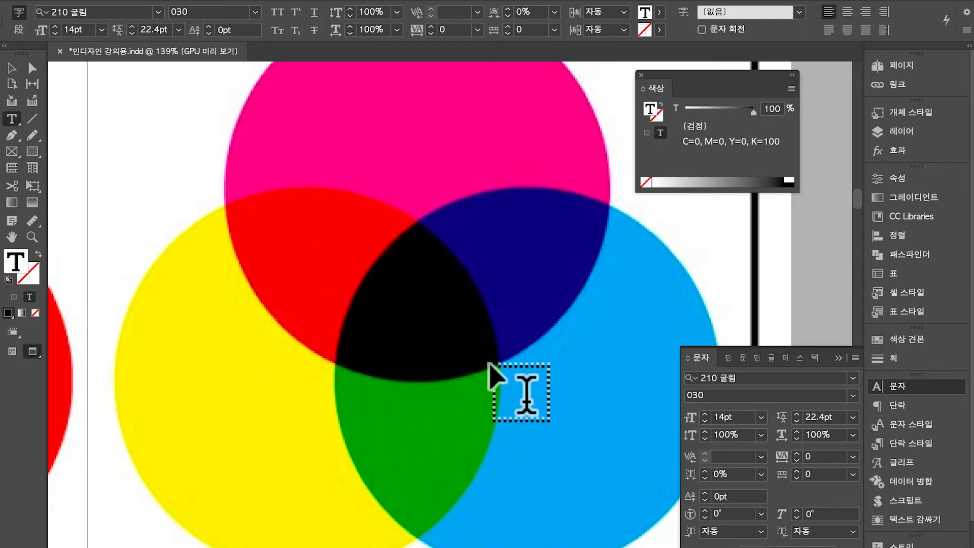
scroll(451, 387, "up", 15)
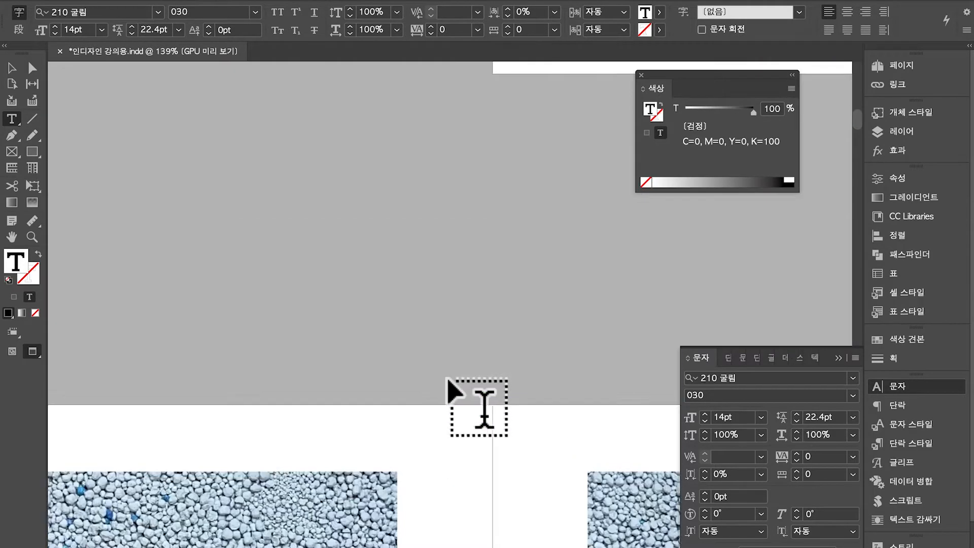
scroll(451, 387, "up", 15)
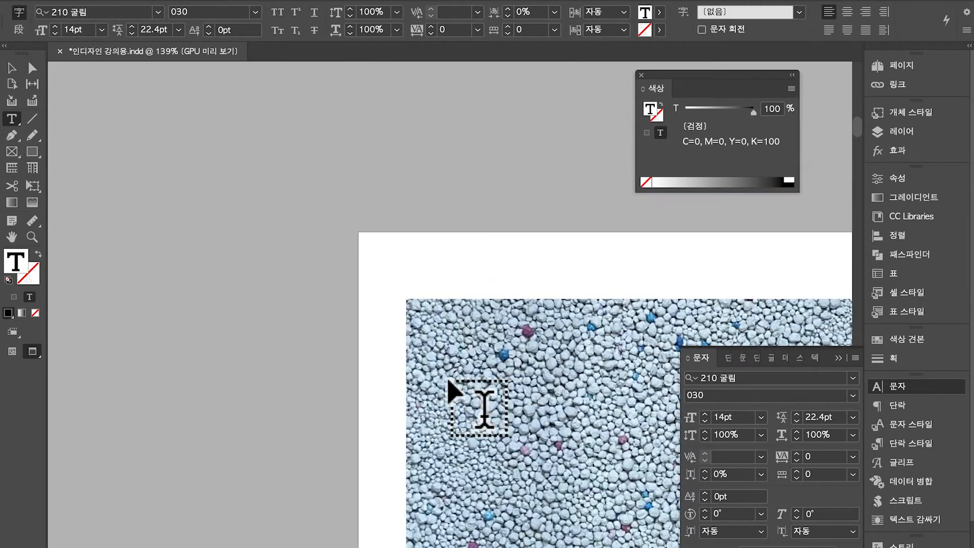
scroll(450, 391, "down", 7)
scroll(457, 392, "right", 3)
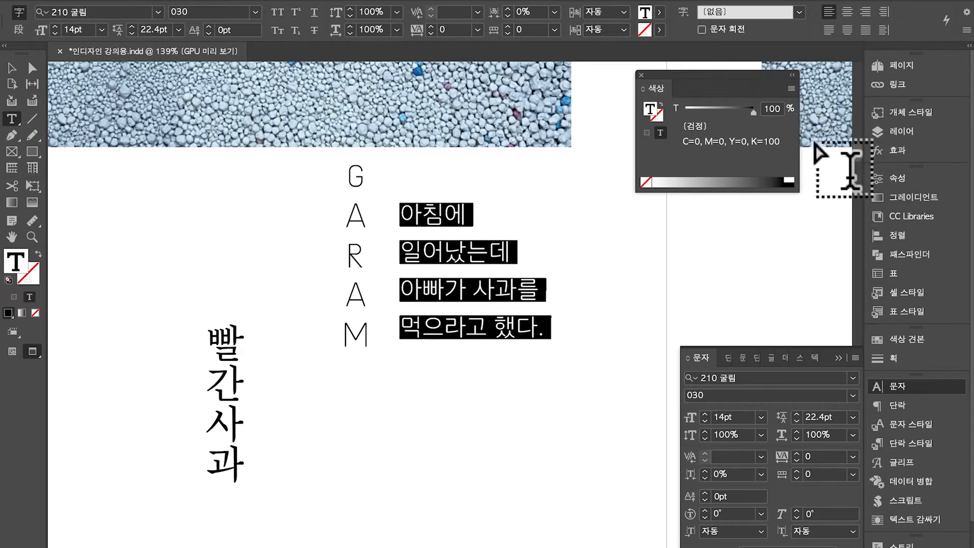
Switch the Color panel to CMYK and set C, M and Y to 100 for a rich black text fill
left_click(792, 88)
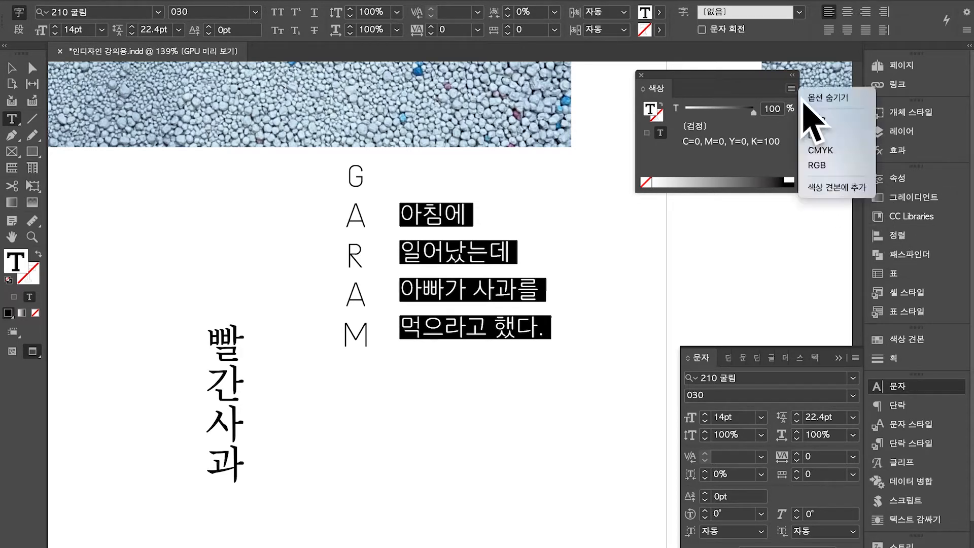
left_click(863, 151)
left_click(774, 109)
type("100")
key("Tab")
type("100")
key("Tab")
type("100")
key("Return")
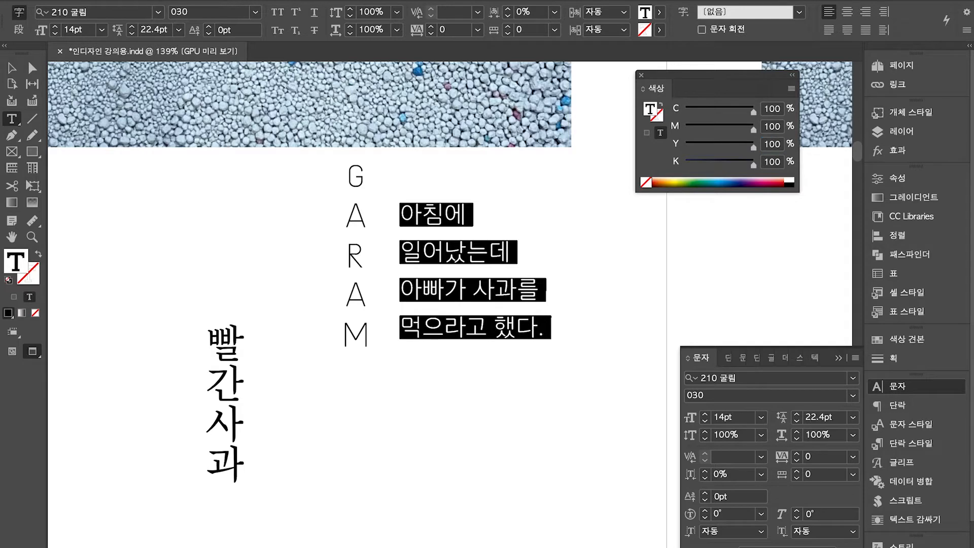
left_click(659, 12)
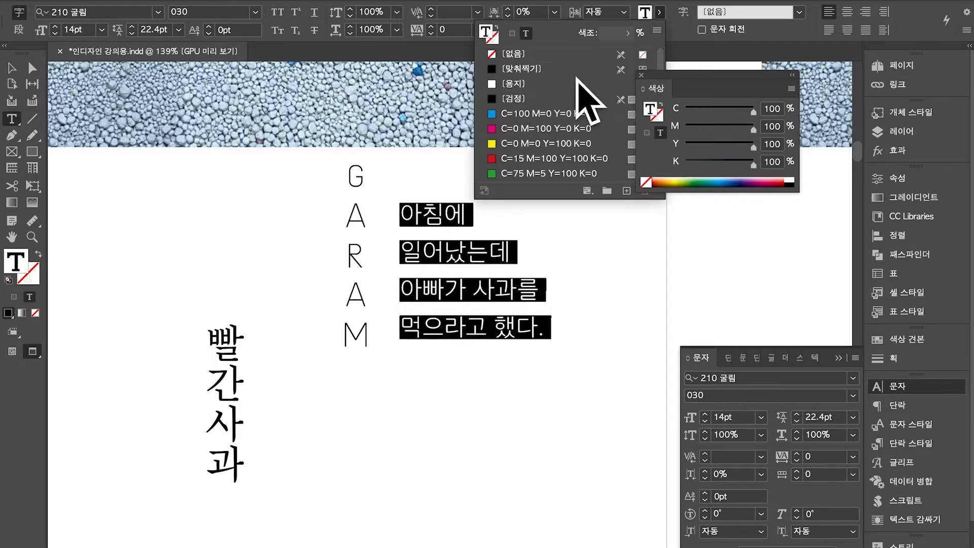
Fill the selected Korean text with the [맞춰찍기] Registration swatch, then deselect it
left_click(582, 75)
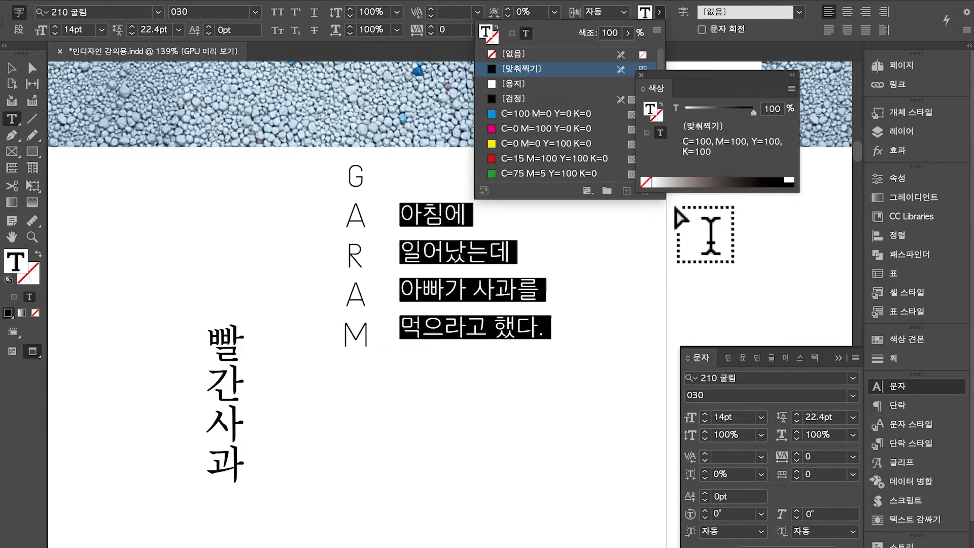
left_click(667, 45)
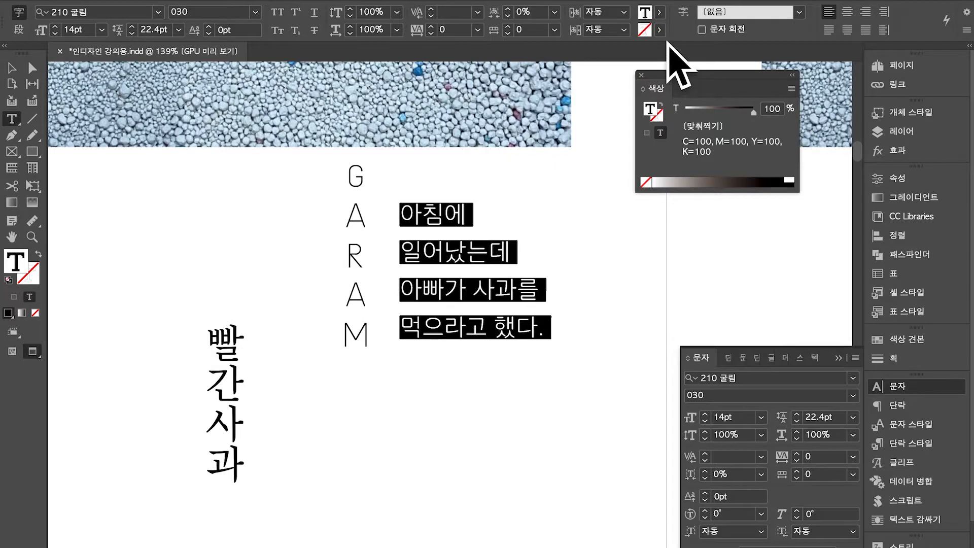
left_click(535, 328)
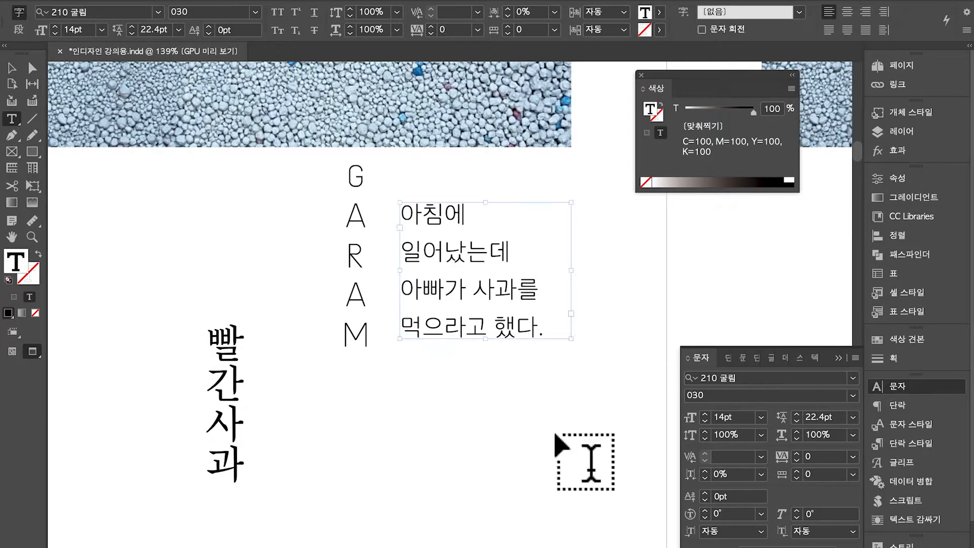
Deselect everything and draw a small rectangle frame with the Rectangle tool (M)
left_click(568, 420, "super")
key("v")
scroll(373, 304, "up", 10)
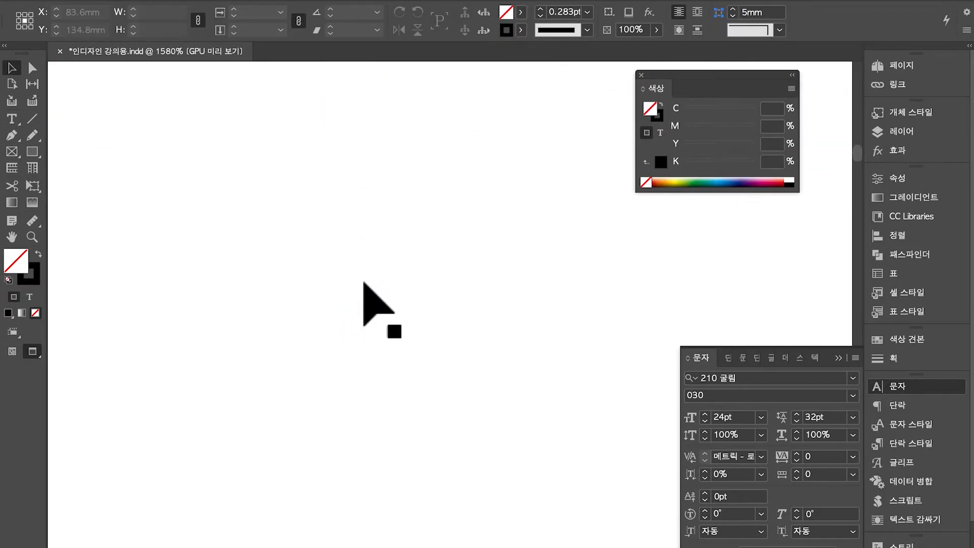
scroll(364, 283, "down", 2)
scroll(364, 283, "left", 10)
scroll(365, 284, "right", 10)
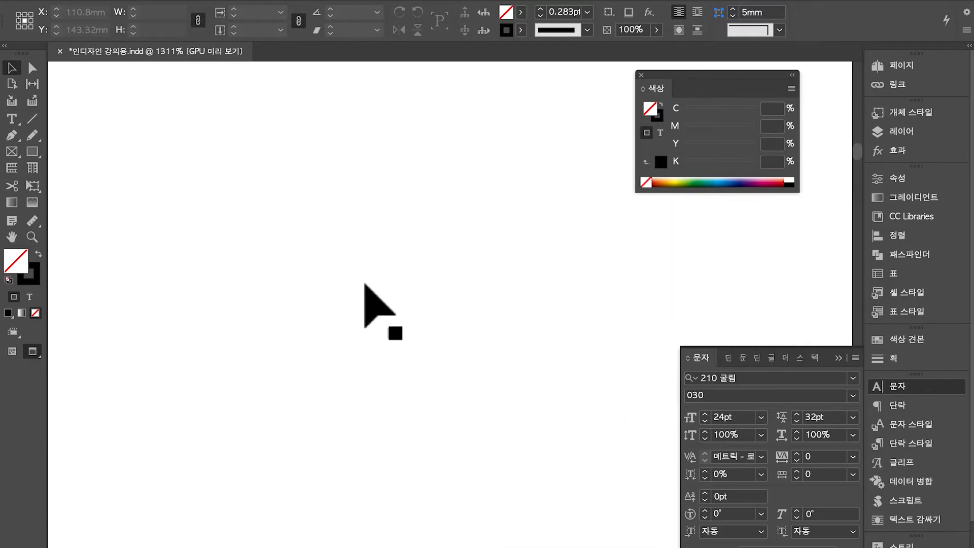
key("m")
left_click_drag(161, 148, 363, 380)
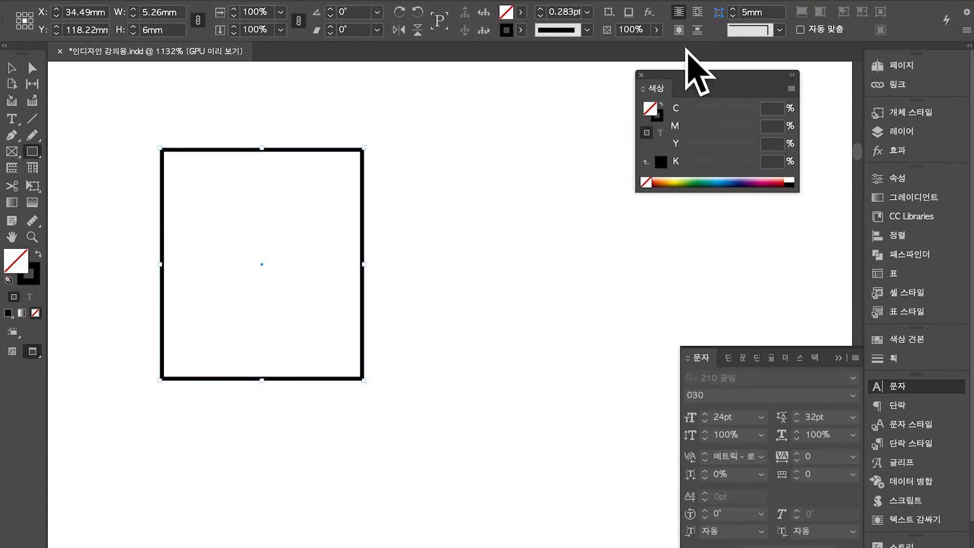
Swap fill and stroke so the rectangle is solid, filled with the [검정] Black swatch
left_click(36, 269)
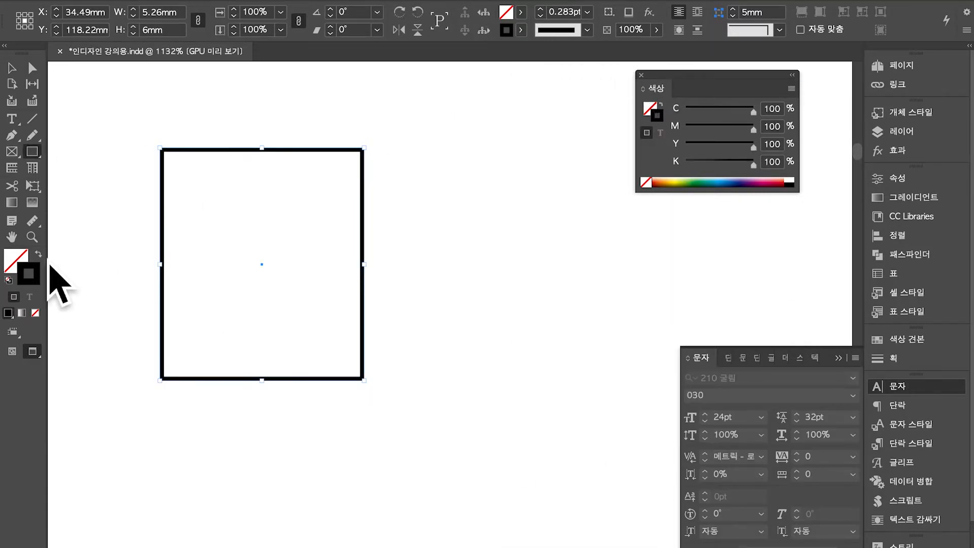
key("shift+x")
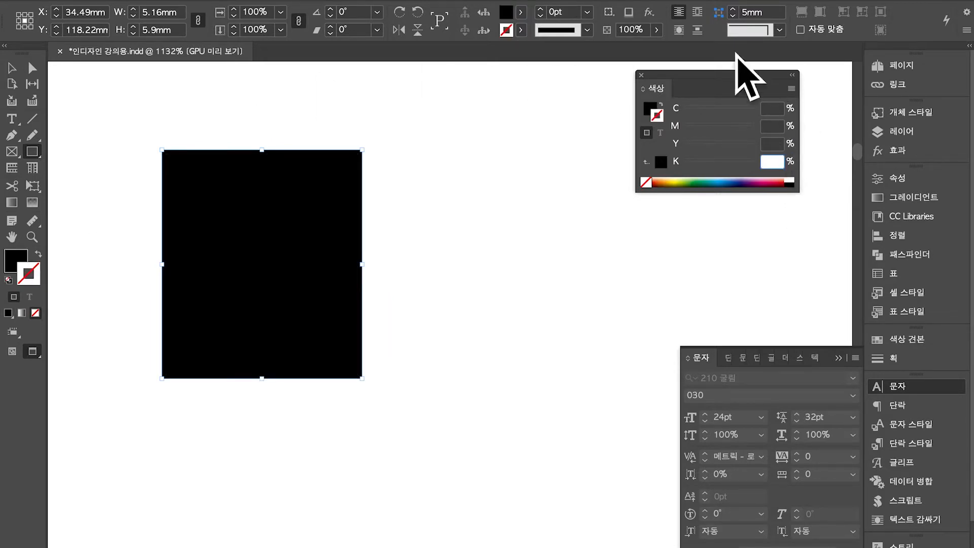
left_click(521, 12)
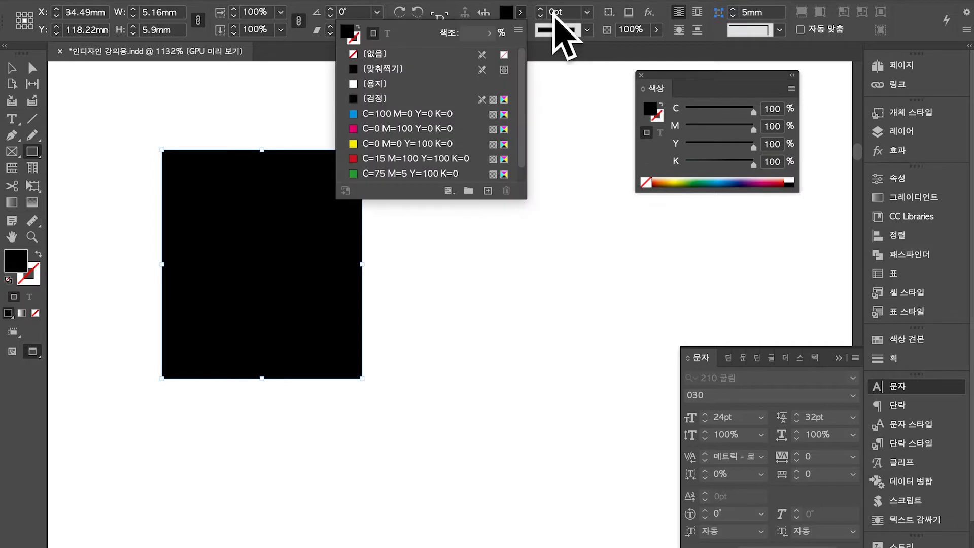
left_click(484, 99)
left_click(600, 301)
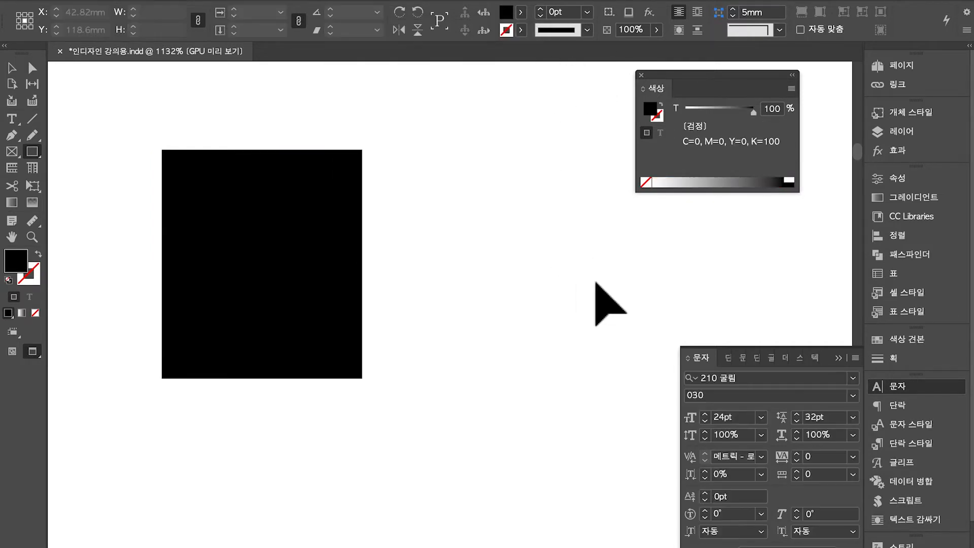
Alt-drag a copy of the square to its right and fill it with the [맞춰찍기] Registration swatch
left_click(311, 269)
left_click_drag(311, 269, 522, 279)
left_click(521, 12)
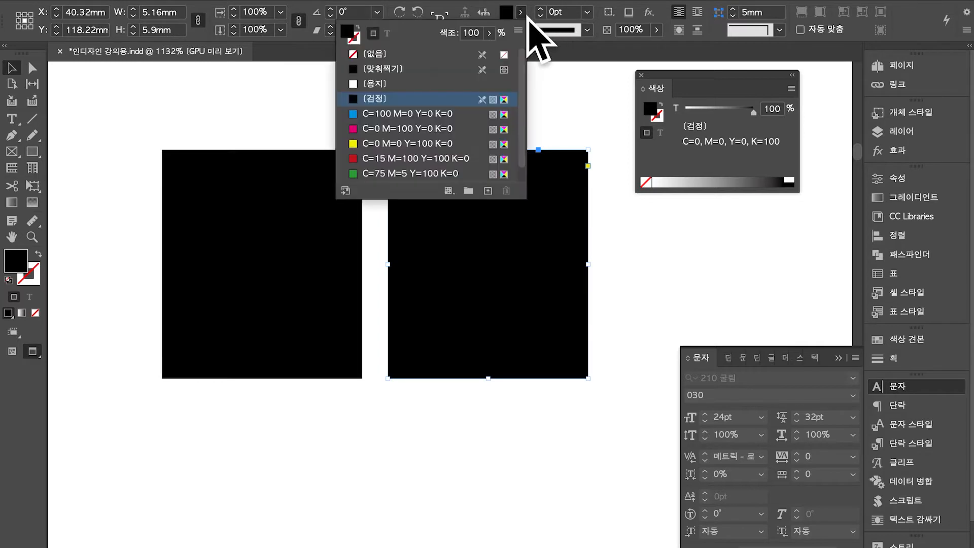
left_click(444, 70)
left_click(633, 251)
key("shift+w")
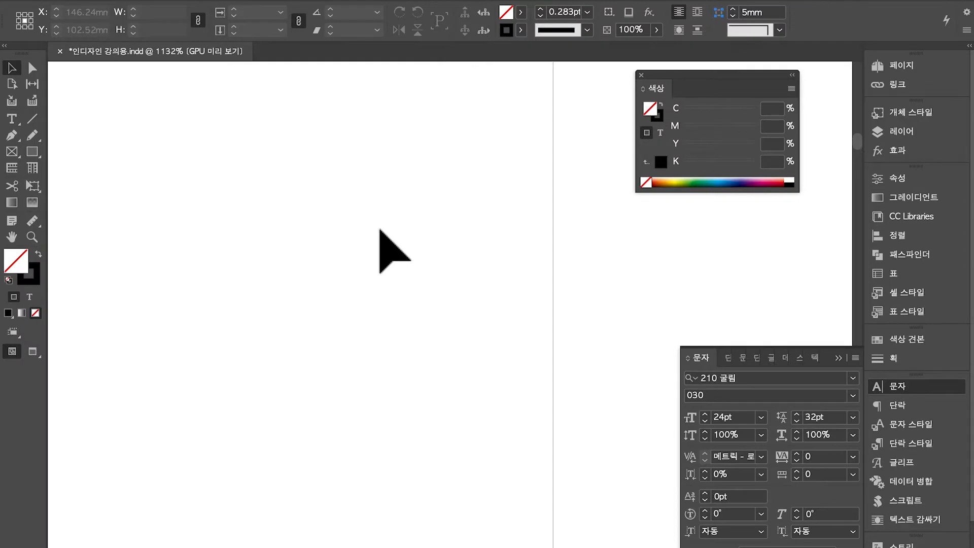
scroll(380, 229, "down", 10)
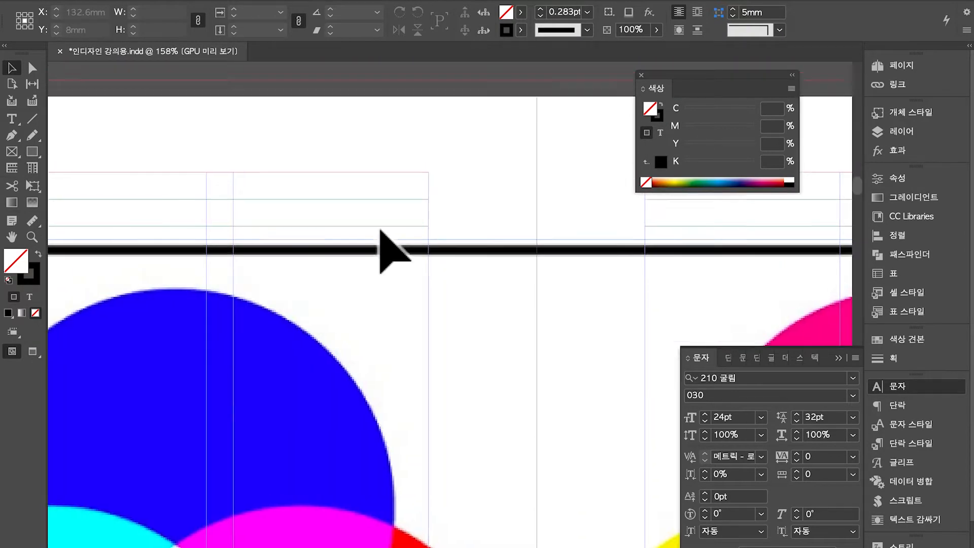
scroll(380, 229, "down", 6)
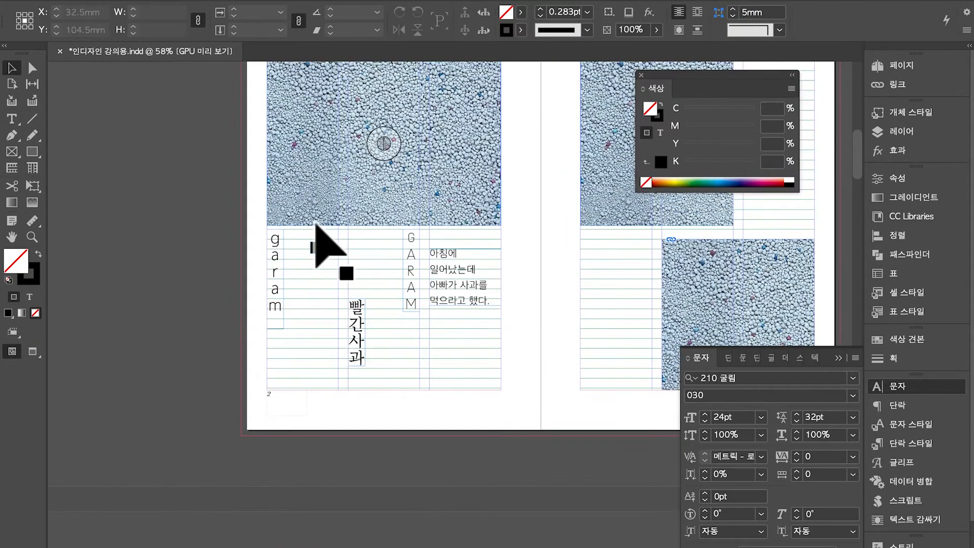
scroll(318, 228, "up", 10)
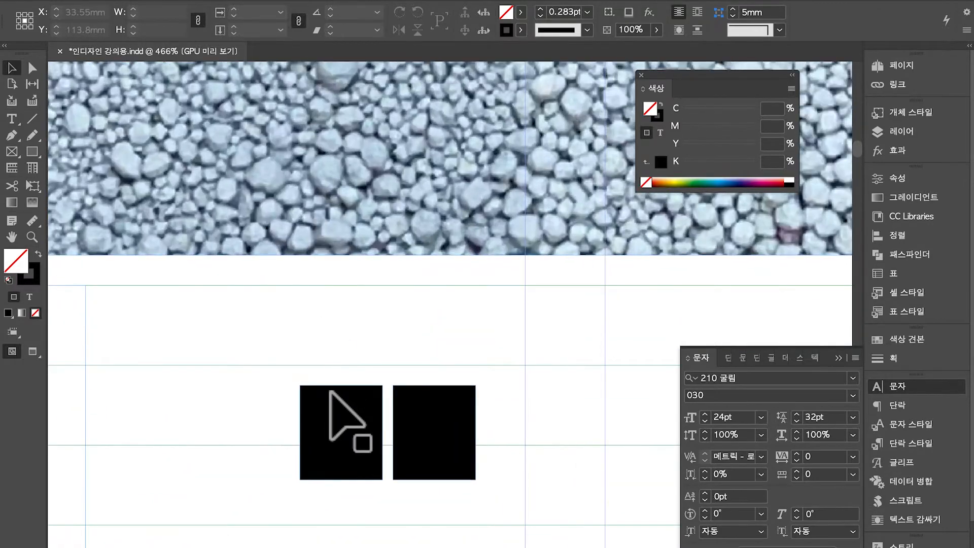
left_click_drag(233, 321, 360, 458)
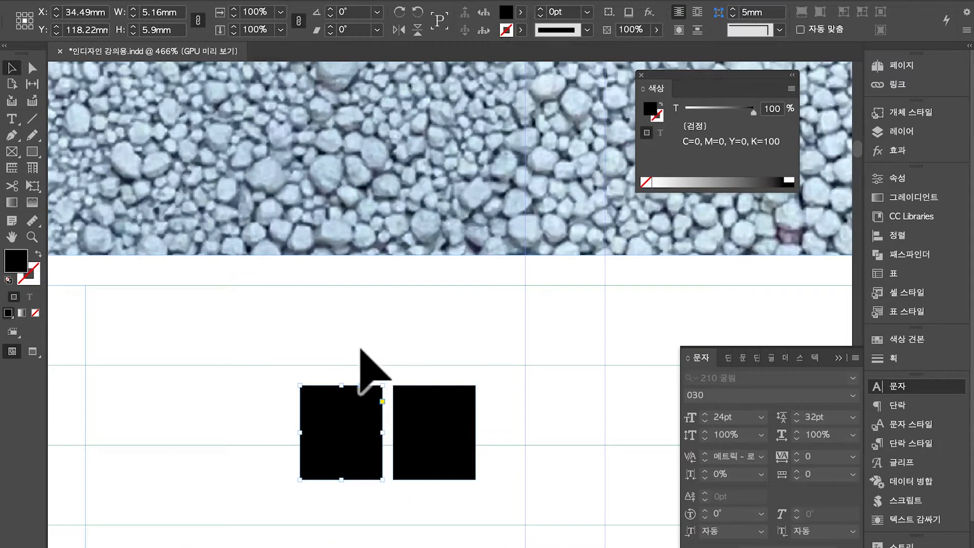
left_click_drag(225, 341, 326, 473)
left_click(432, 306)
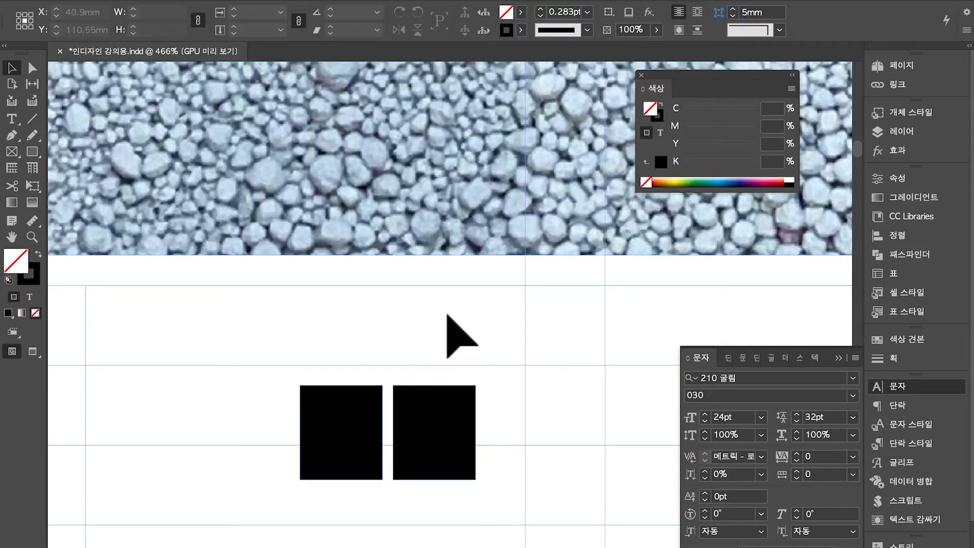
left_click_drag(444, 311, 536, 459)
scroll(551, 479, "down", 2)
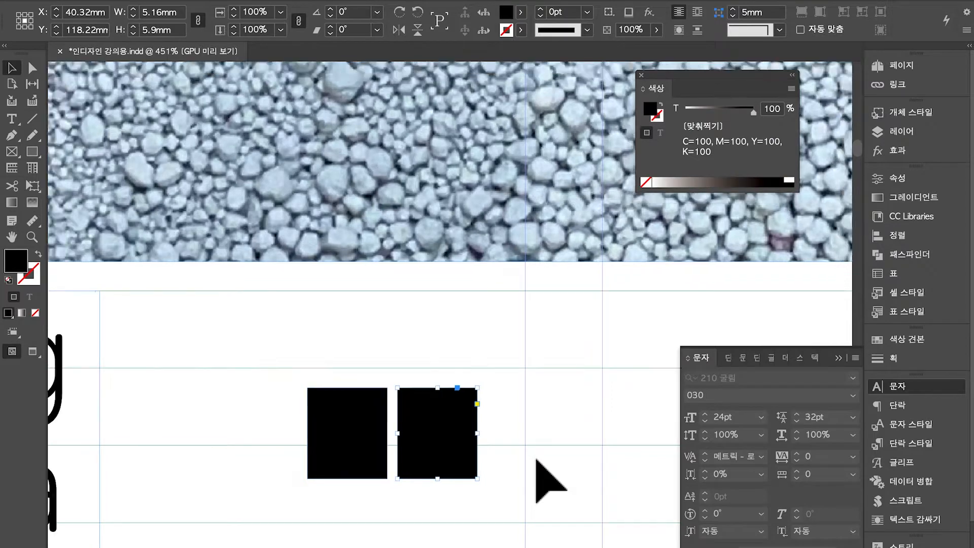
left_click_drag(330, 402, 210, 324)
left_click(432, 443)
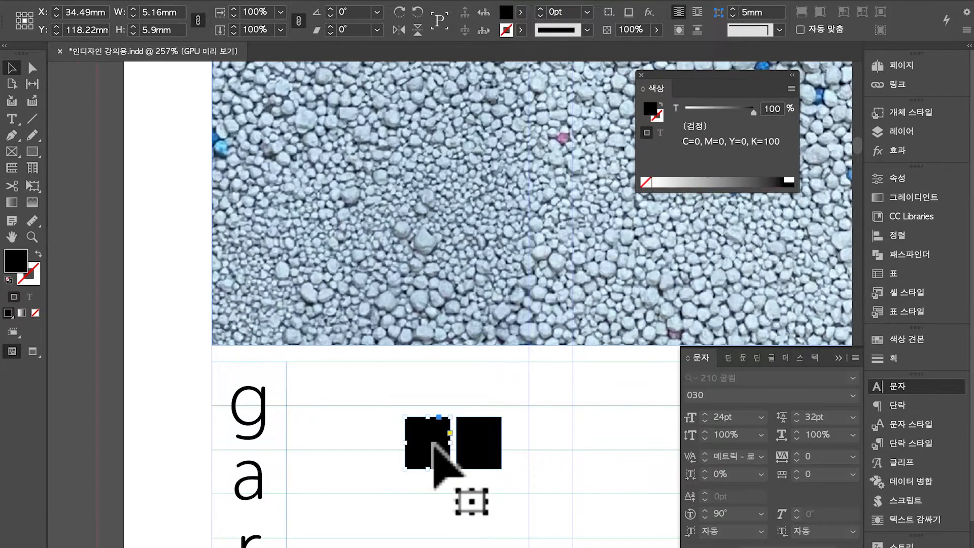
scroll(433, 442, "right", 5)
scroll(432, 442, "down", 1)
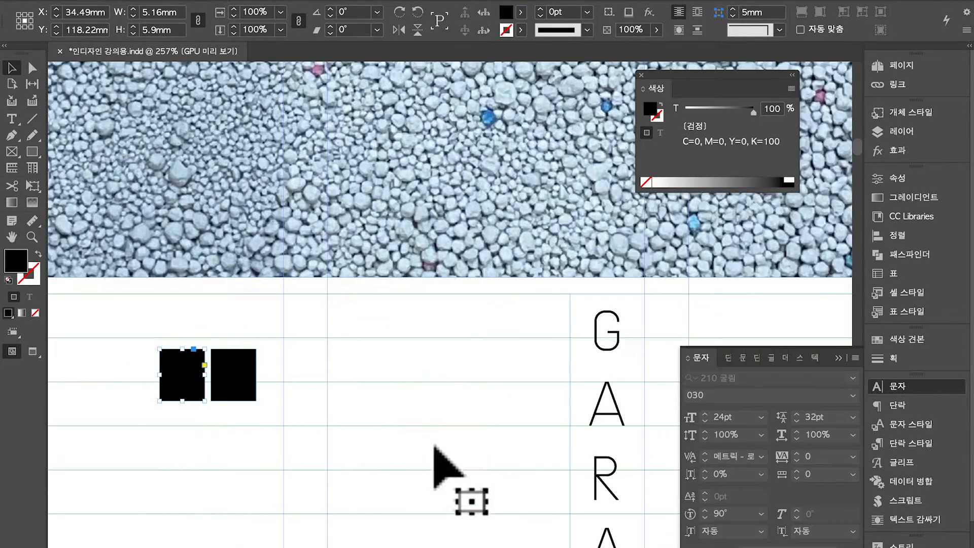
left_click(521, 12)
left_click(457, 72)
left_click(519, 448)
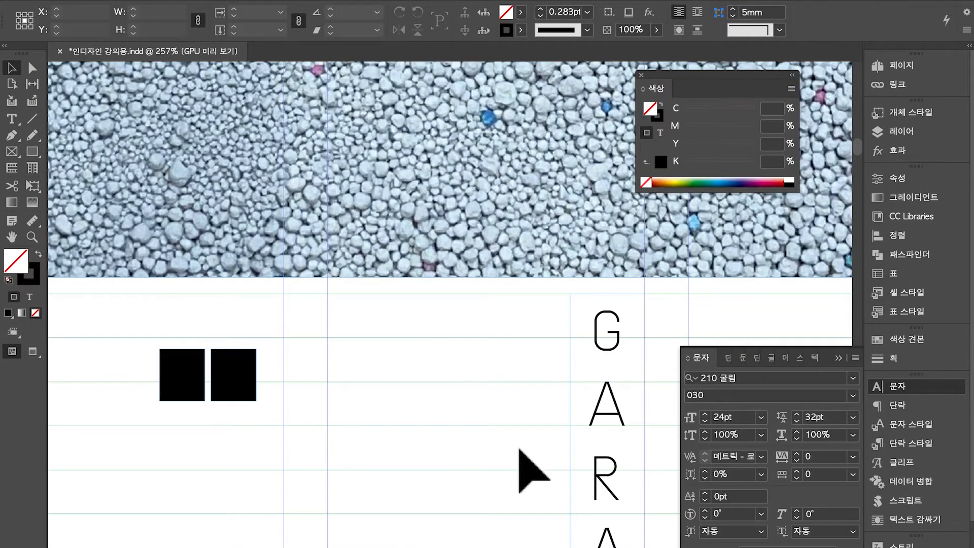
scroll(532, 469, "down", 5)
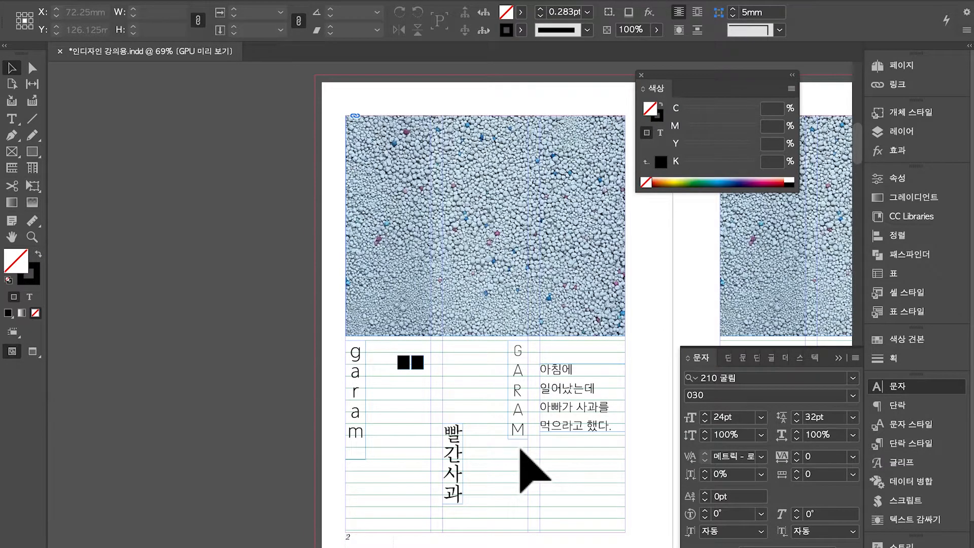
Scroll down to the laser vs. inkjet printer spread and show it in Presentation mode (Shift+W)
scroll(521, 451, "down", 3)
scroll(521, 450, "right", 2)
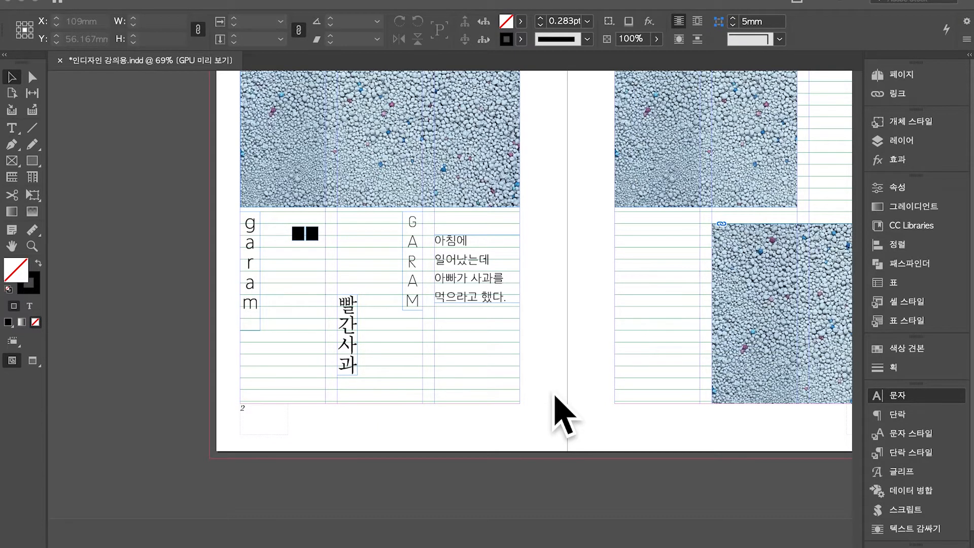
scroll(563, 416, "down", 12)
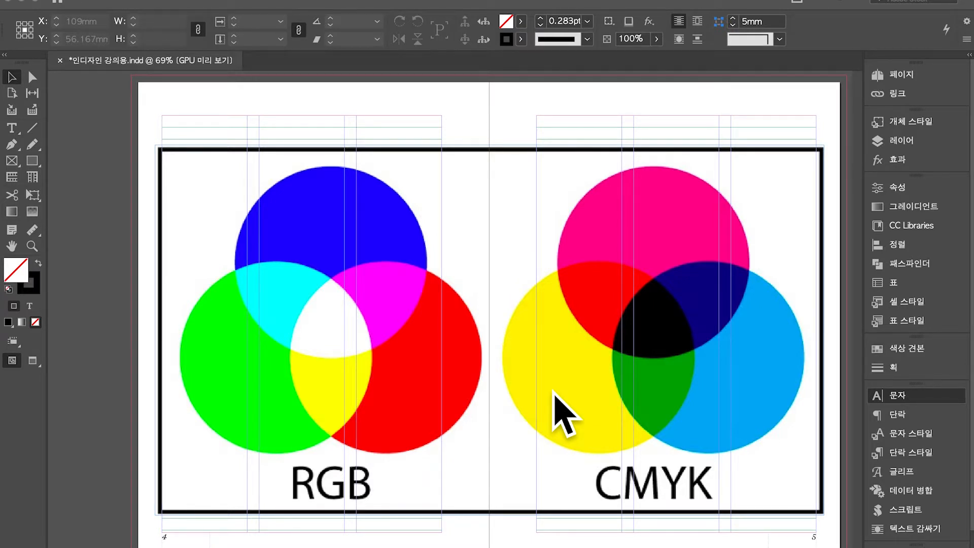
scroll(554, 392, "down", 2)
scroll(554, 392, "down", 5)
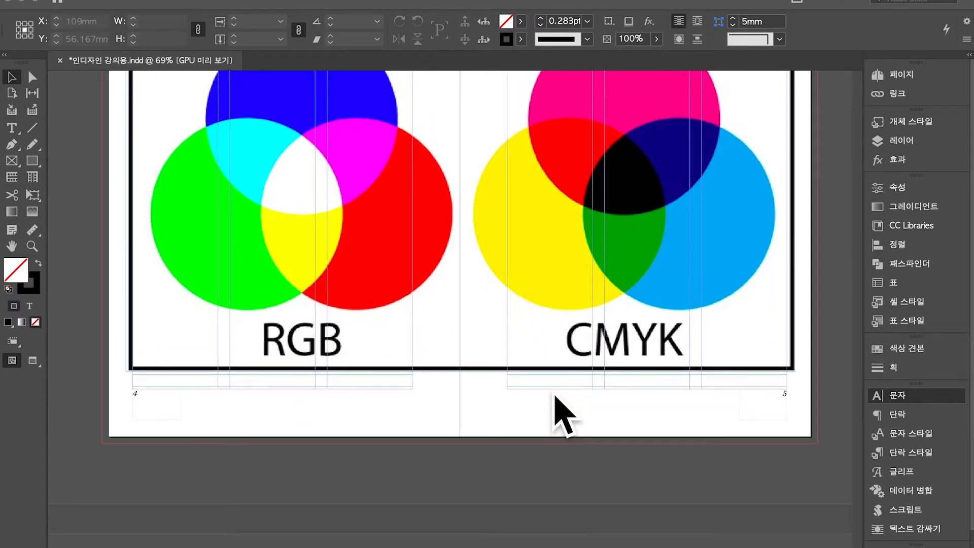
scroll(562, 414, "down", 20)
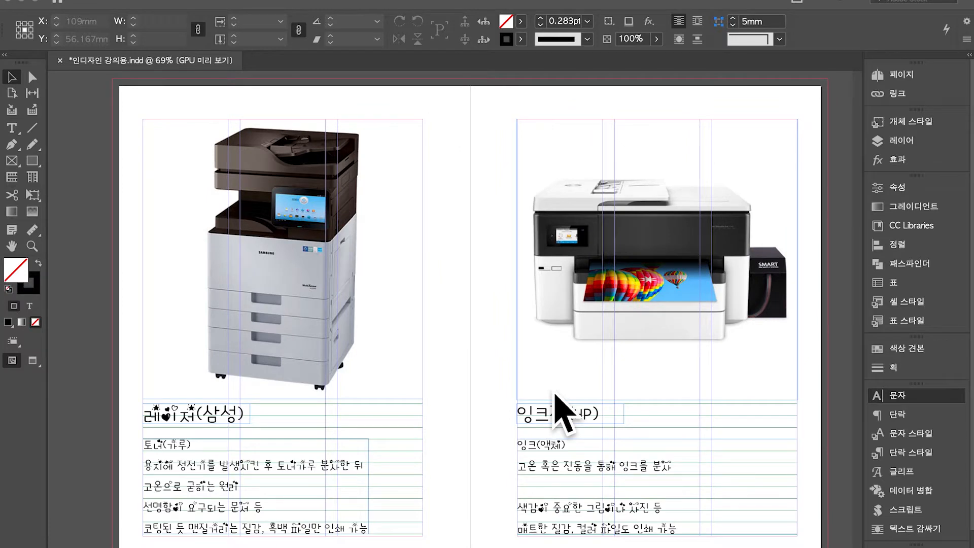
key("shift+w")
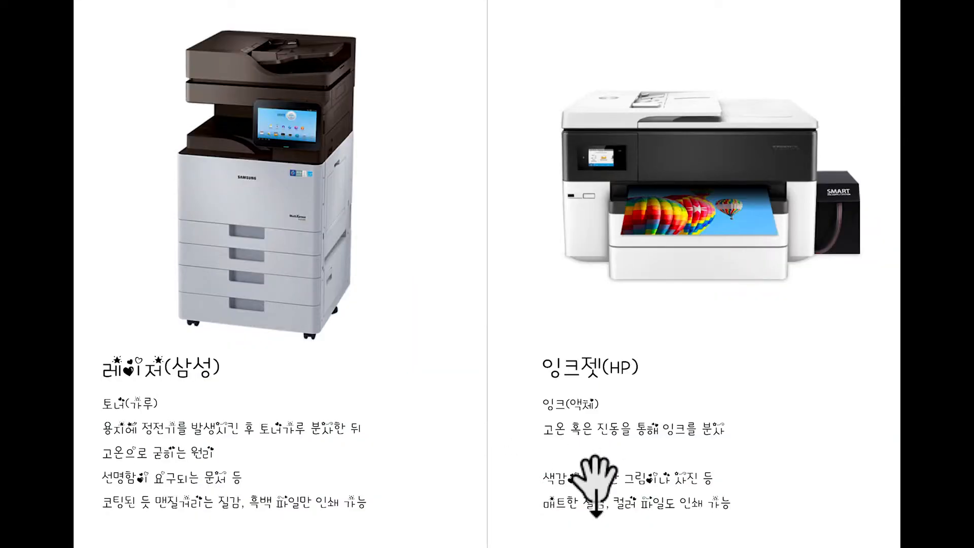
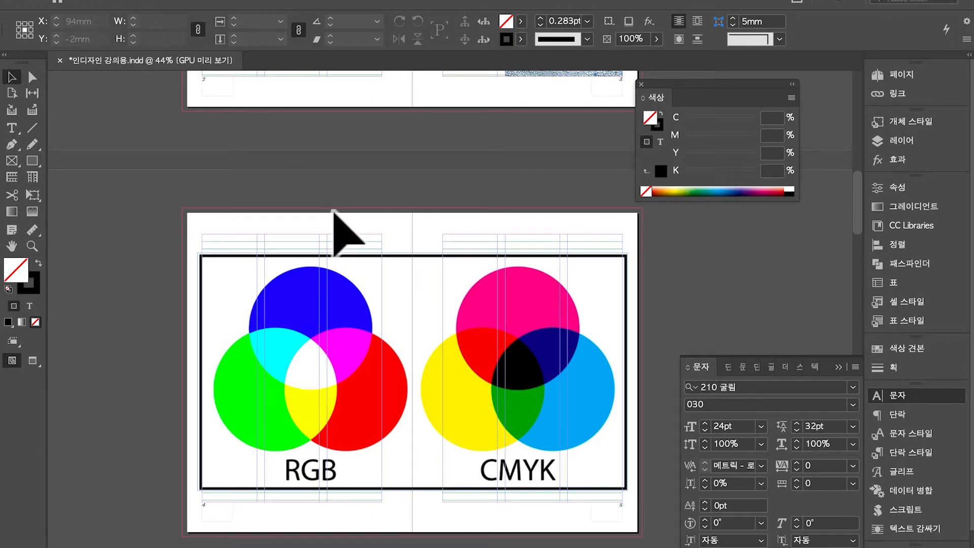
Open InDesign's File menu while the RGB/CMYK colour diagram spread is showing
key("super+p")
key("Escape")
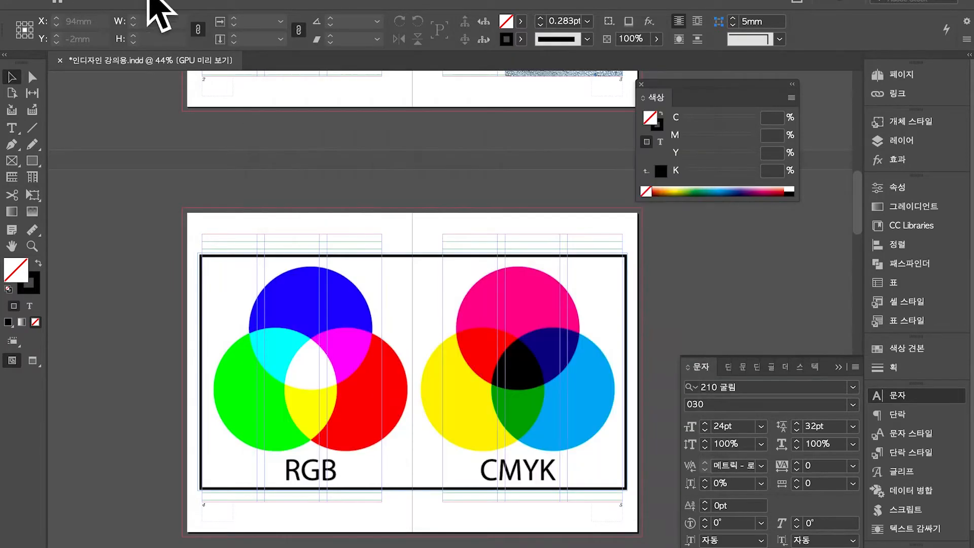
left_click(81, 0)
mouse_move(105, 0)
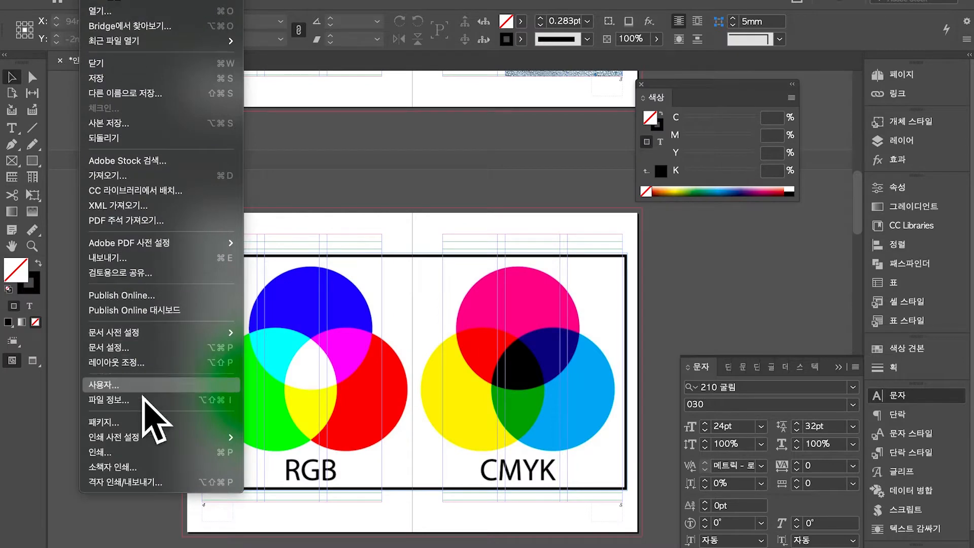
Review Print Setup, Marks and Bleed, and Color Management, keeping Japan Color 2001 Coated, then cancel
left_click(147, 454)
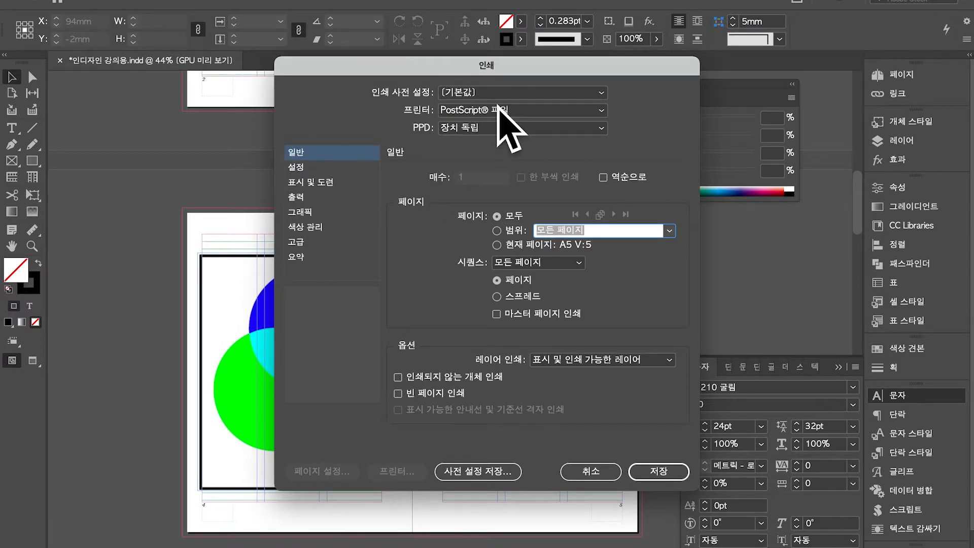
left_click(345, 167)
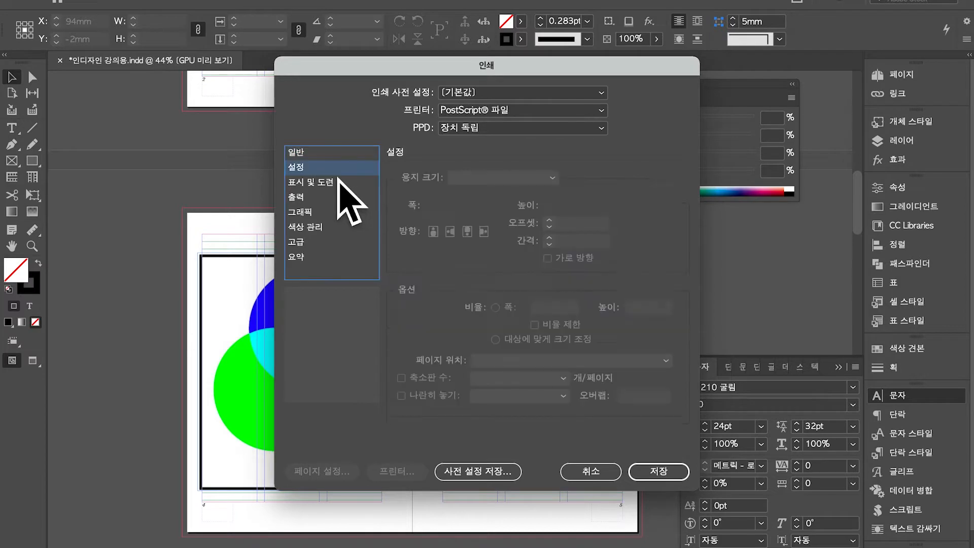
left_click(338, 183)
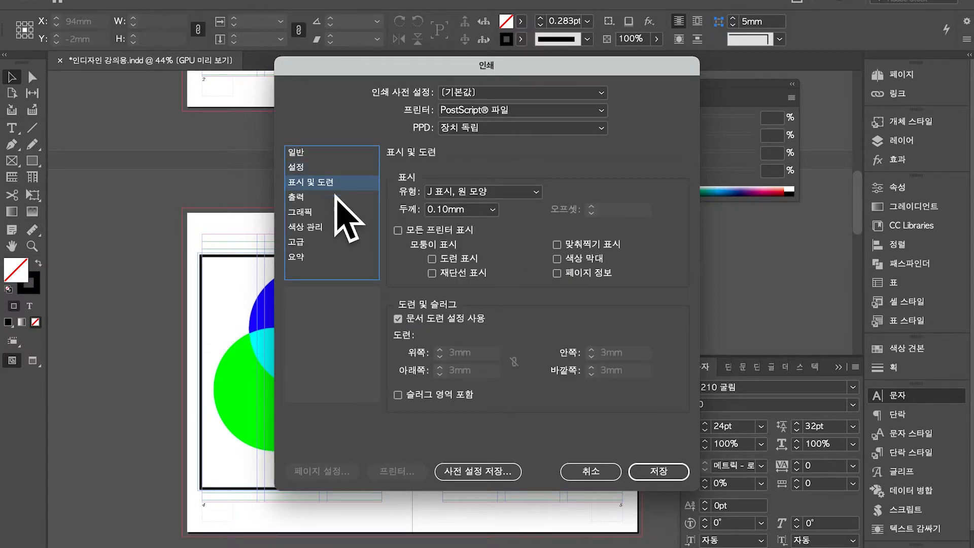
left_click(325, 227)
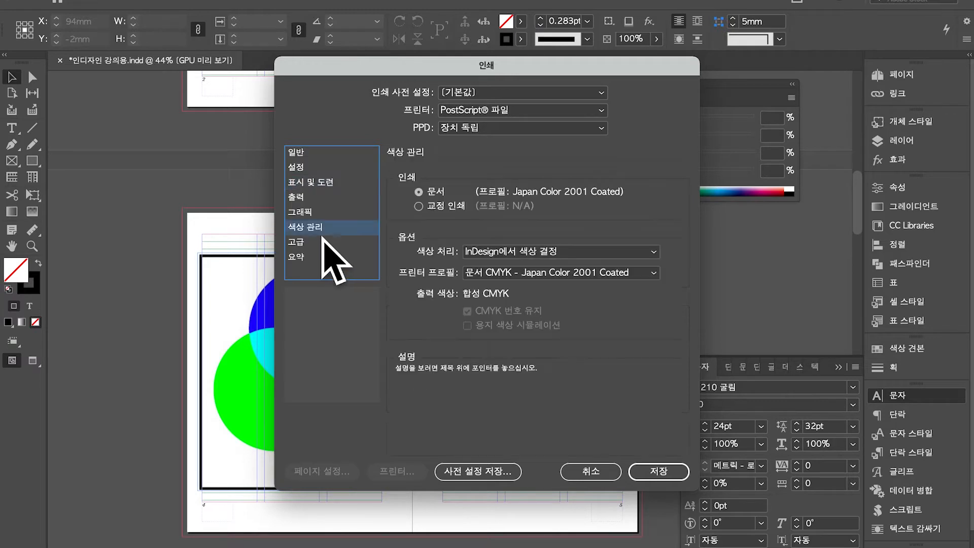
left_click(559, 274)
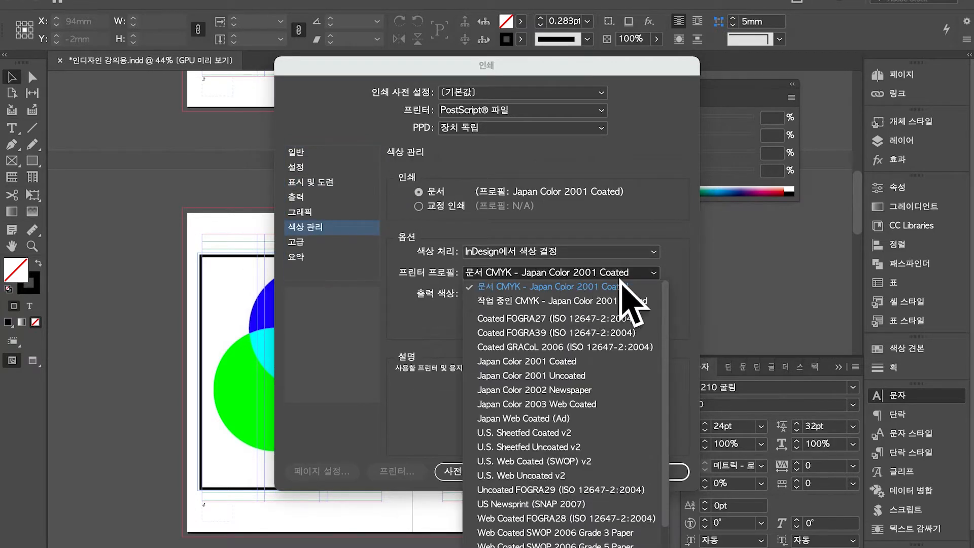
left_click(559, 288)
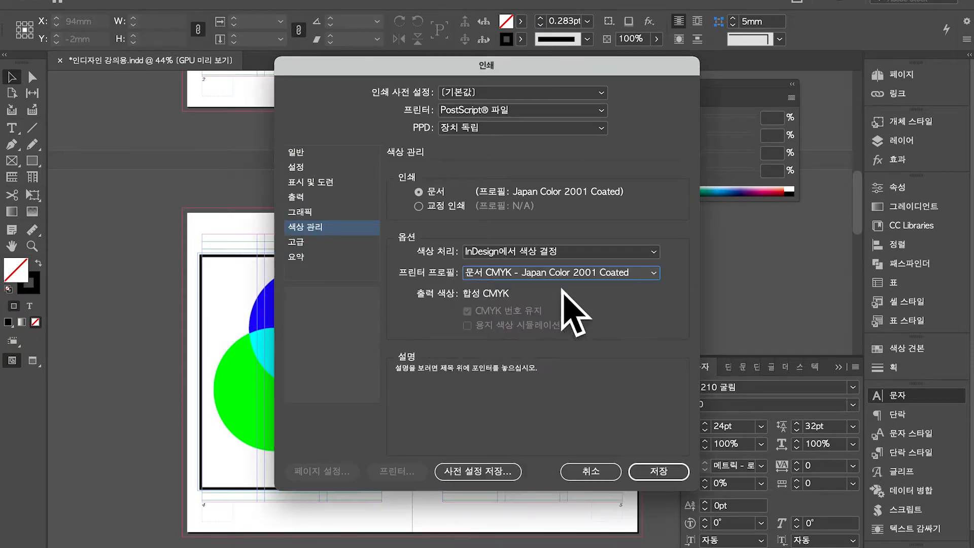
left_click(594, 470)
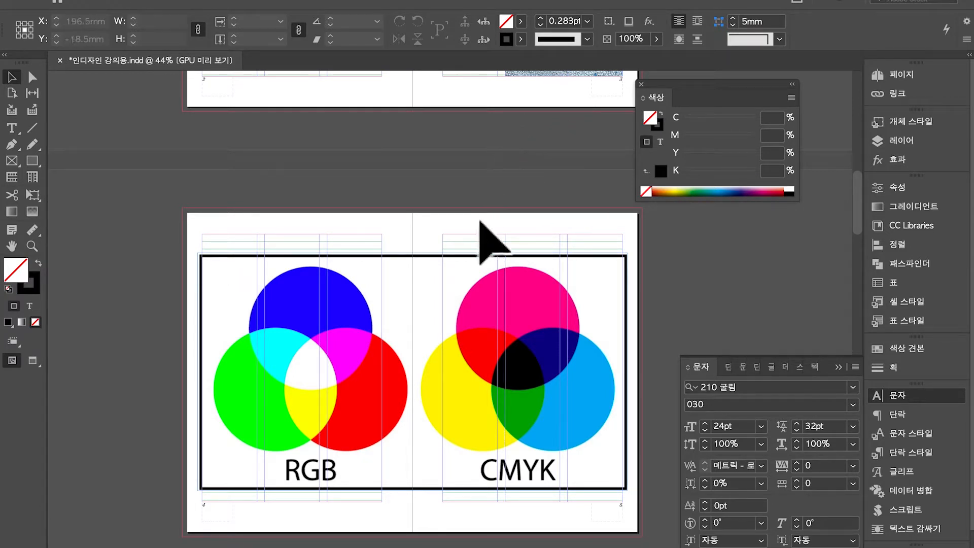
Choose File > Export for the document
left_click(493, 295)
left_click(516, 227)
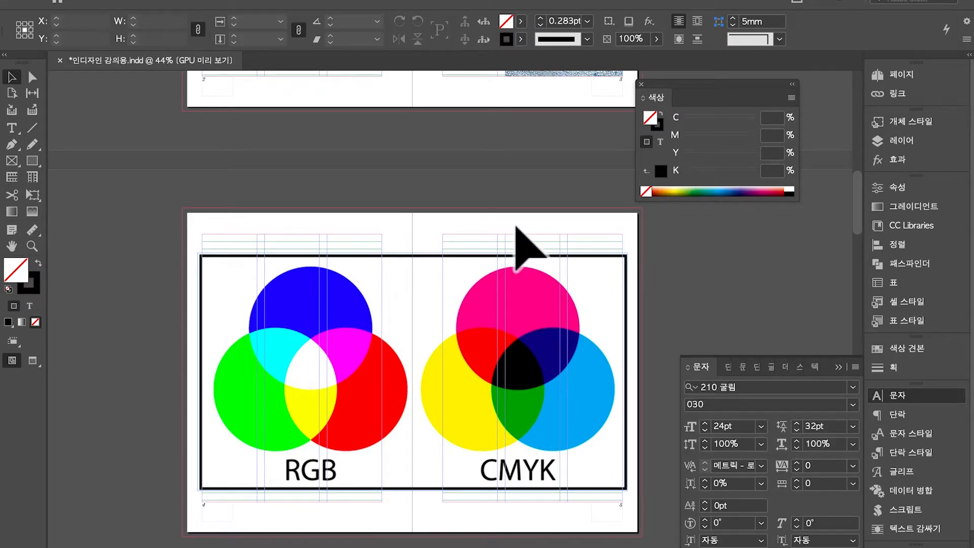
key("super+e")
key("Escape")
left_click(109, 0)
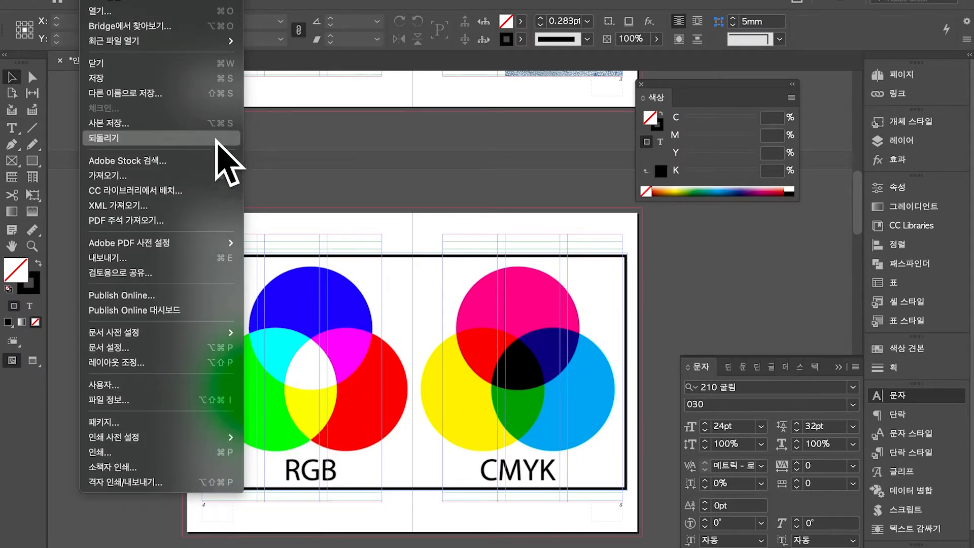
left_click(240, 269)
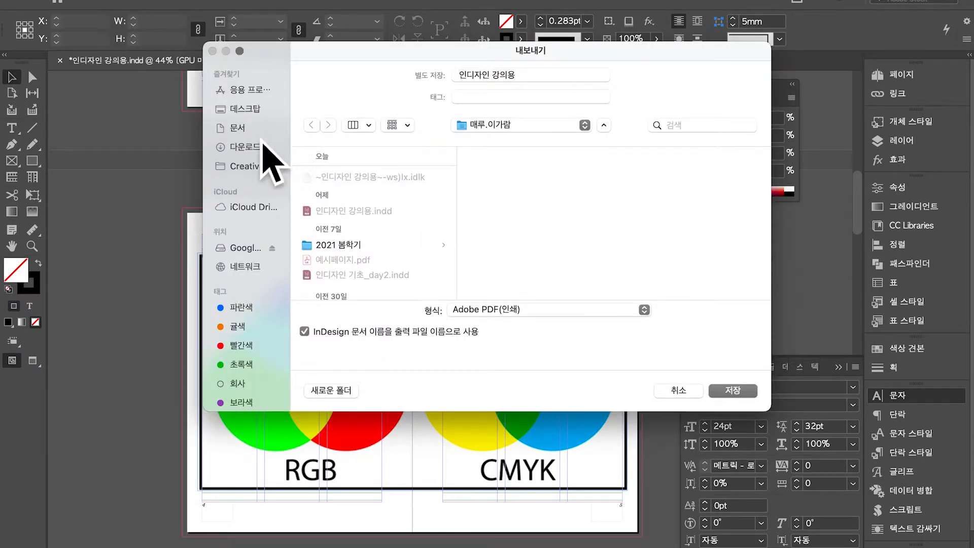
Save the export to the Desktop in Adobe PDF (인쇄) format
left_click(260, 125)
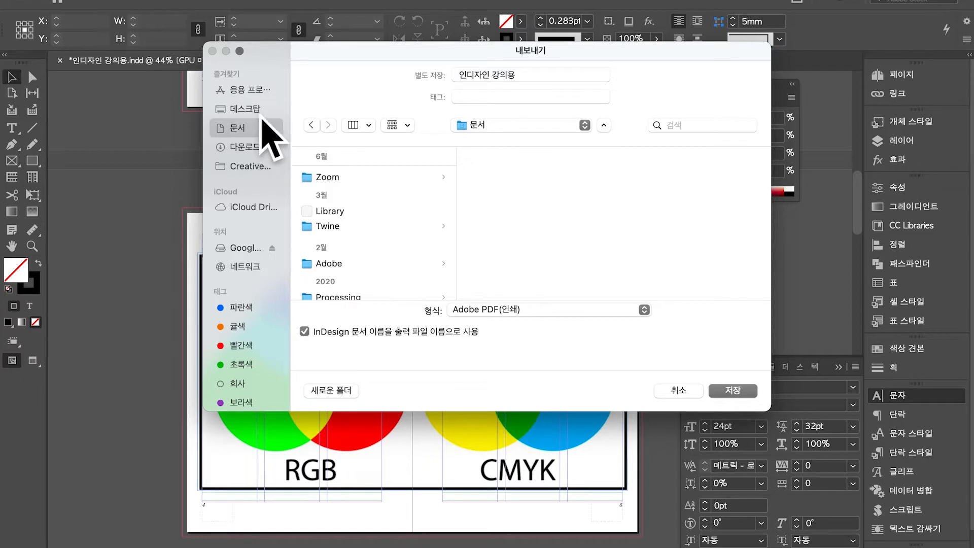
left_click(261, 109)
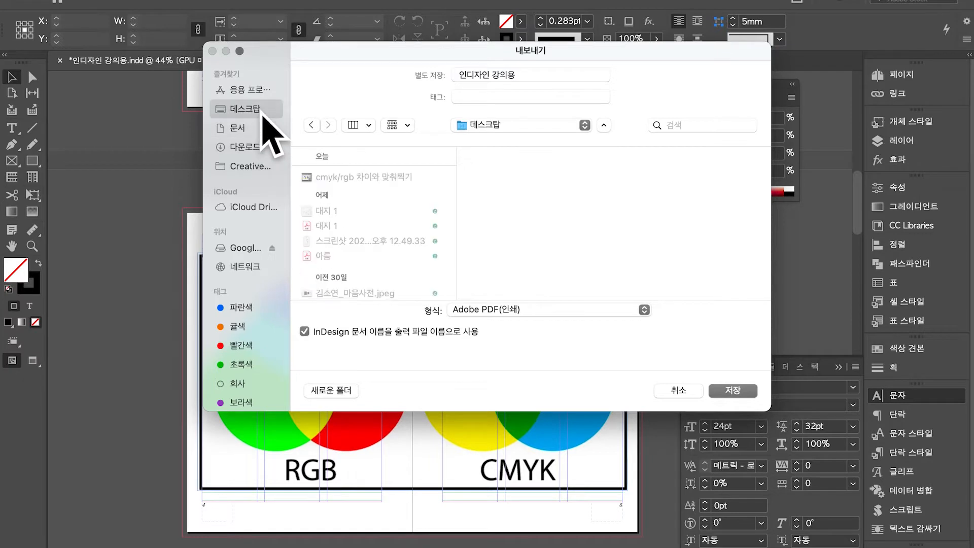
left_click(528, 317)
left_click(508, 319)
left_click(512, 310)
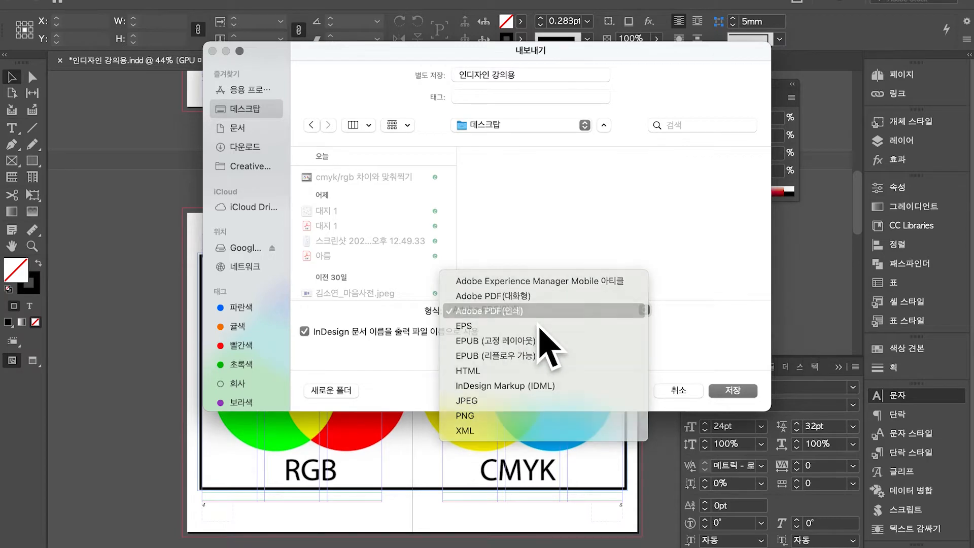
left_click(535, 317)
left_click(735, 393)
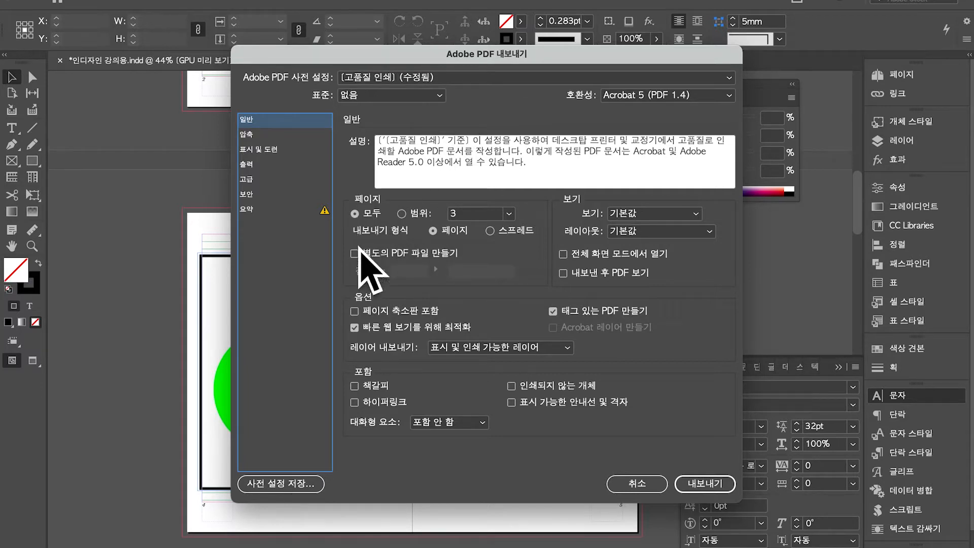
Export all pages as single pages and switch the PDF preset to 인쇄소 전송용
left_click(377, 213)
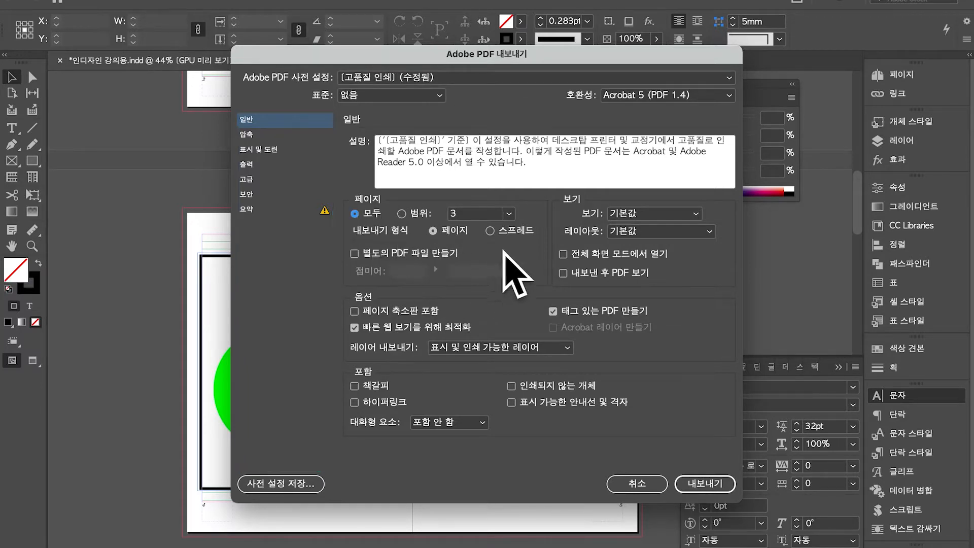
left_click(457, 231)
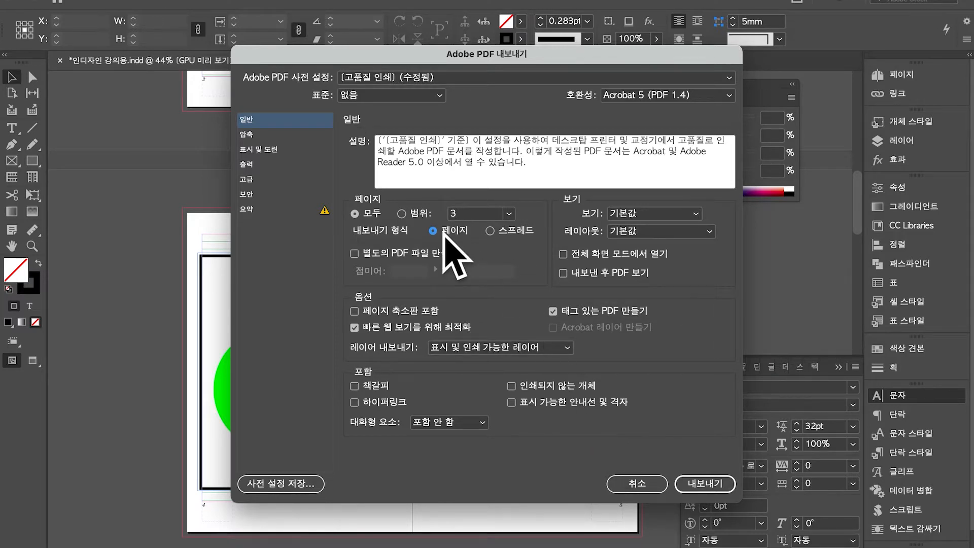
left_click(459, 77)
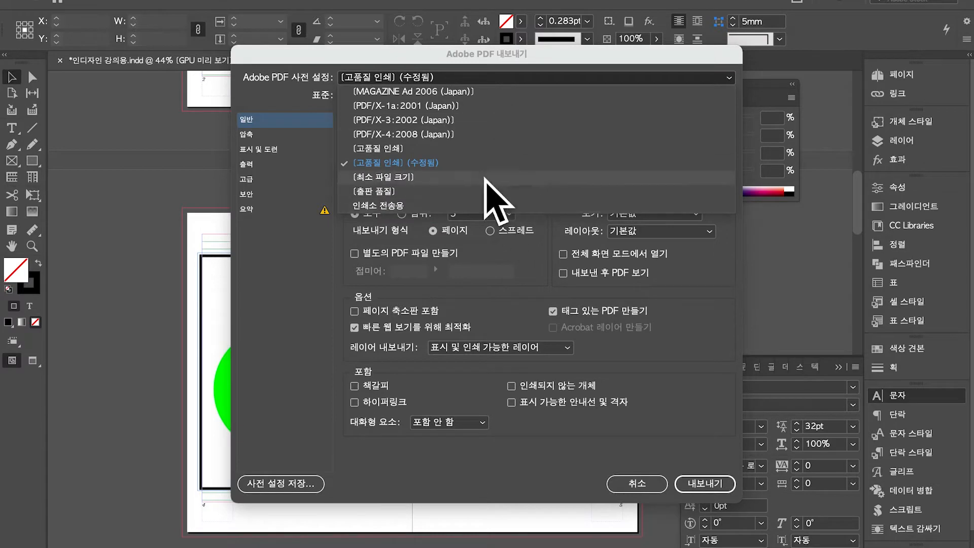
left_click(460, 205)
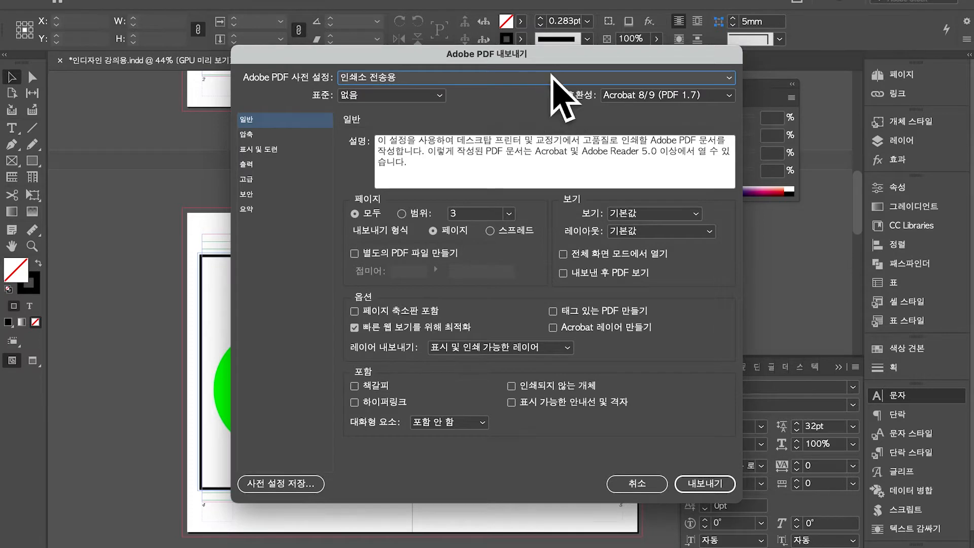
left_click(553, 78)
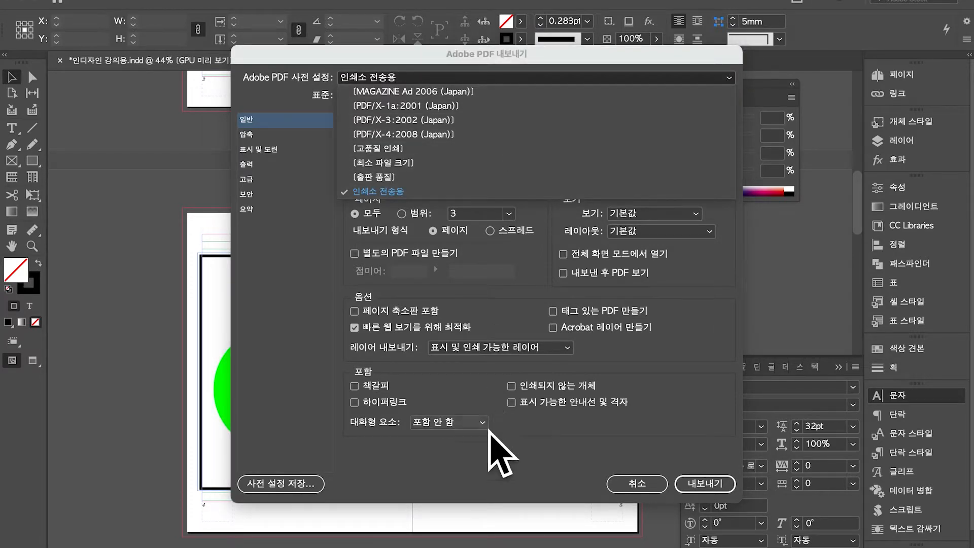
left_click(489, 457)
Cancel saving a new preset and view the 300 ppi bicubic Compression settings
left_click(299, 483)
left_click_drag(627, 300, 547, 270)
left_click(547, 270)
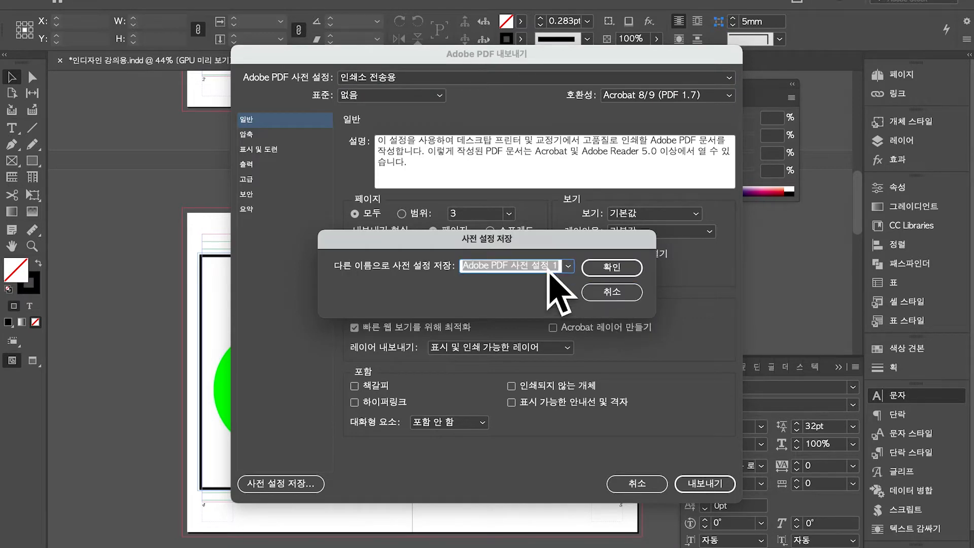
type("매루 인쇄용")
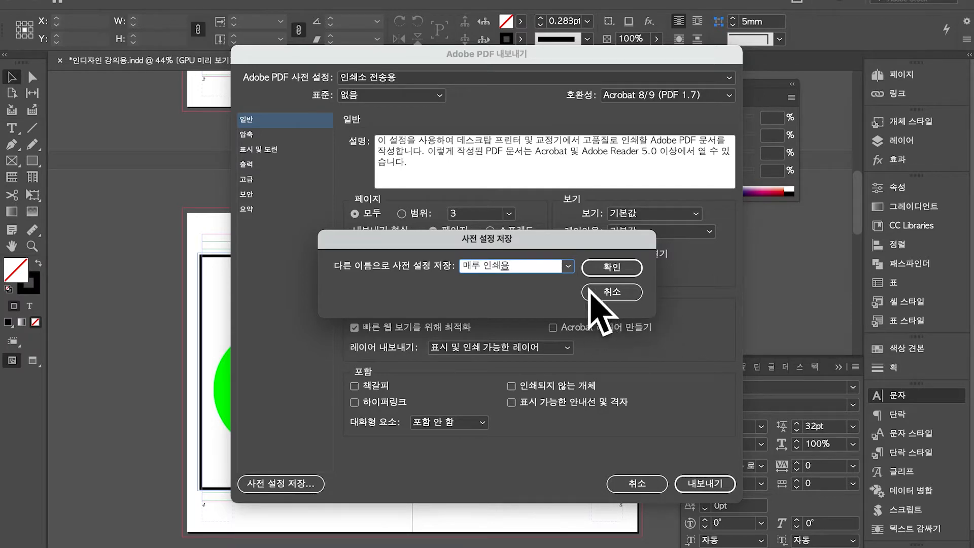
left_click(604, 296)
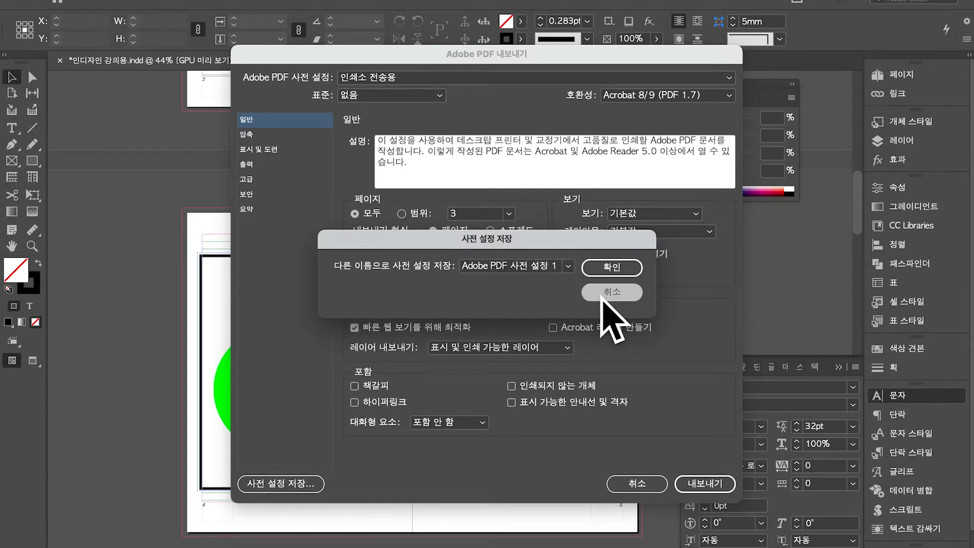
left_click(288, 140)
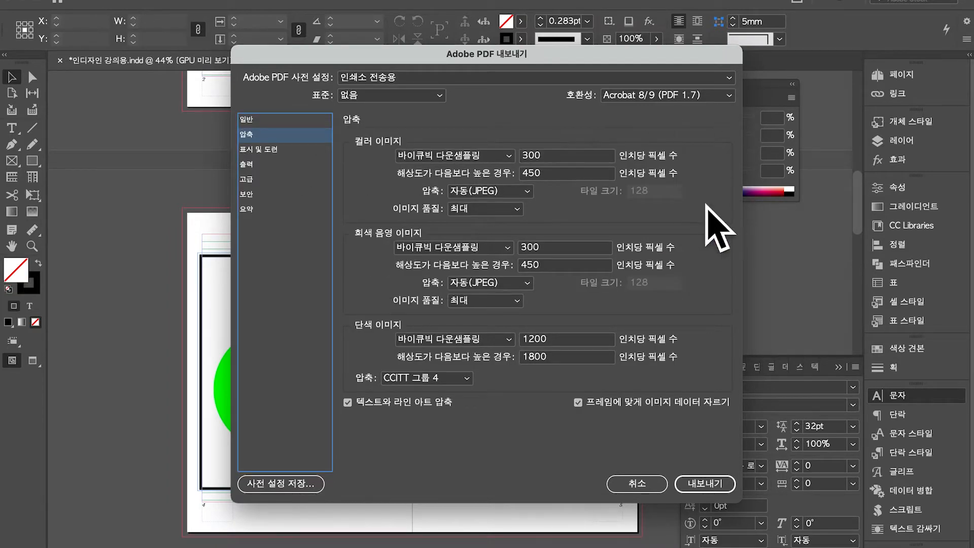
Look through the Marks and Bleed, Output, Advanced and Security export settings
left_click(278, 150)
left_click(279, 178)
left_click(278, 165)
left_click(278, 150)
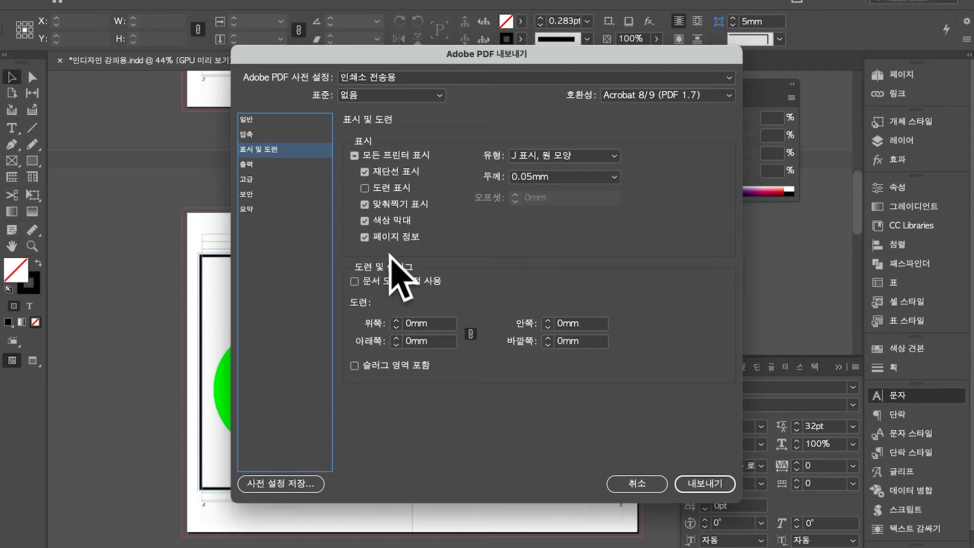
left_click(291, 166)
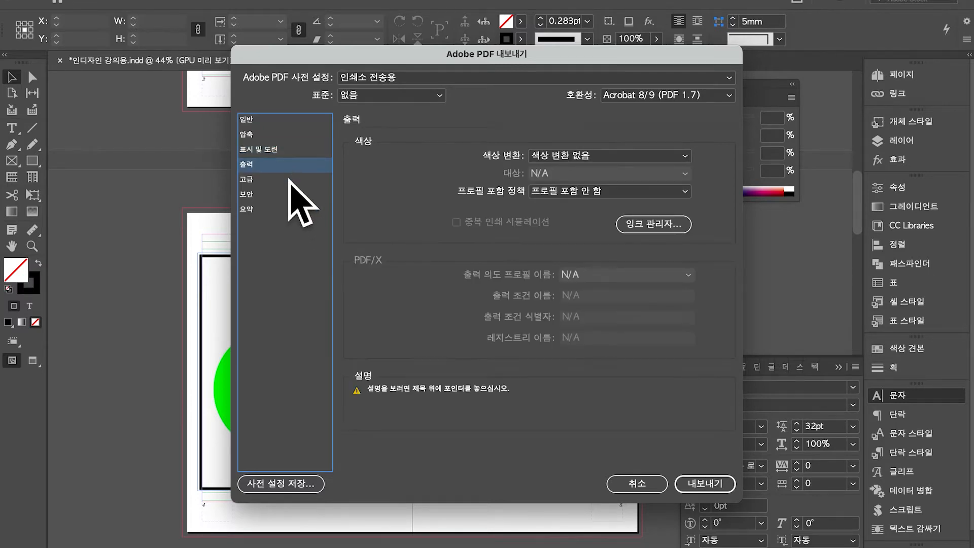
left_click(292, 180)
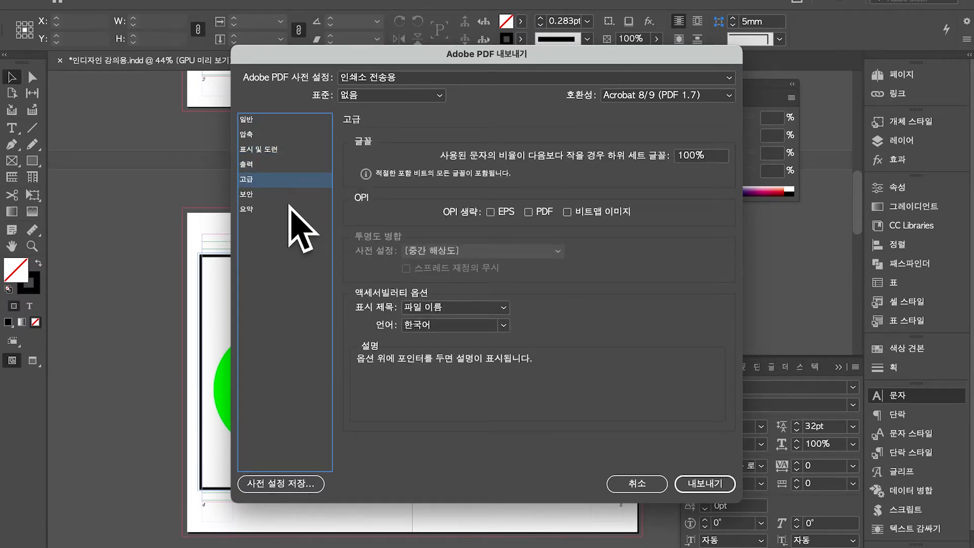
left_click(290, 195)
left_click(301, 181)
Review the Summary and export the PDF with the 인쇄소 전송용 preset
left_click(297, 210)
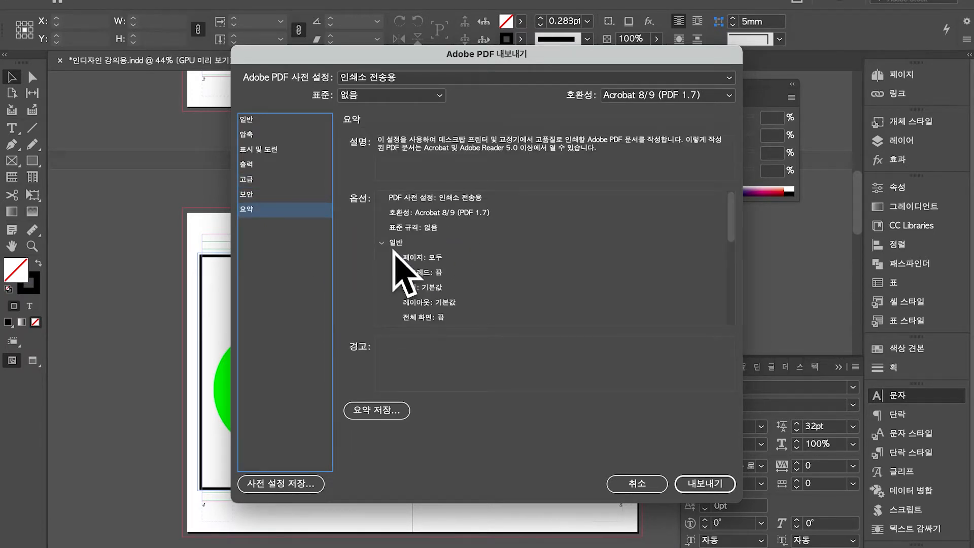
scroll(398, 280, "down", 5)
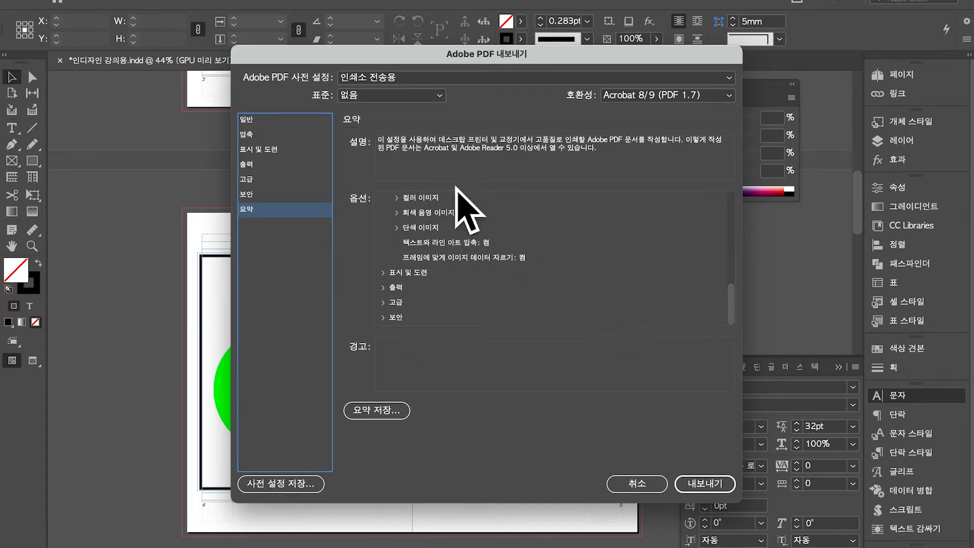
scroll(446, 254, "up", 5)
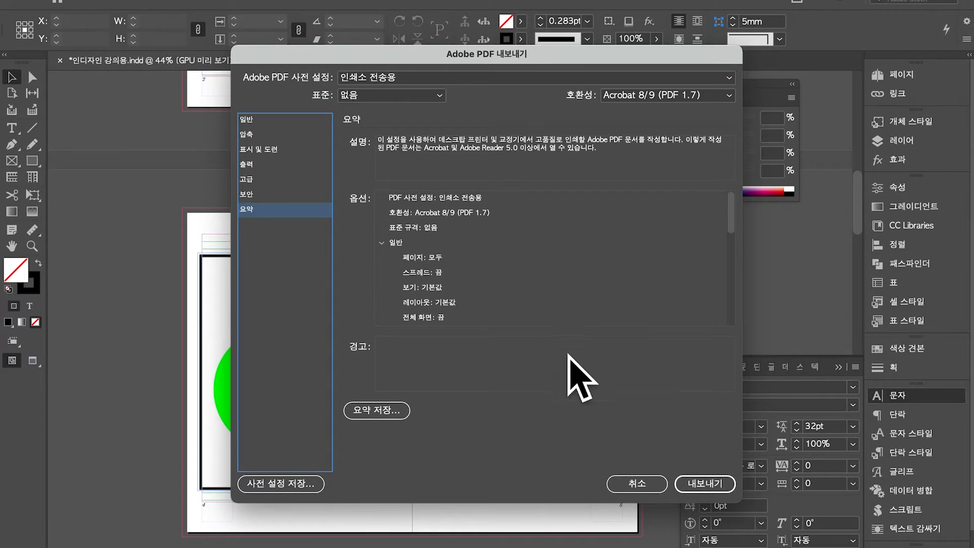
left_click(713, 489)
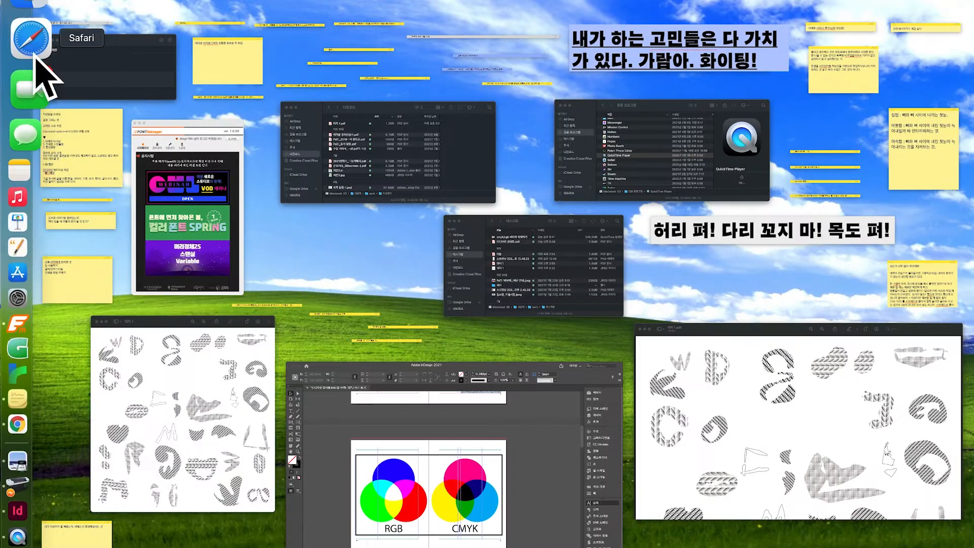
Open a Finder window on the Desktop and Quick Look 인디자인 강의용.pdf
left_click(40, 23)
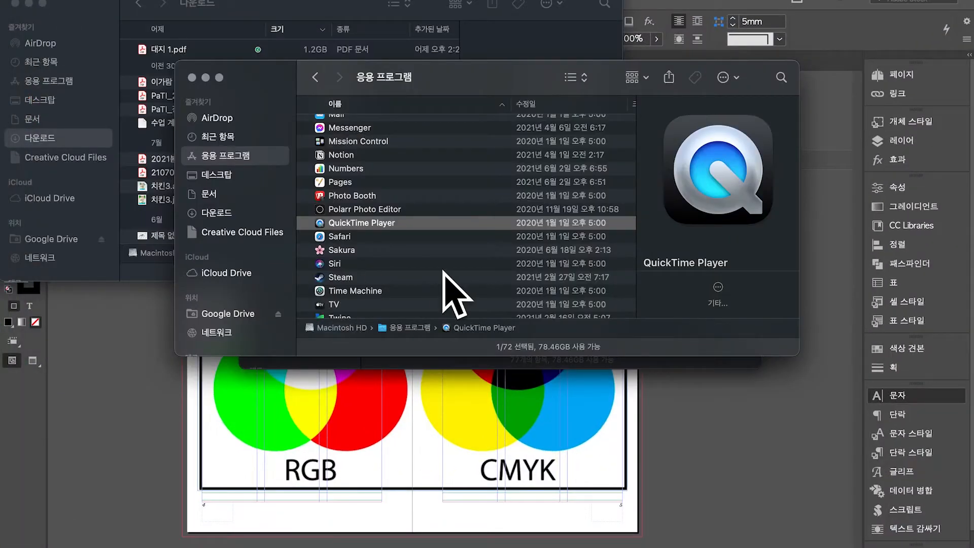
key("super+n")
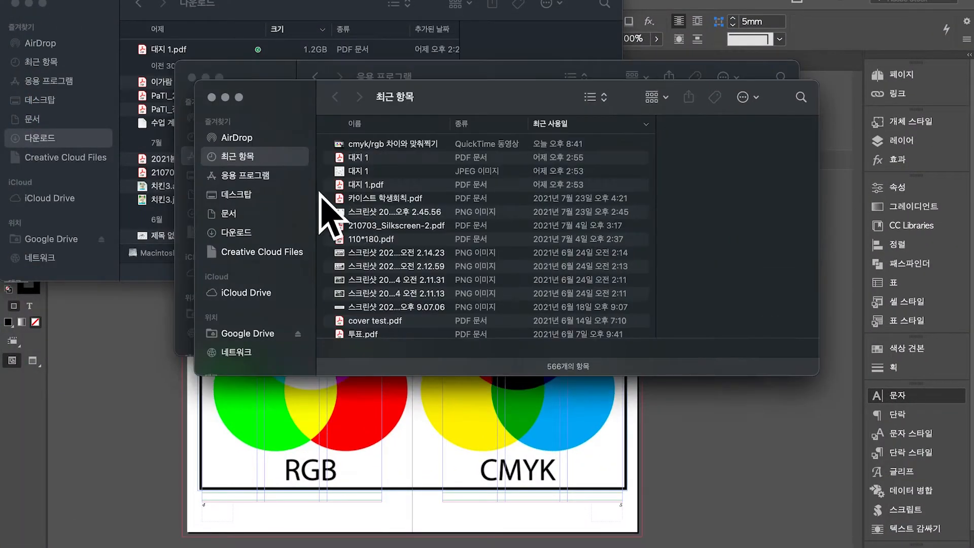
left_click(417, 160)
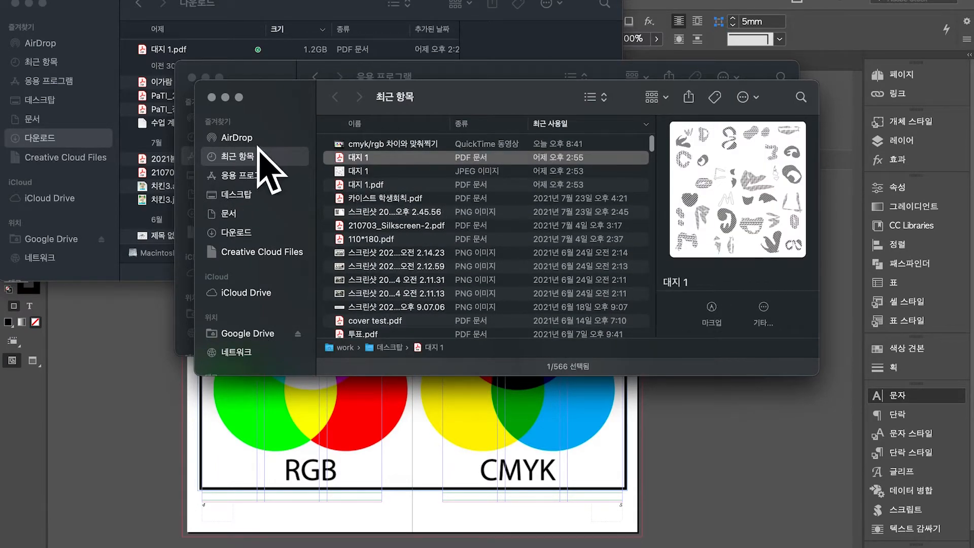
left_click(263, 175)
left_click(261, 194)
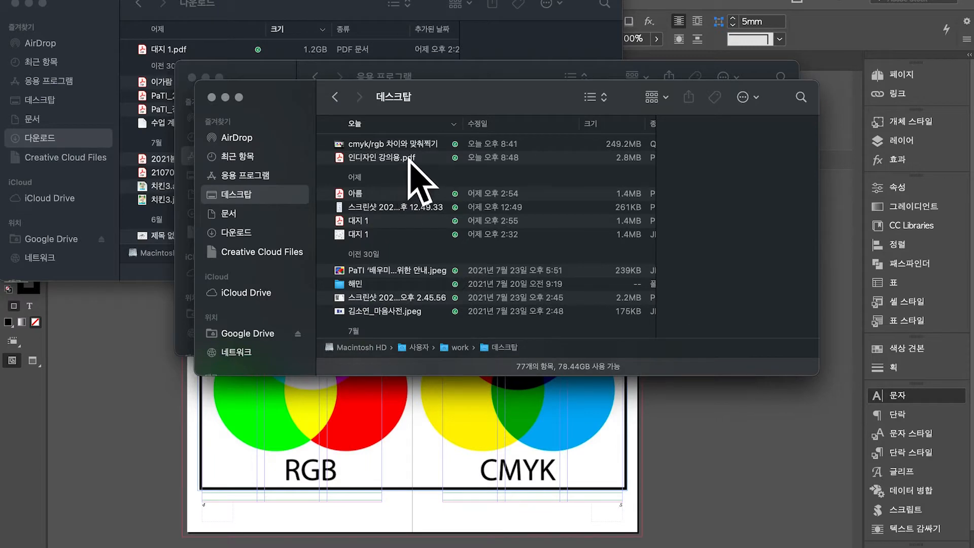
left_click(408, 158)
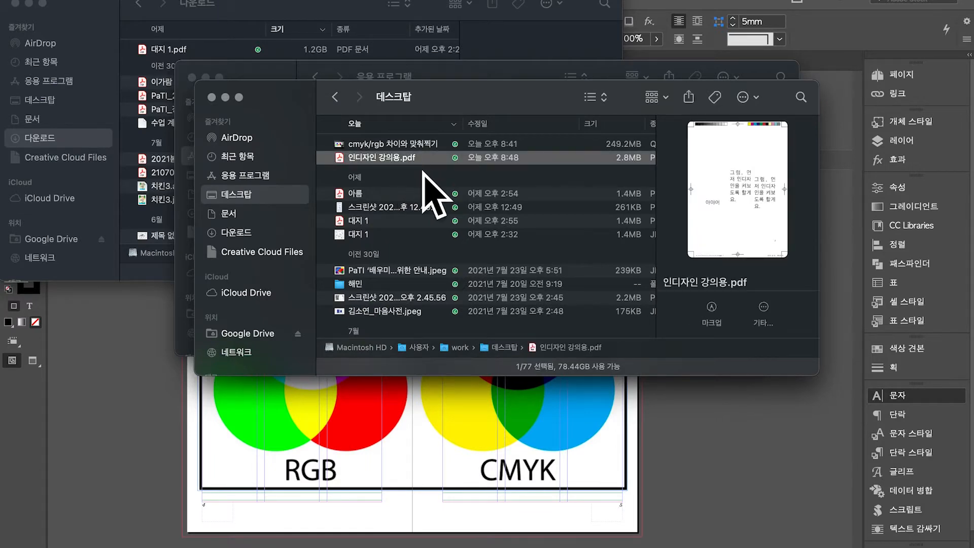
key("space")
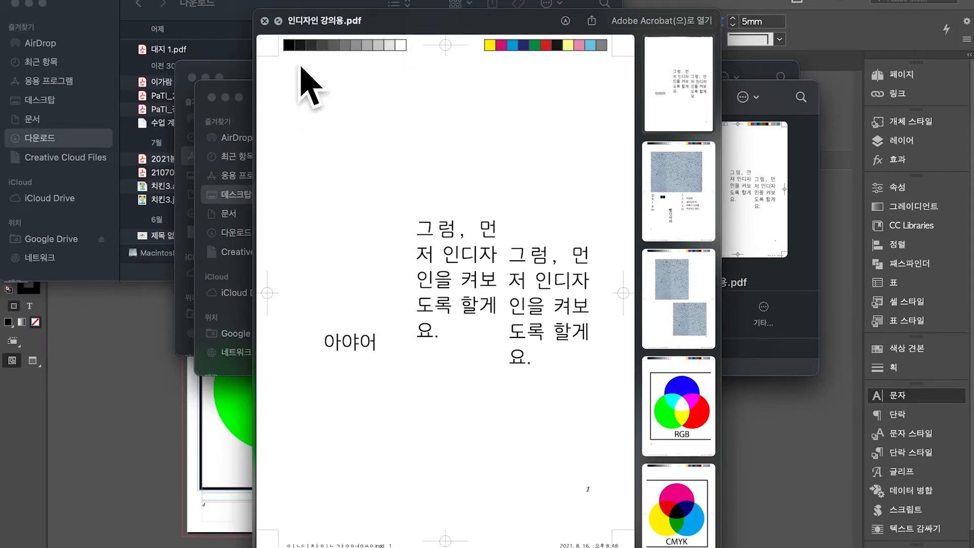
Page through the PDF's CMYK, RGB and other pages, then return to InDesign's Export
left_click(677, 535)
left_click(691, 387)
left_click(709, 260)
left_click(712, 164)
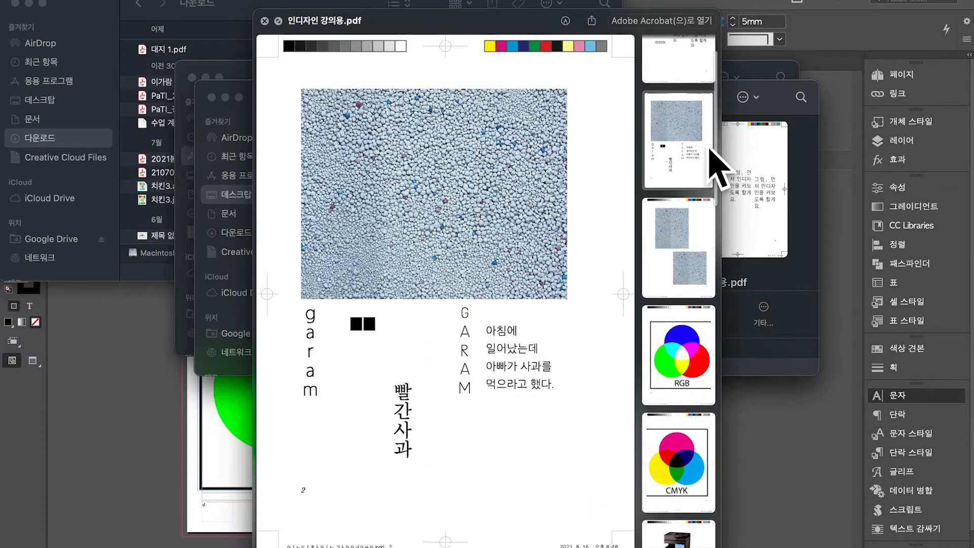
scroll(702, 163, "up", 2)
left_click(696, 124)
left_click(772, 469)
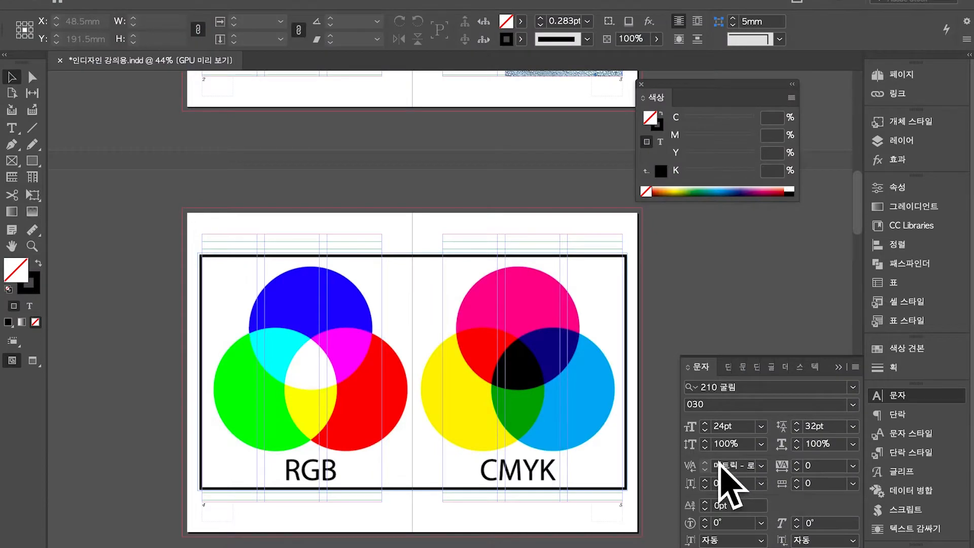
key("super+e")
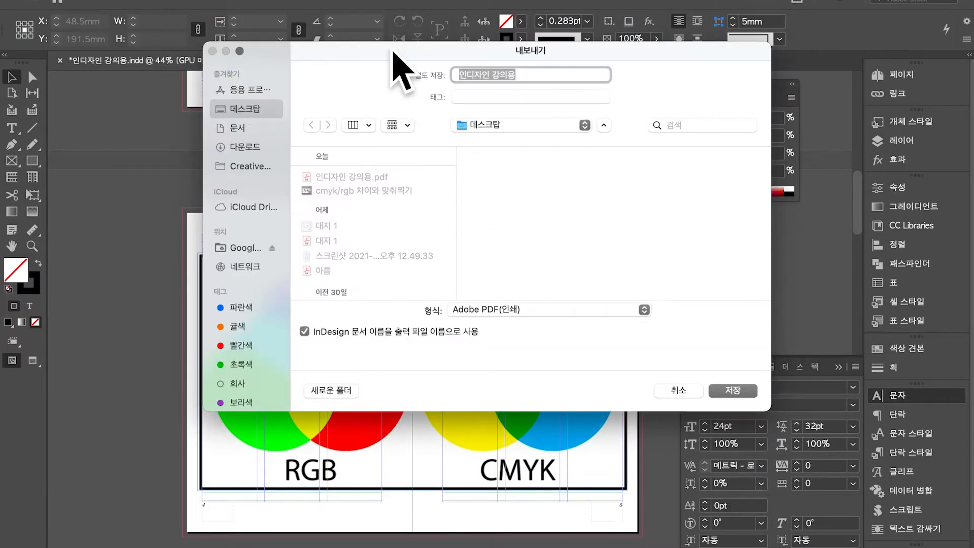
Re-export 인디자인 강의용.pdf to the Desktop as spreads, replacing the old file
left_click(731, 390)
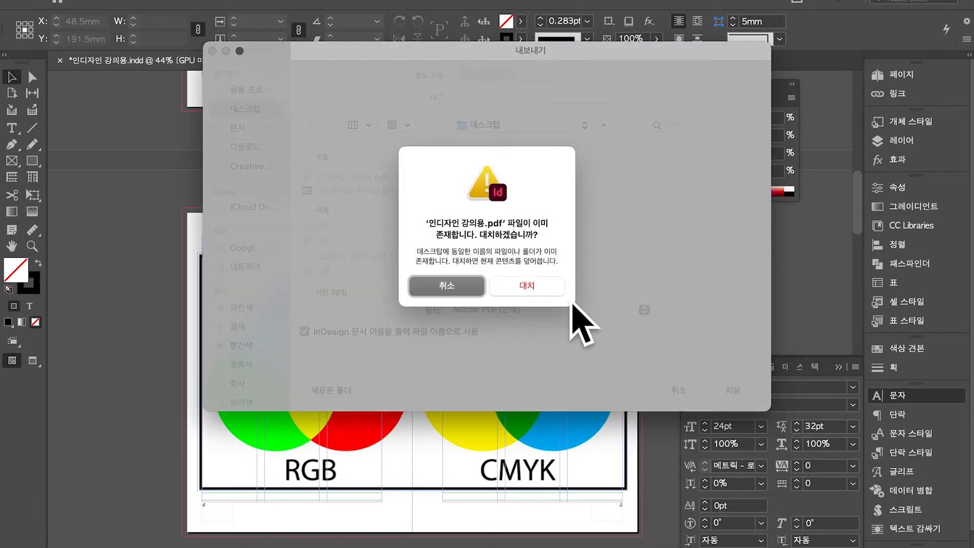
left_click(543, 284)
left_click(500, 231)
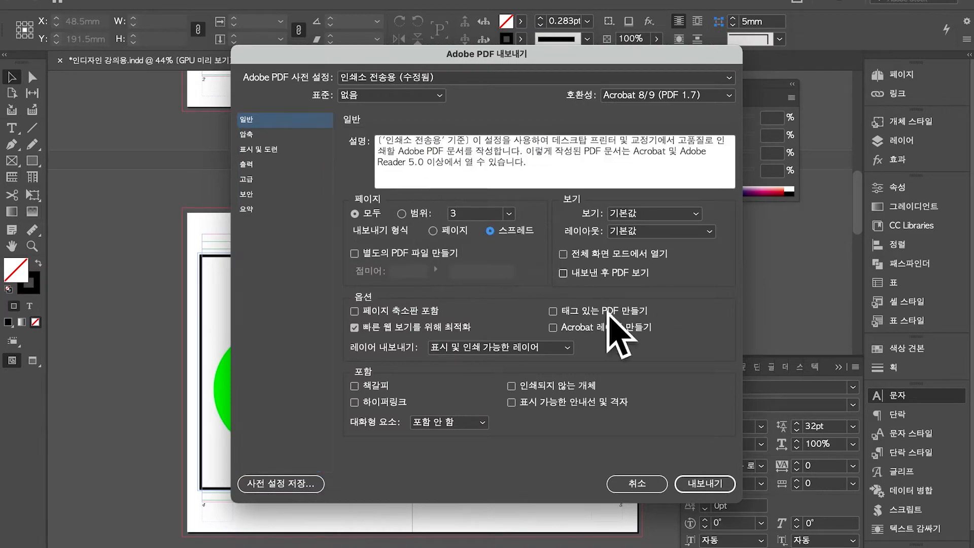
left_click(706, 487)
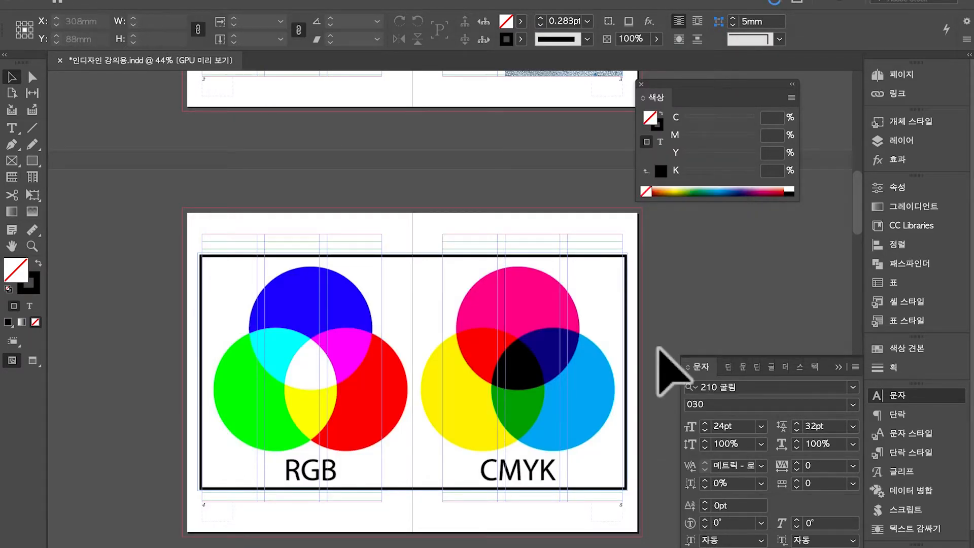
key("ctrl+Up")
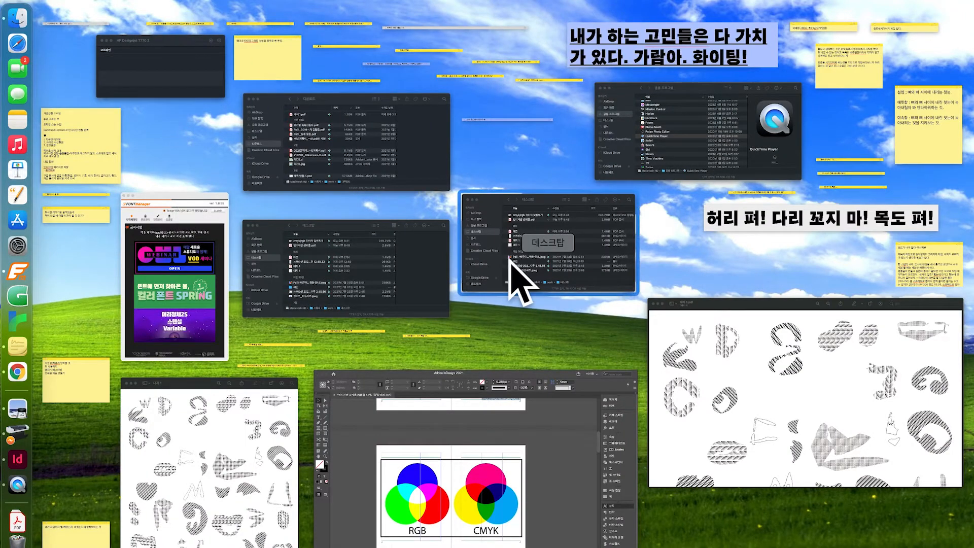
Quick Look the re-exported 인디자인 강의용.pdf to confirm its side-by-side spreads, then return to InDesign
left_click(522, 279)
left_click(443, 155)
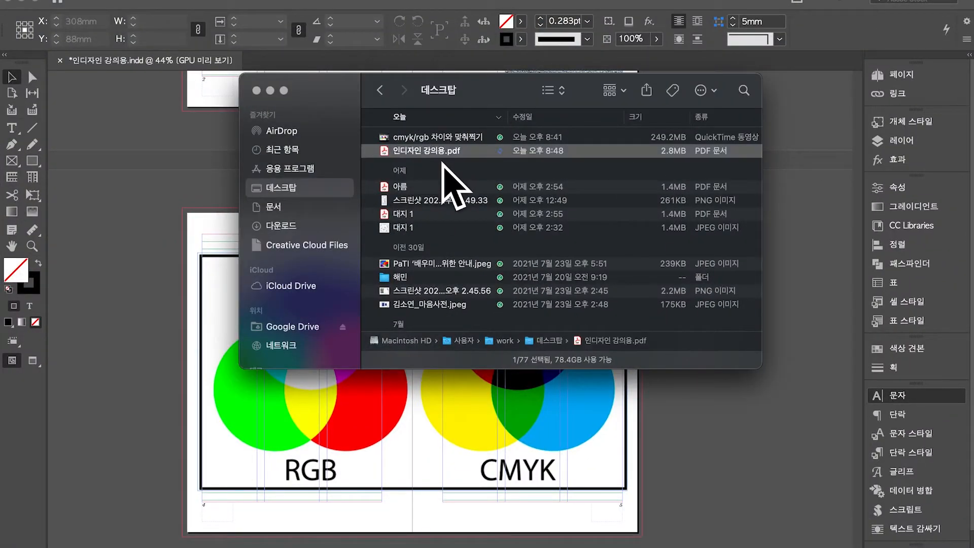
key("space")
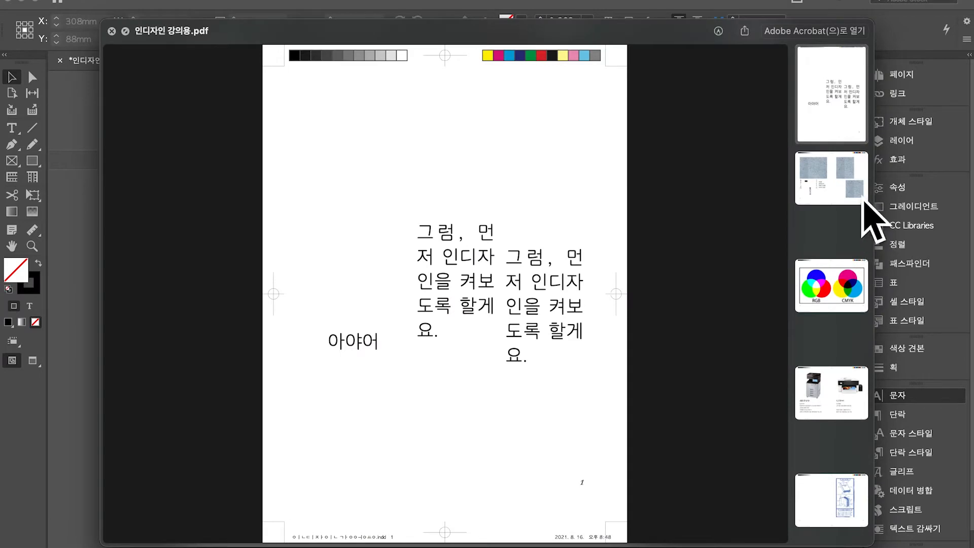
left_click(861, 196)
left_click(817, 304)
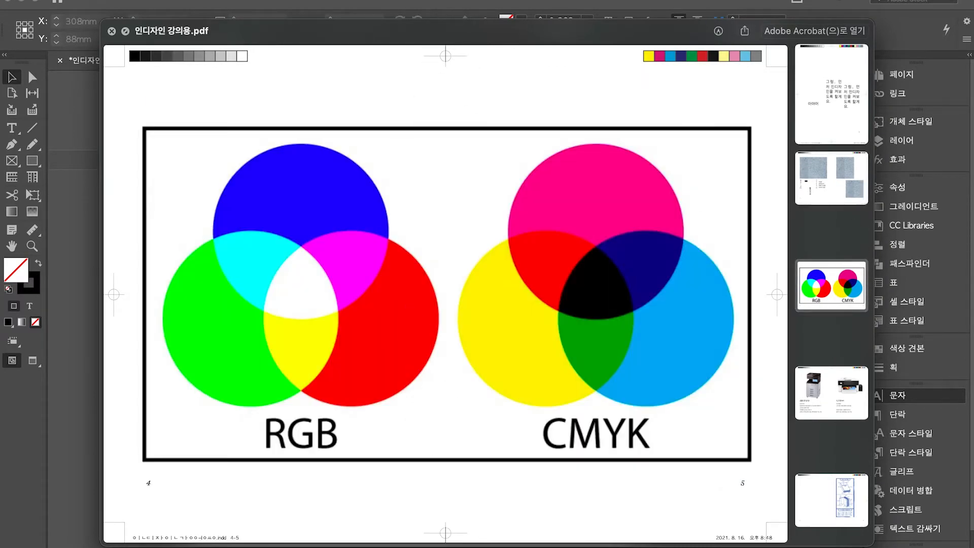
key("space")
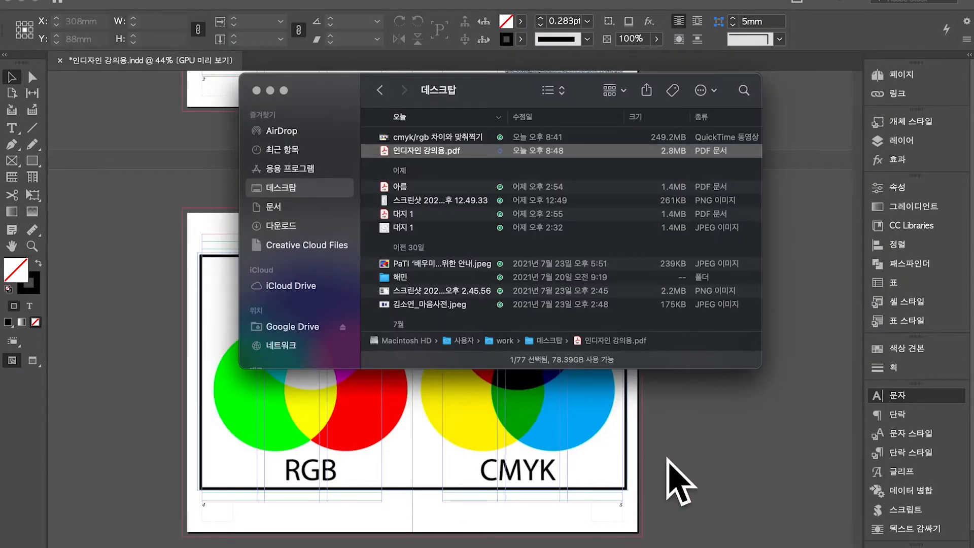
left_click(680, 482)
scroll(729, 341, "down", 5)
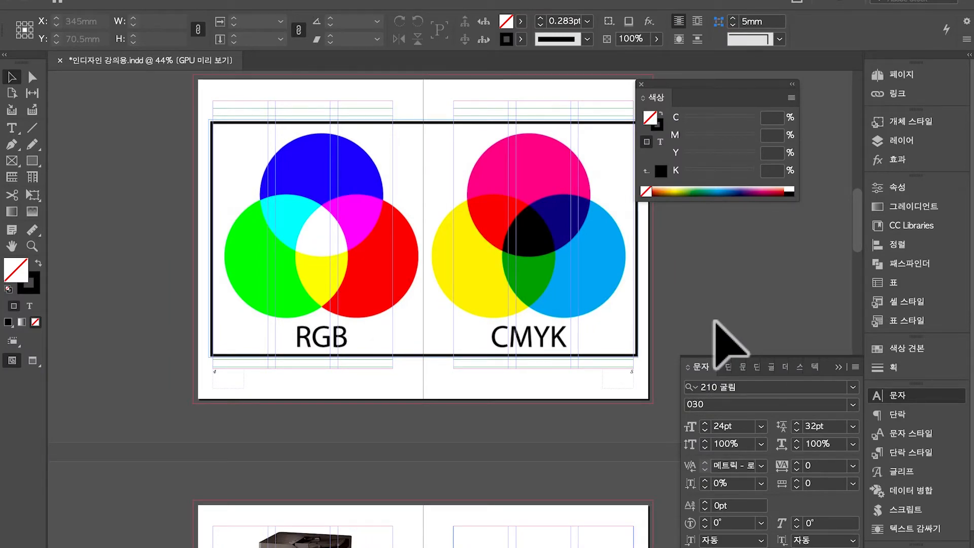
Scroll to the pages 2–3 spread and switch to Preview screen mode
scroll(715, 321, "down", 20)
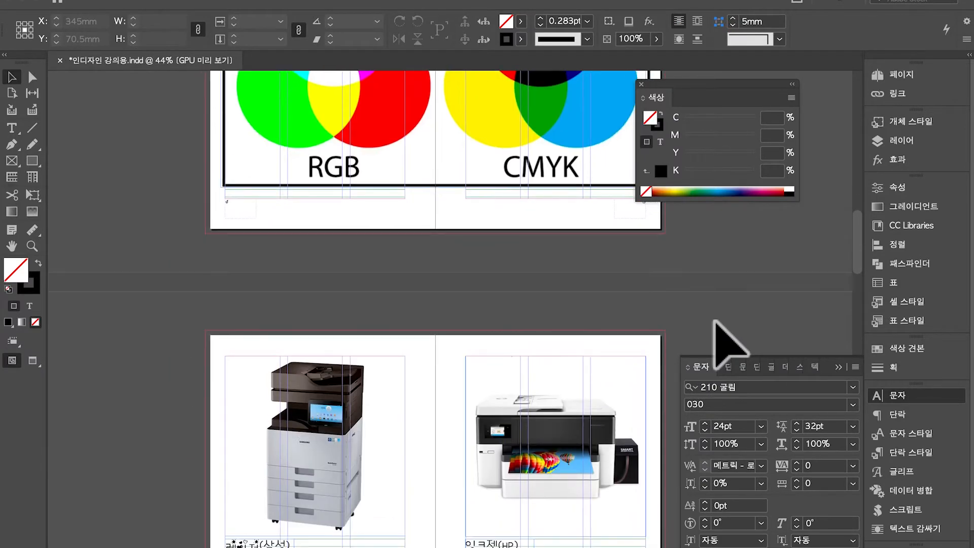
scroll(669, 359, "up", 20)
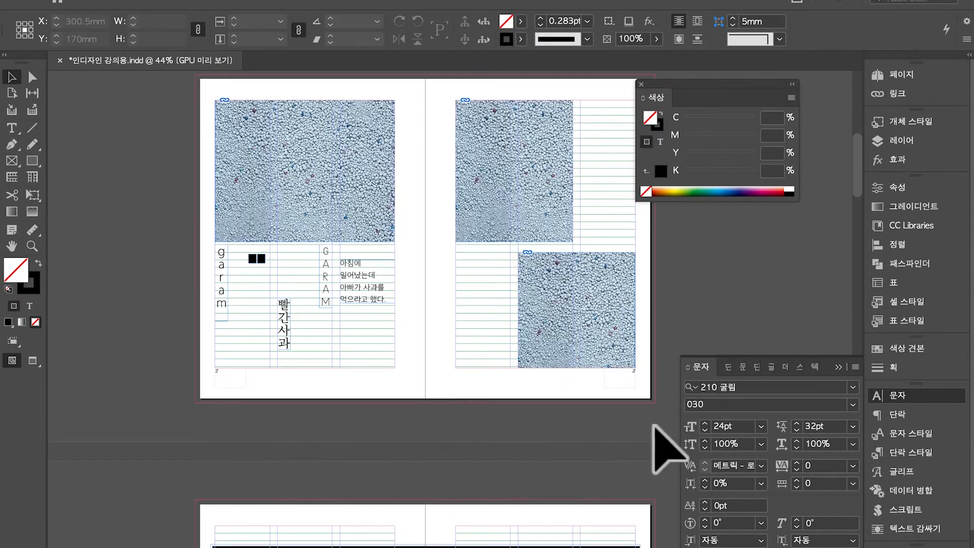
scroll(662, 451, "up", 3)
key("w")
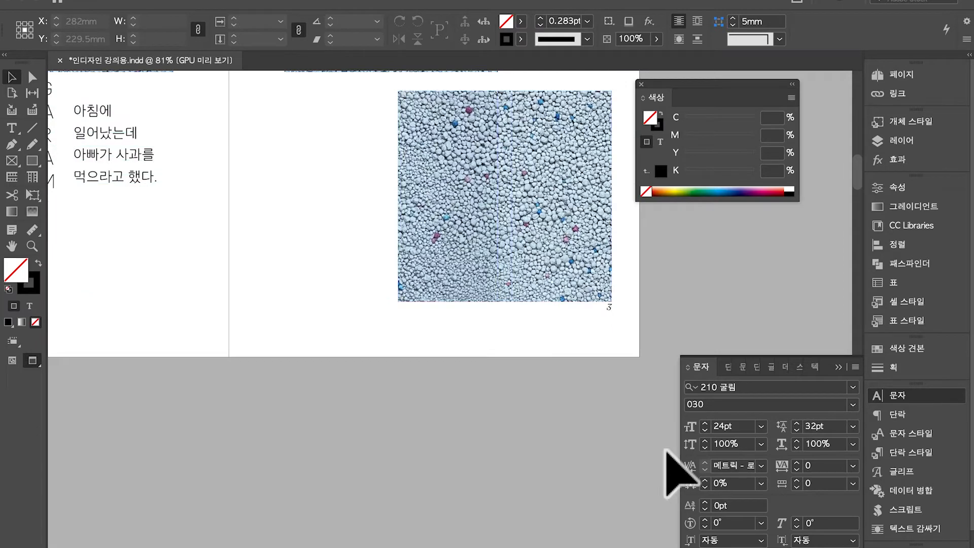
scroll(666, 450, "up", 3)
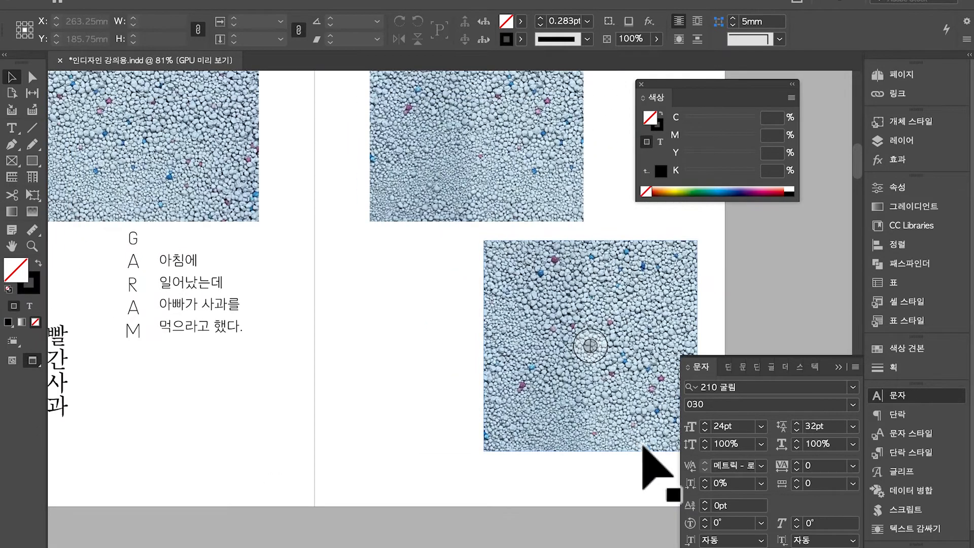
scroll(647, 449, "down", 1)
scroll(648, 450, "down", 3)
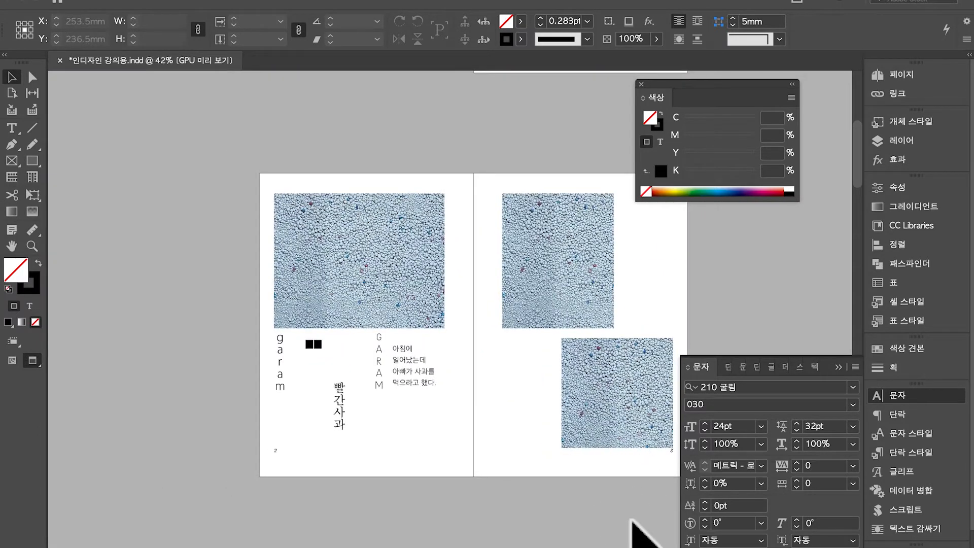
scroll(642, 530, "down", 2)
Select and deselect the spread's frames, including the page-3 page number, then bring Finder forward
left_click_drag(186, 177, 666, 470)
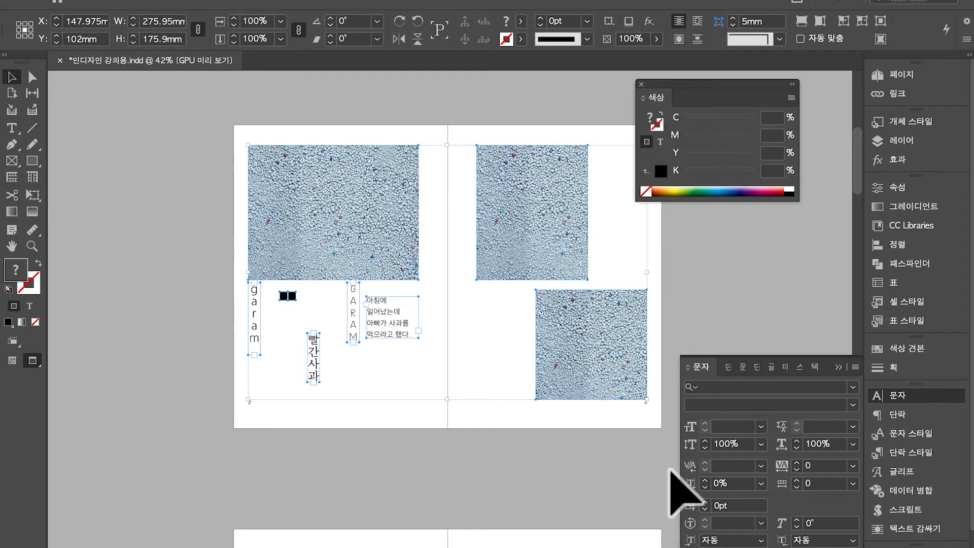
left_click(663, 420)
left_click(647, 405)
left_click(660, 467)
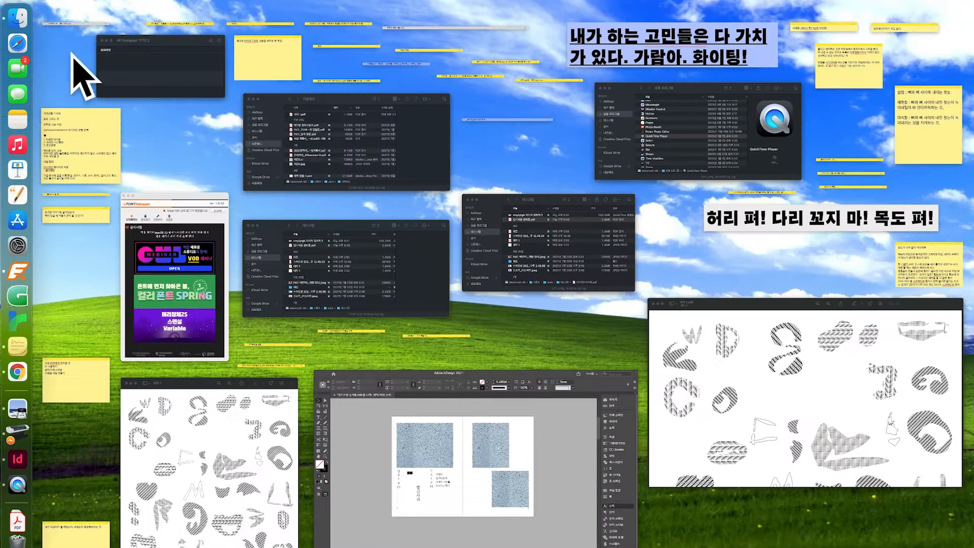
left_click(20, 16)
Reopen 인디자인 강의용.indd through a Spotlight search and bring the InDesign layout forward
left_click_drag(447, 83, 390, 285)
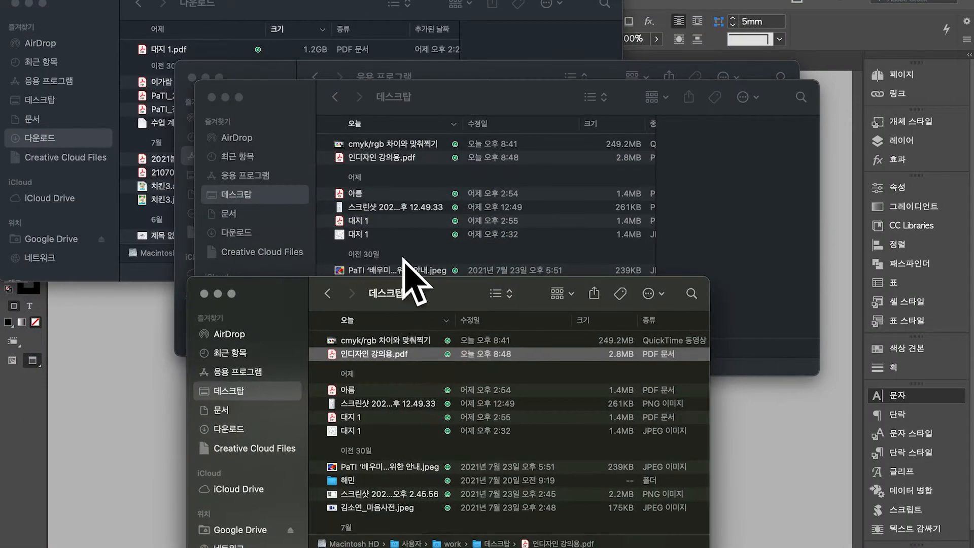
left_click(500, 145)
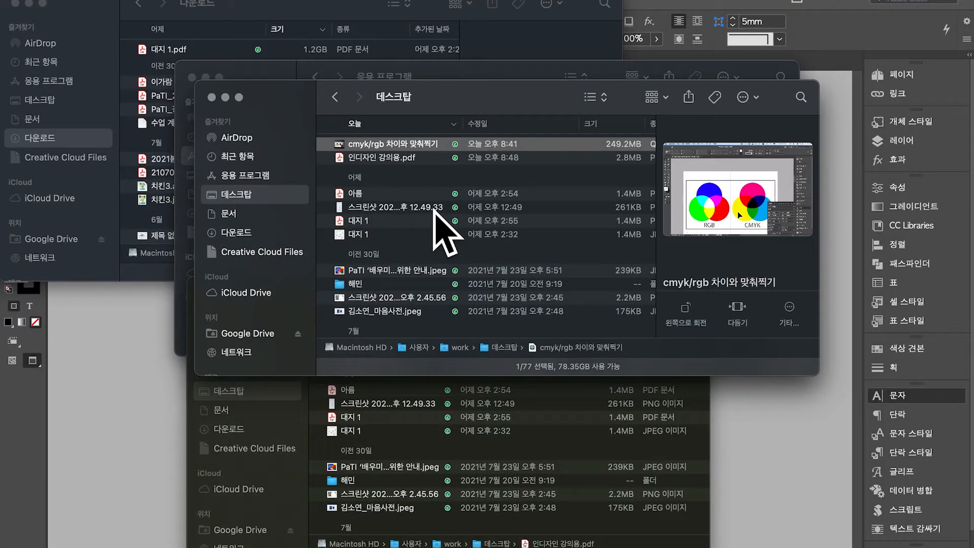
key("super+space")
type("인")
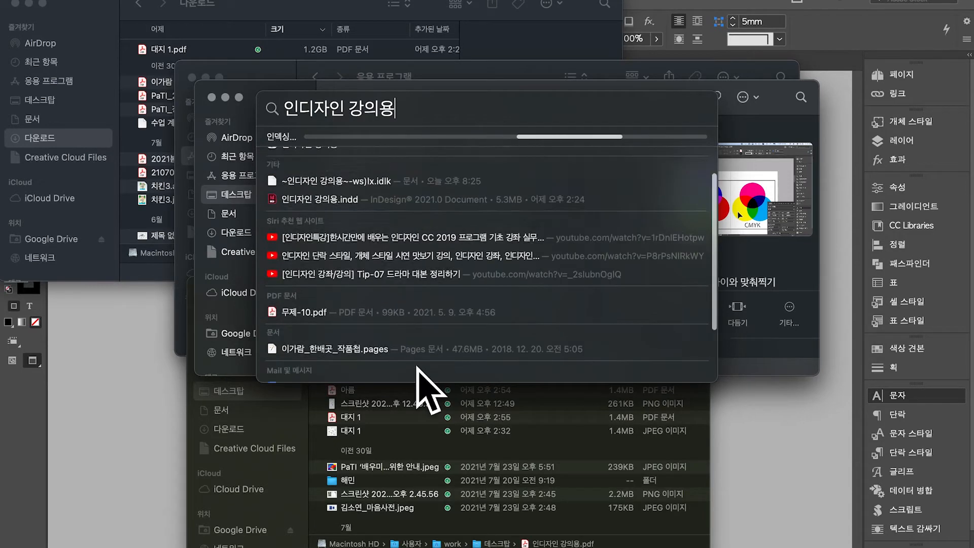
left_click(398, 237)
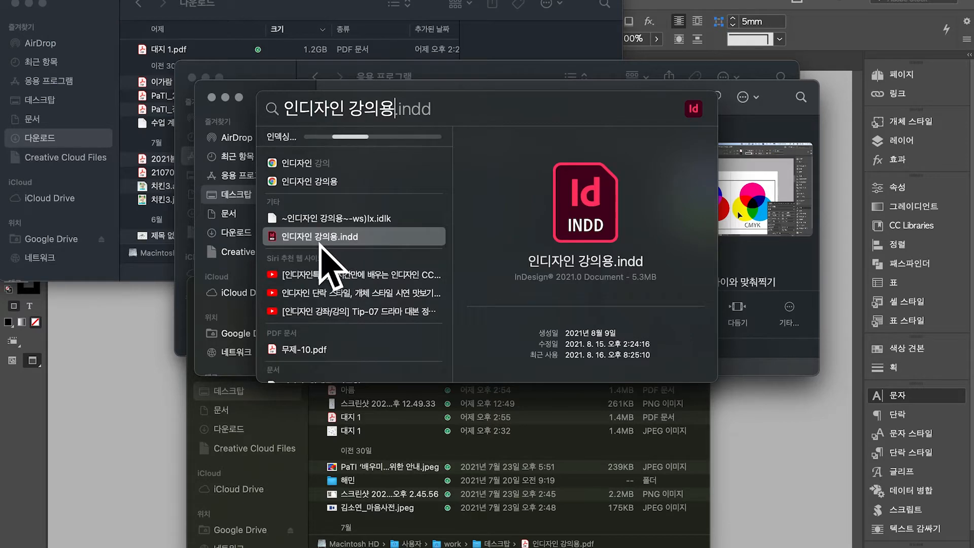
left_click(143, 467)
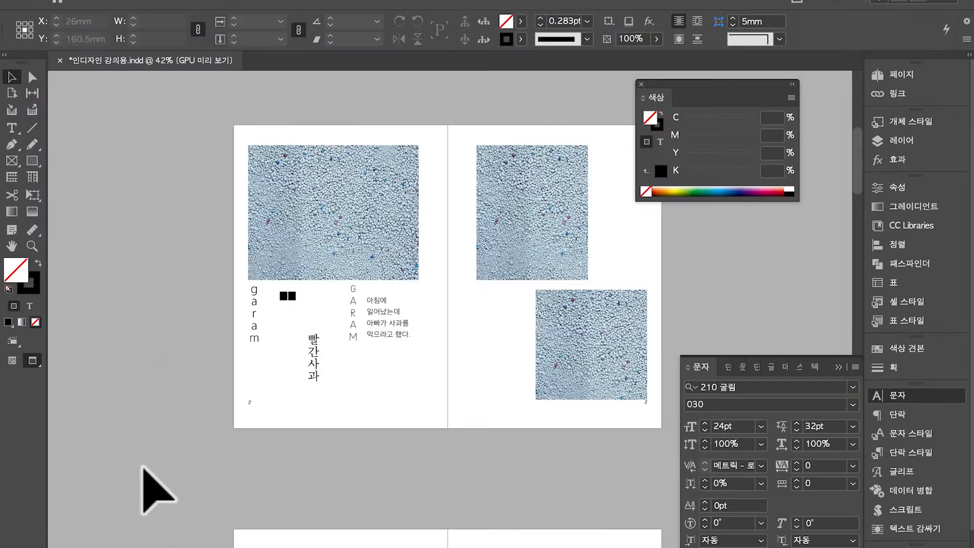
scroll(212, 457, "down", 5)
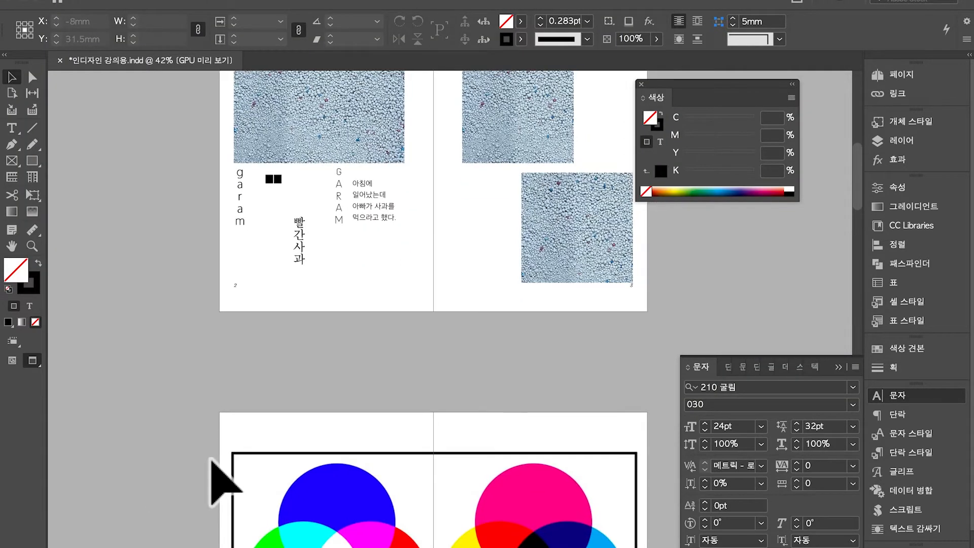
scroll(365, 282, "up", 3)
scroll(365, 282, "up", 3)
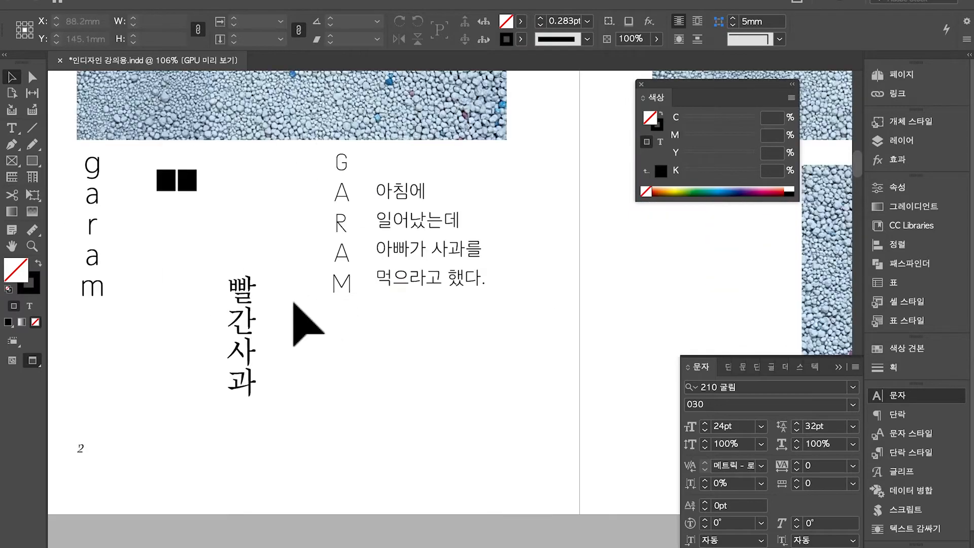
left_click(252, 320)
left_click(354, 250)
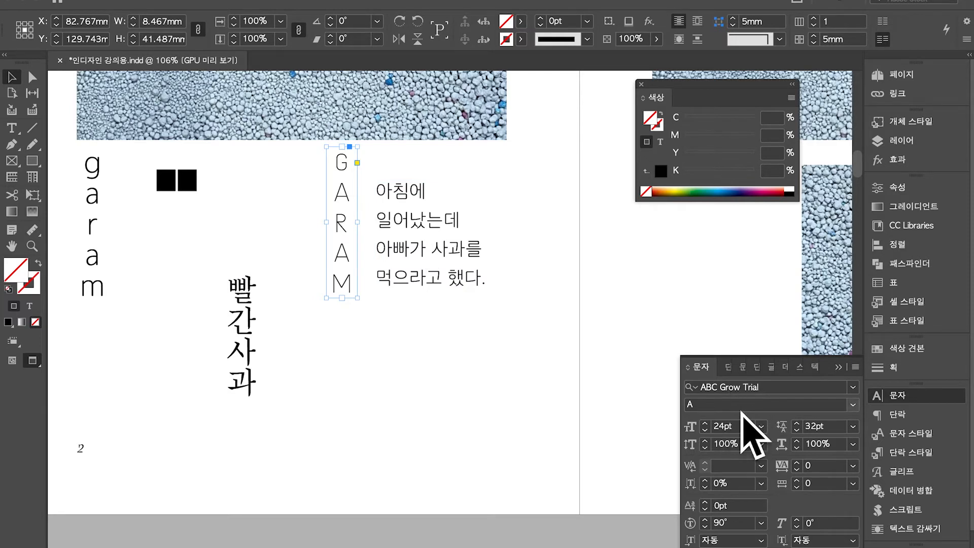
left_click(426, 252)
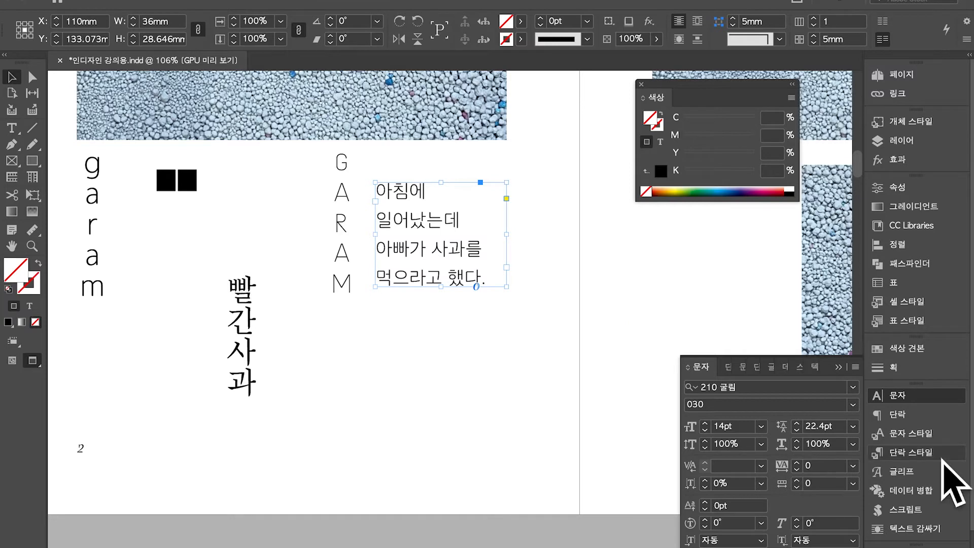
left_click(245, 207)
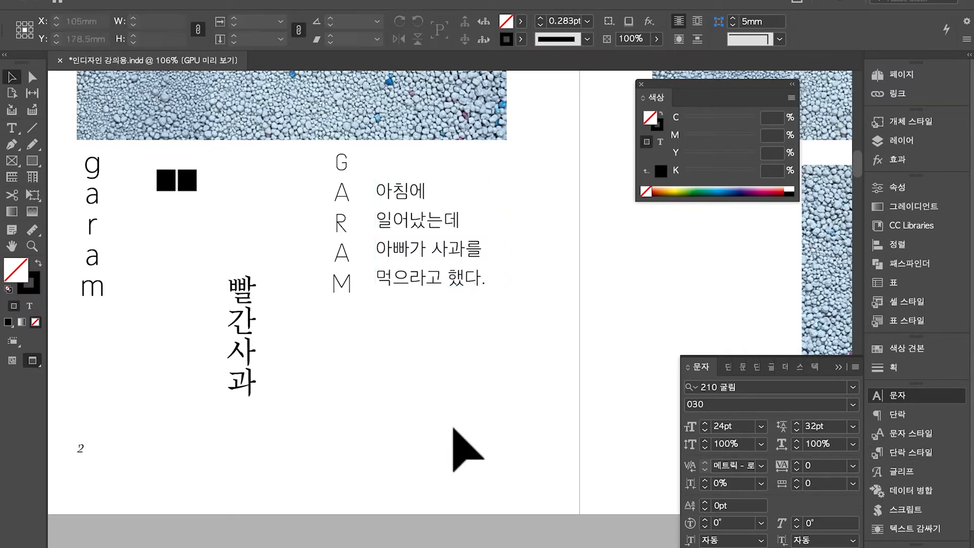
left_click_drag(569, 546, 206, 138)
left_click(310, 304)
left_click_drag(534, 480, 594, 387)
left_click(246, 192)
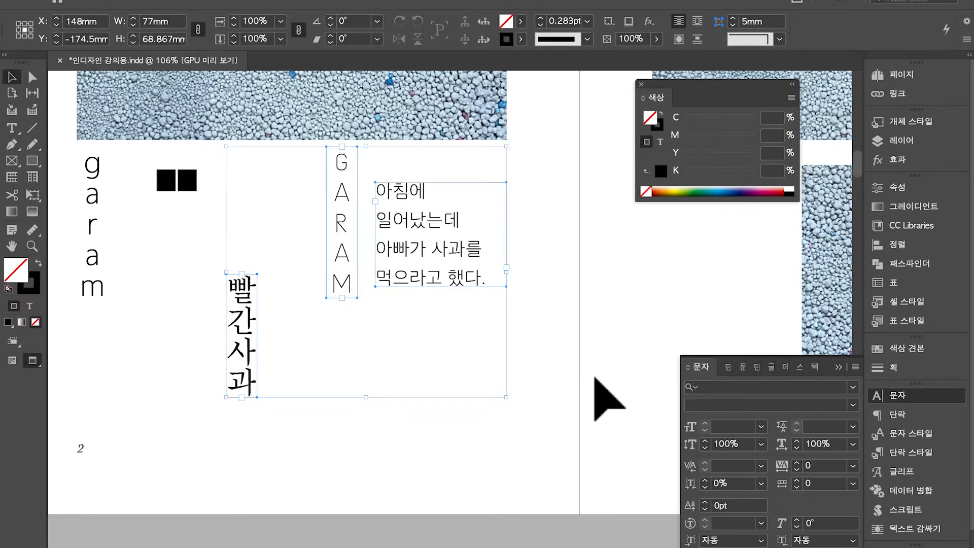
left_click(577, 279)
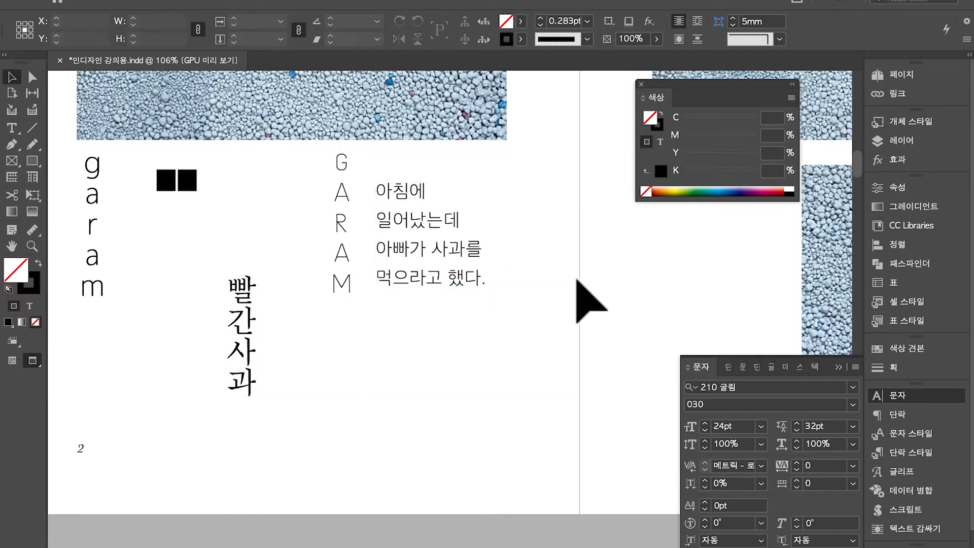
left_click(461, 257)
scroll(461, 257, "down", 3)
scroll(487, 249, "up", 5)
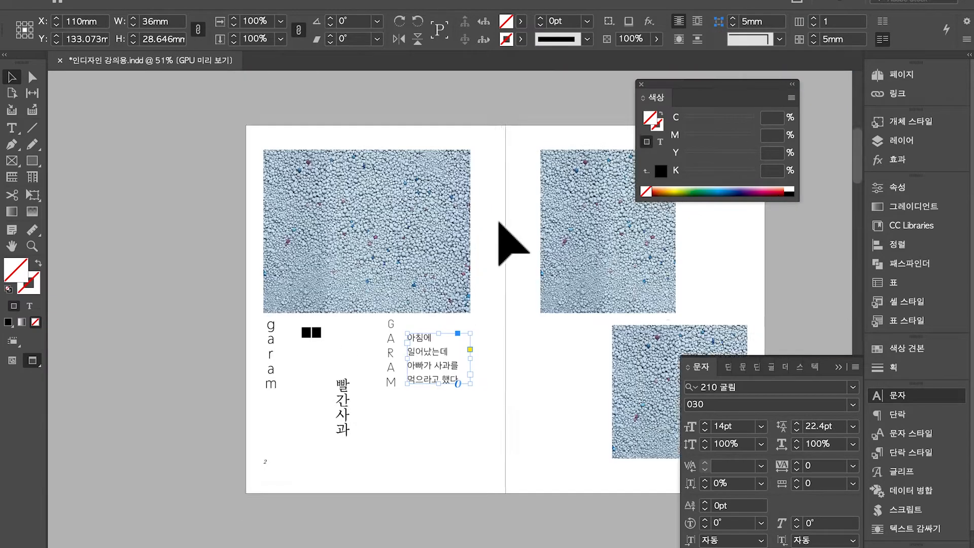
left_click(629, 248)
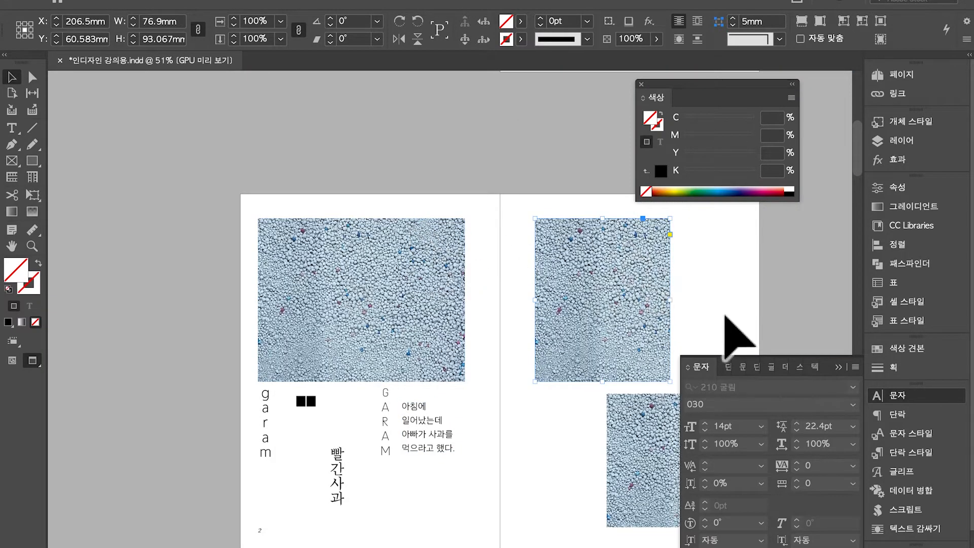
scroll(725, 315, "down", 1)
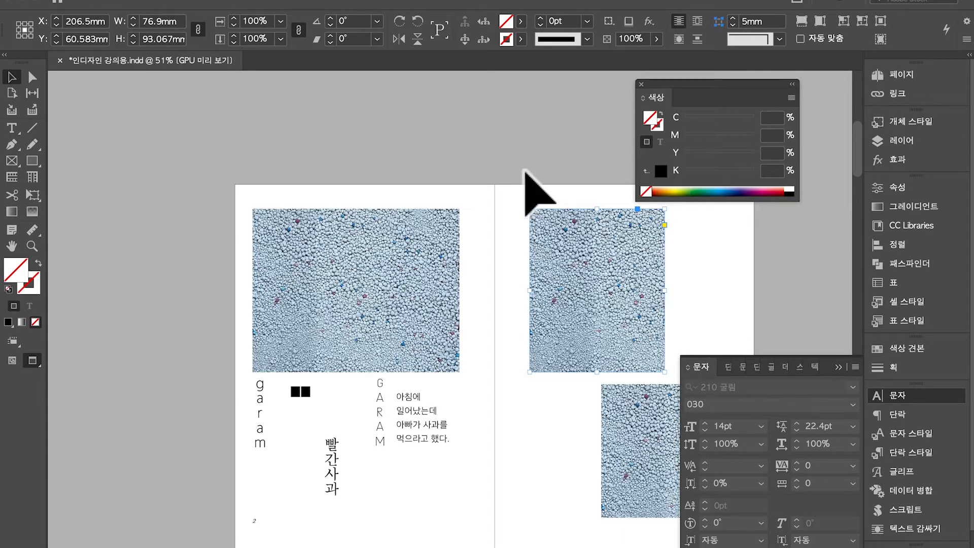
left_click(355, 282)
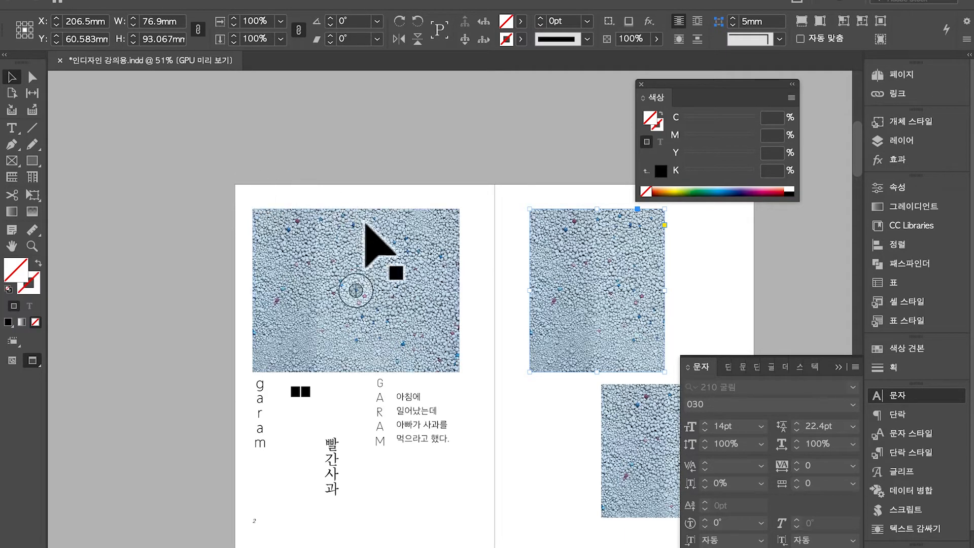
Open the Links panel listing the four photo links, then cancel a relink attempt
left_click(927, 105)
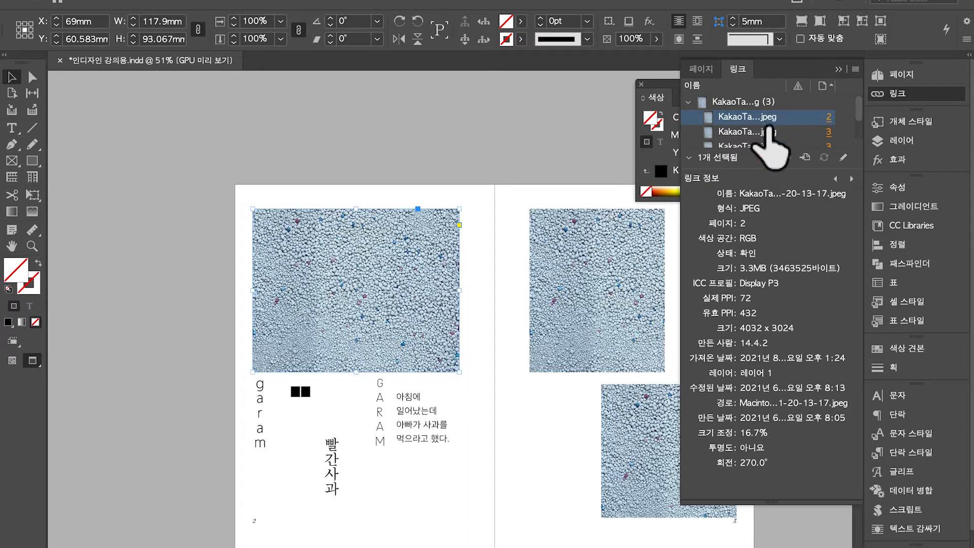
left_click(791, 159)
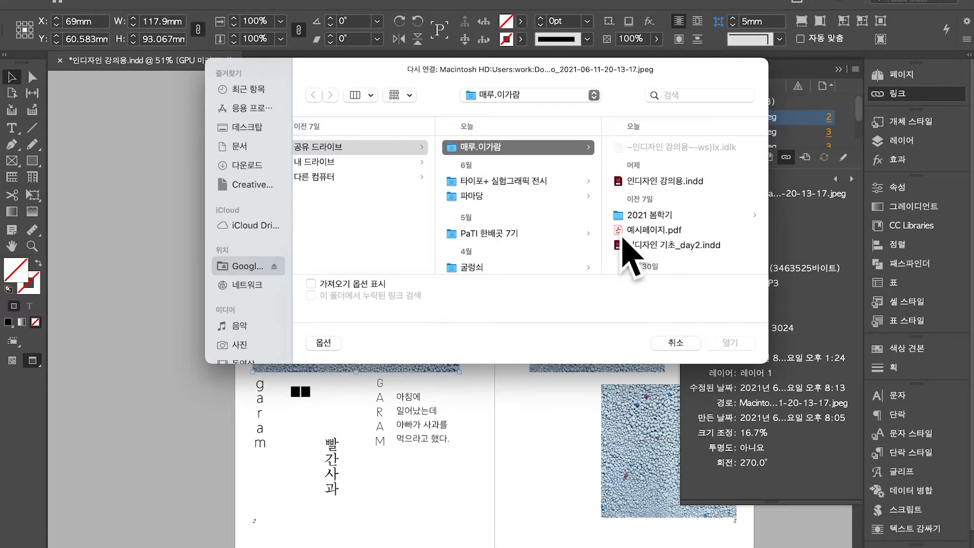
scroll(667, 229, "down", 5)
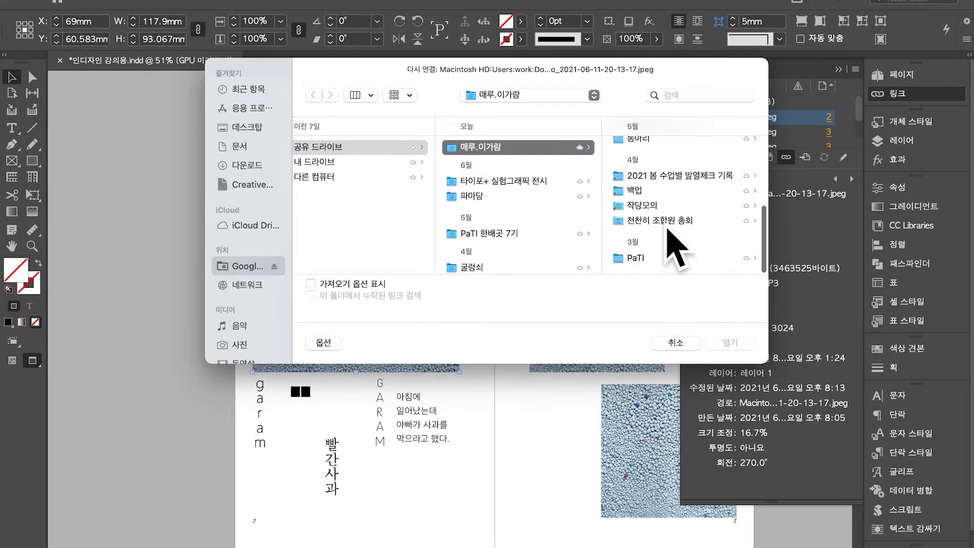
left_click(685, 349)
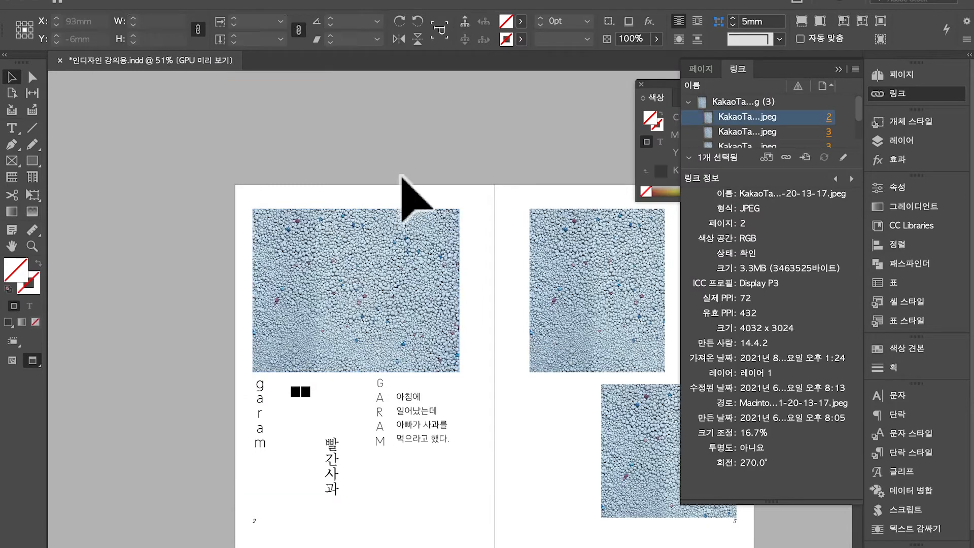
Deselect the photo and adjust the view of the pages 2–3 spread
left_click(521, 131)
left_click_drag(521, 132, 383, 328)
scroll(478, 78, "up", 1)
left_click_drag(405, 142, 581, 310)
scroll(584, 194, "up", 1)
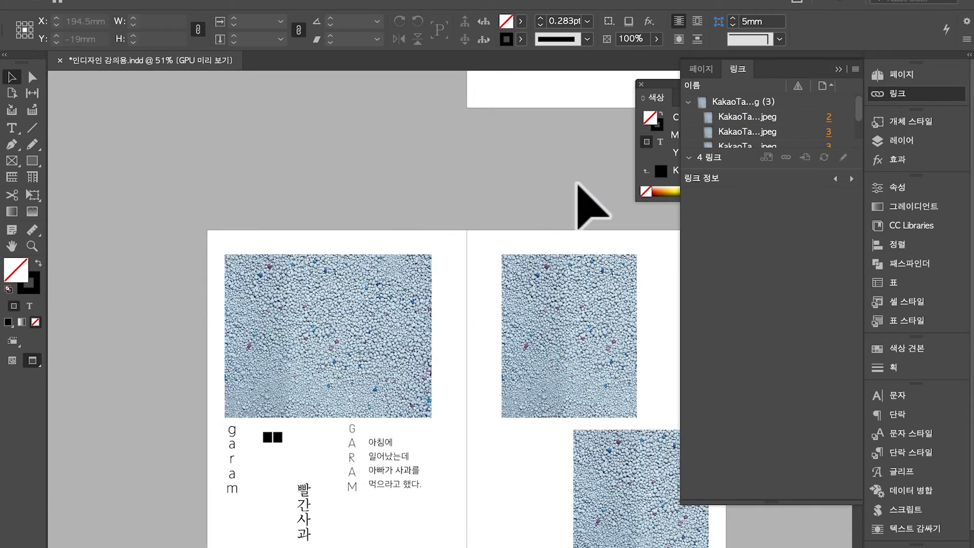
scroll(487, 241, "up", 3)
Deselect the page 2 photo and open File > Package for the document
scroll(486, 227, "down", 6)
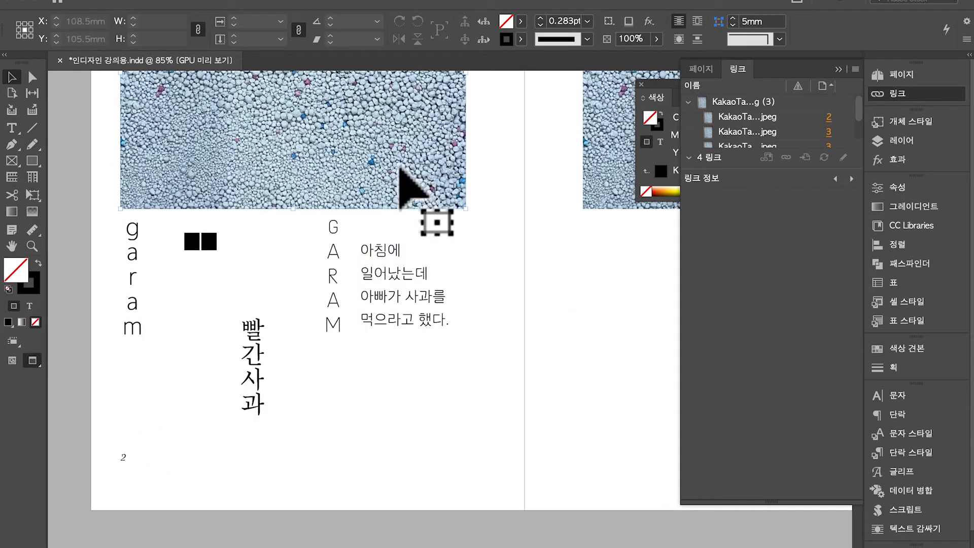
left_click(403, 186)
left_click(547, 261)
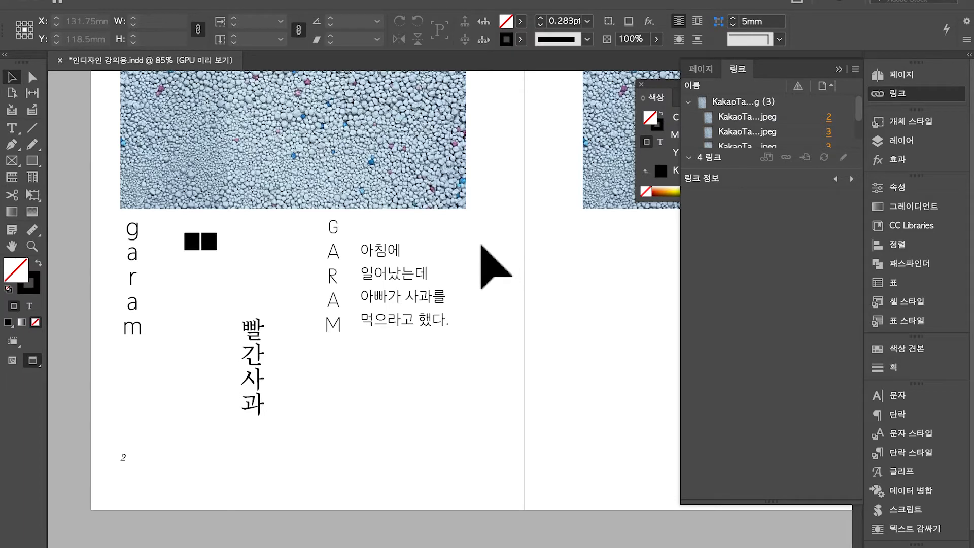
left_click(127, 1)
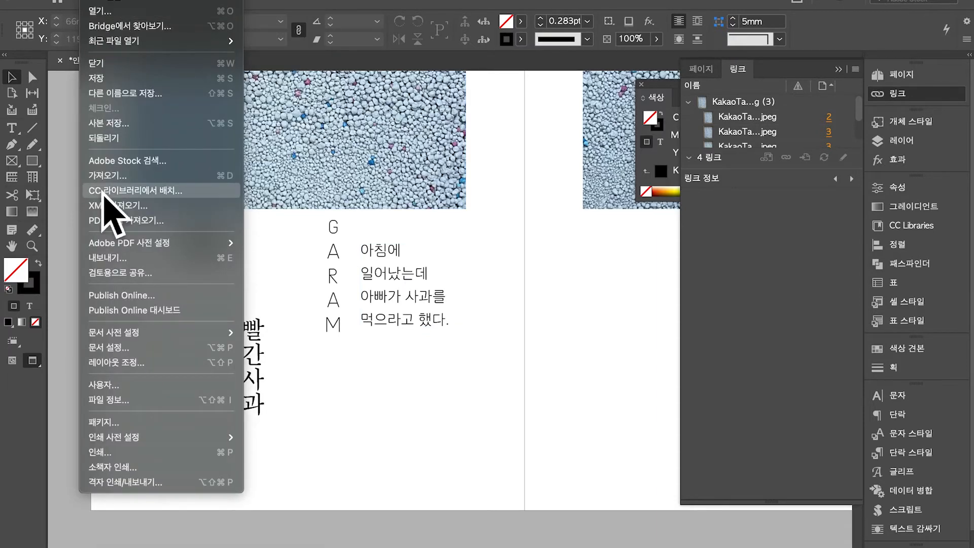
left_click(115, 425)
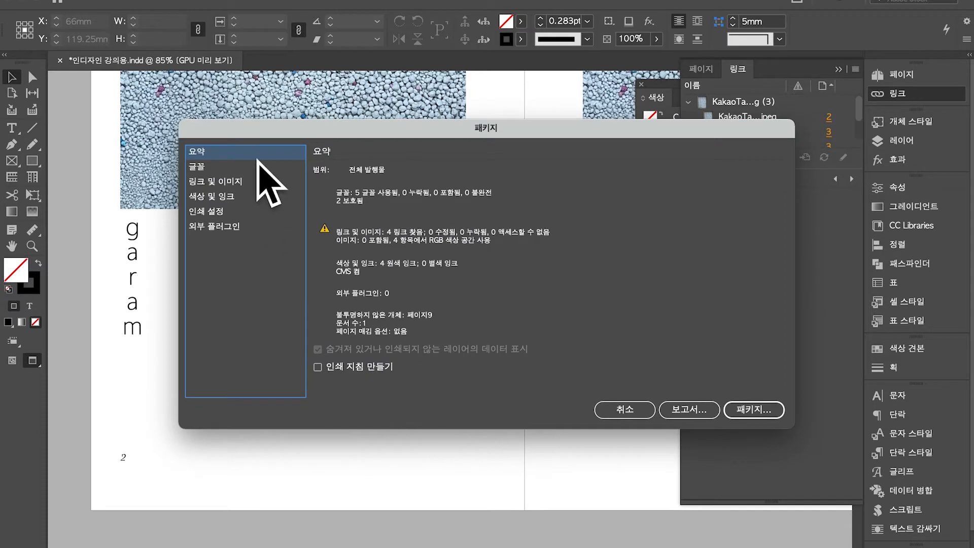
Review the package's fonts, including ABC Grow Trial A, Sandoll, ABC Laica italic and 210 굴림 030
left_click(242, 168)
scroll(472, 239, "down", 1)
scroll(477, 253, "up", 1)
scroll(512, 274, "down", 1)
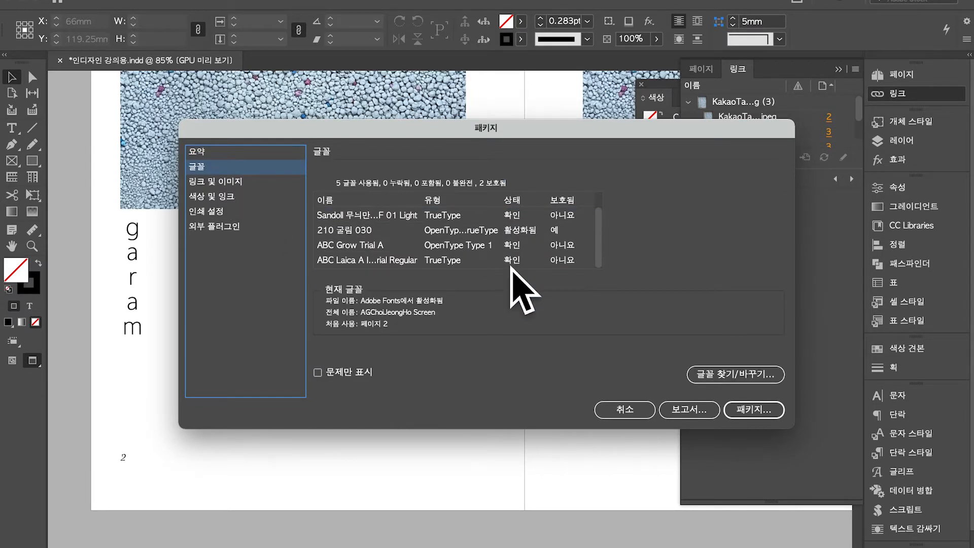
scroll(538, 254, "up", 1)
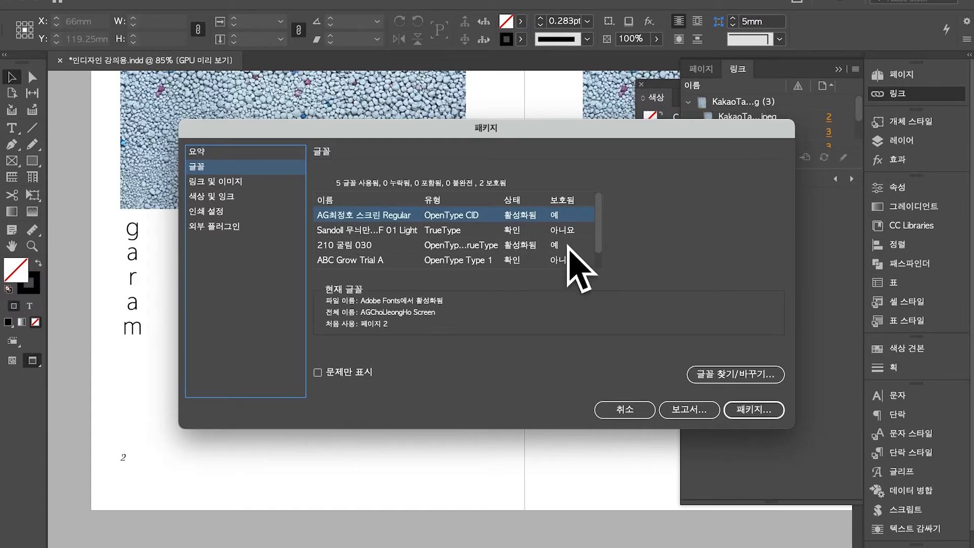
scroll(583, 238, "down", 1)
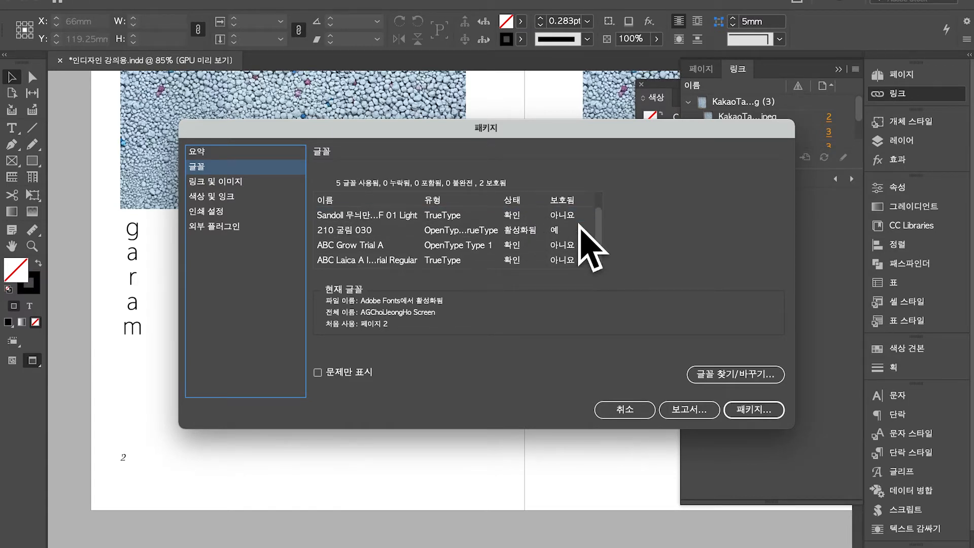
left_click(578, 245)
left_click(580, 216)
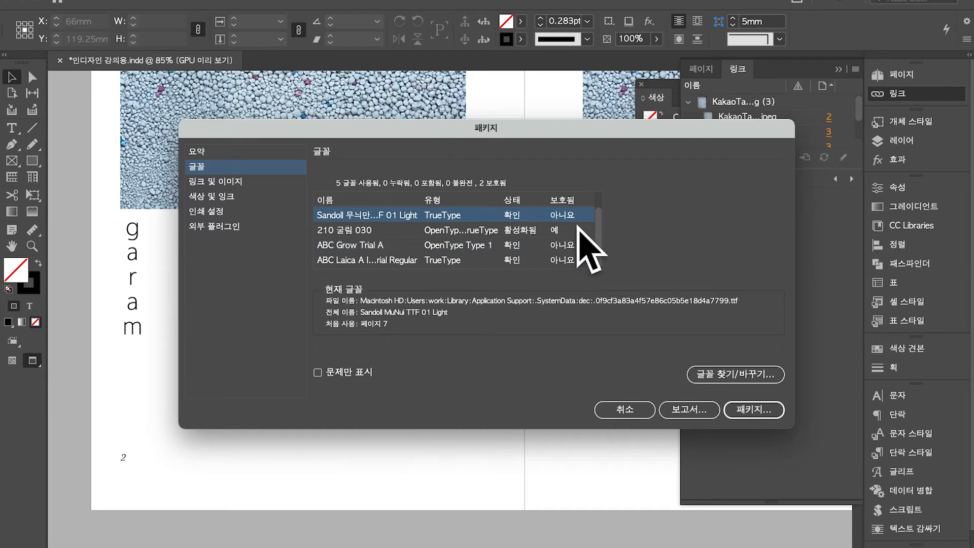
left_click(580, 246)
left_click(578, 263)
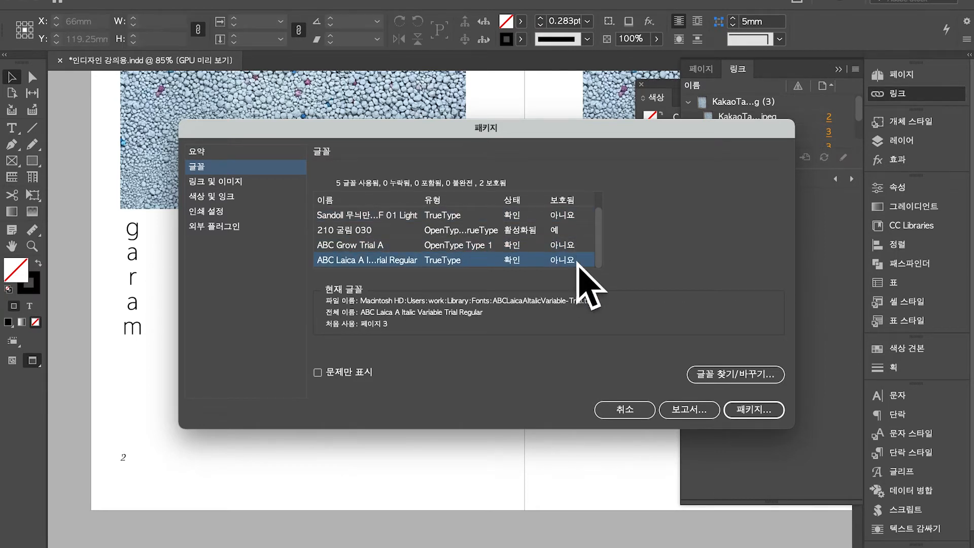
left_click(579, 245)
scroll(578, 247, "up", 1)
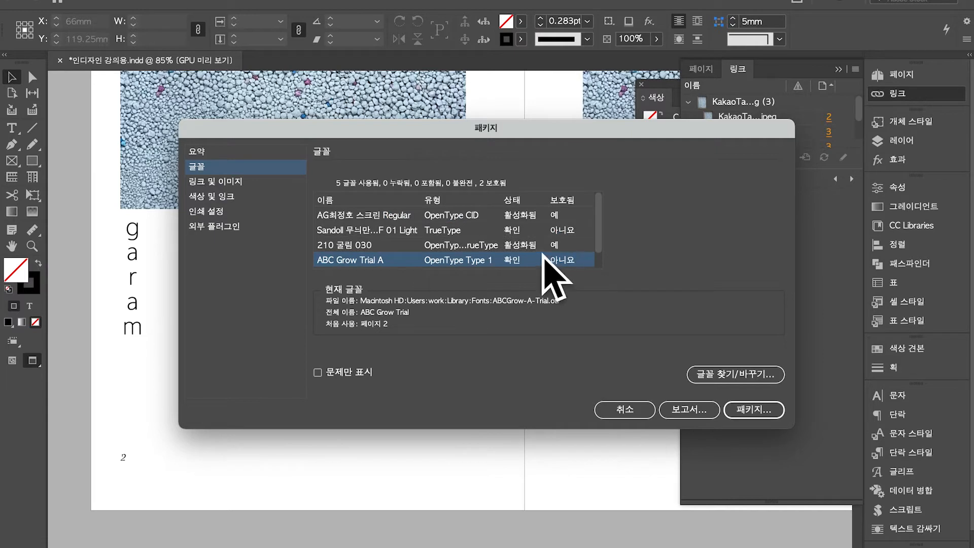
left_click(524, 247)
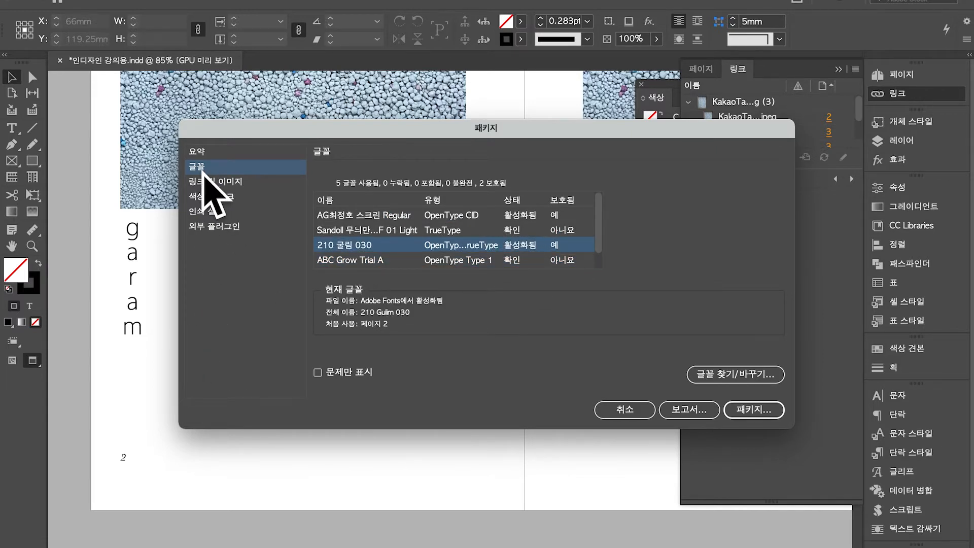
Check the links, inks, plug-ins and 인쇄 설정 pages, then continue with 패키지...
left_click(225, 183)
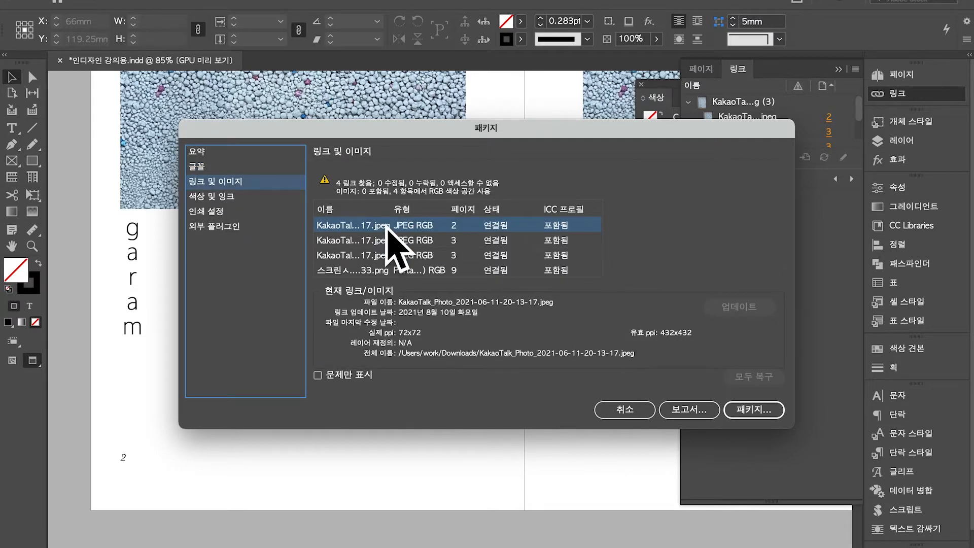
left_click(409, 256)
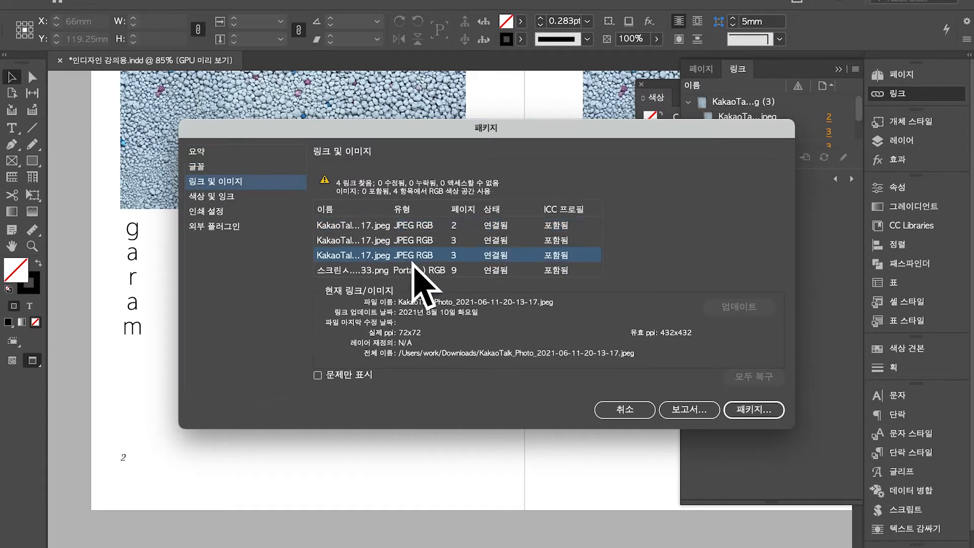
left_click(292, 212)
left_click(277, 197)
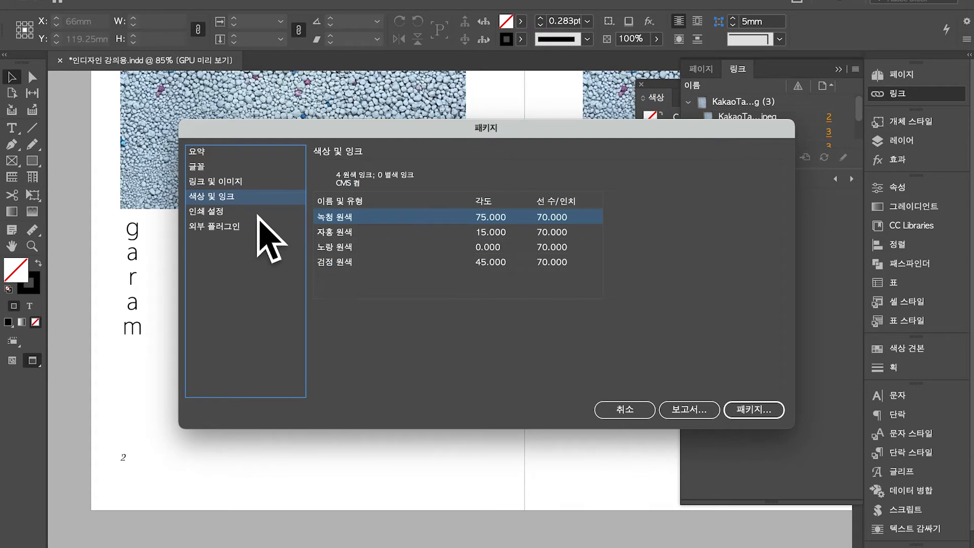
left_click(245, 227)
left_click(244, 211)
scroll(341, 205, "down", 5)
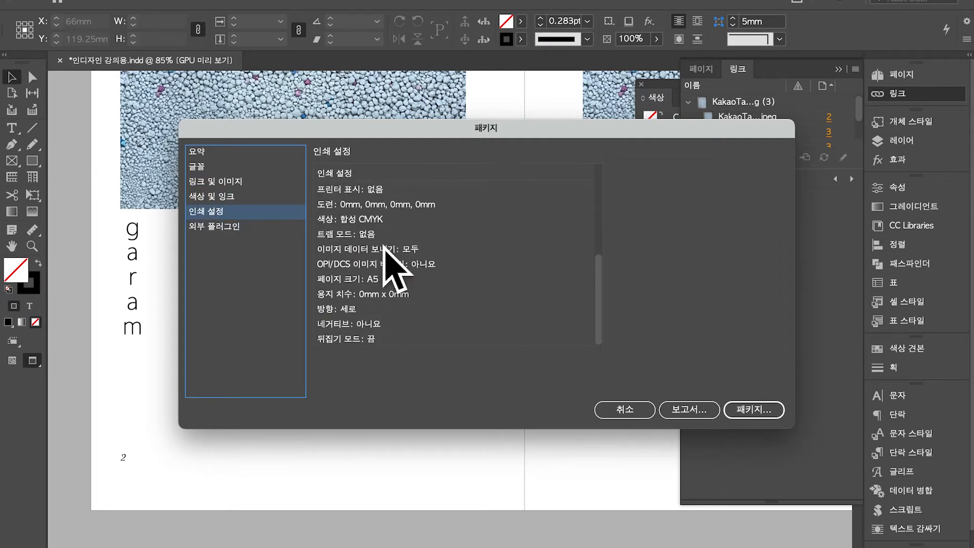
left_click(767, 413)
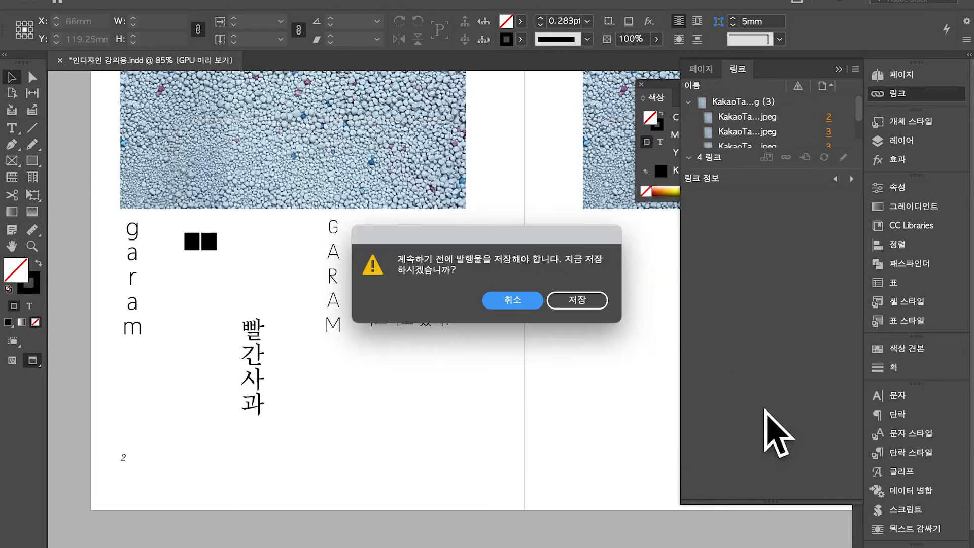
Dismiss the save prompt, rerun File > Package, and save the document when asked
left_click(525, 306)
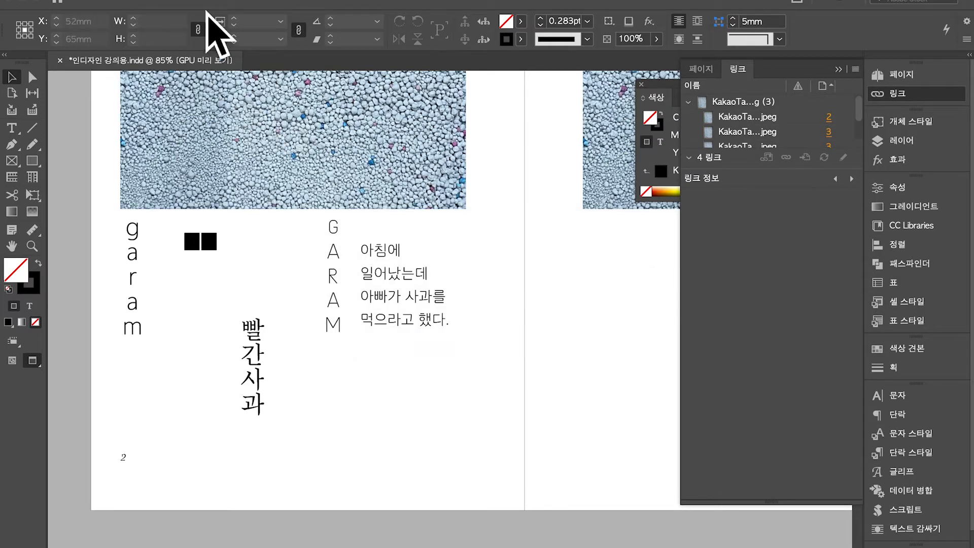
left_click(127, 4)
mouse_move(137, 437)
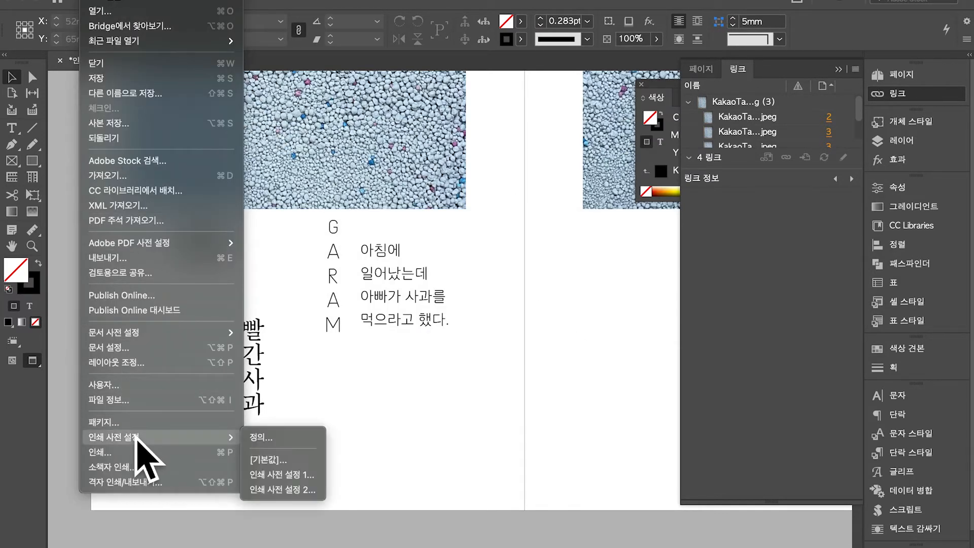
left_click(136, 425)
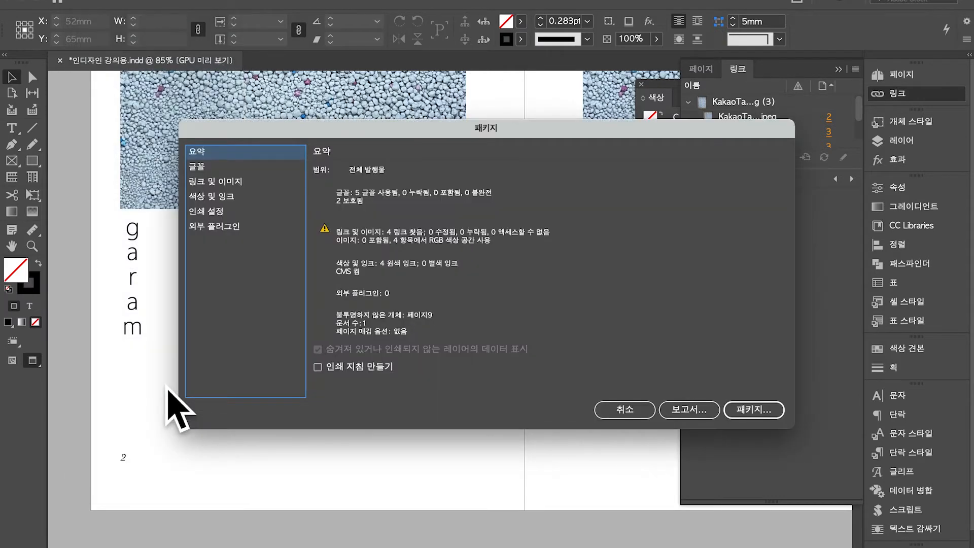
left_click(754, 408)
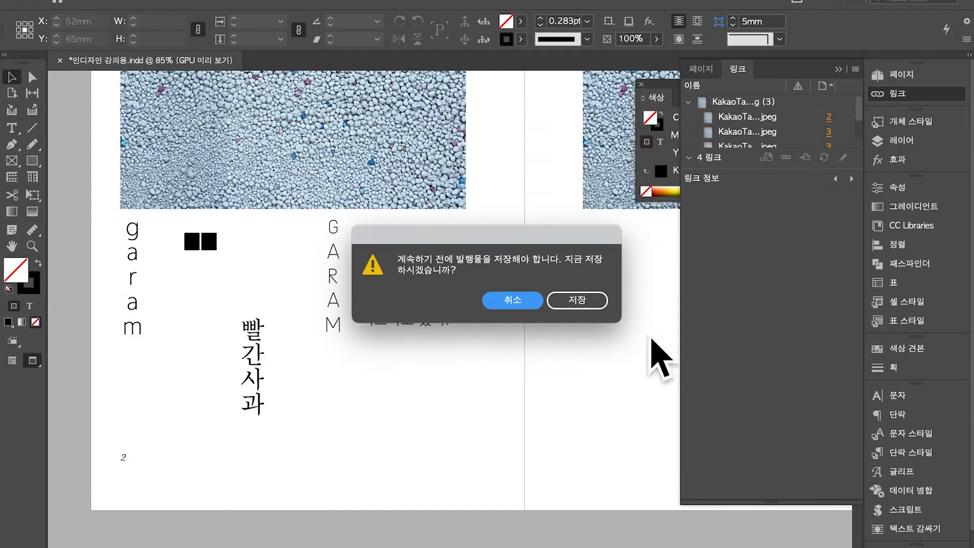
left_click(583, 302)
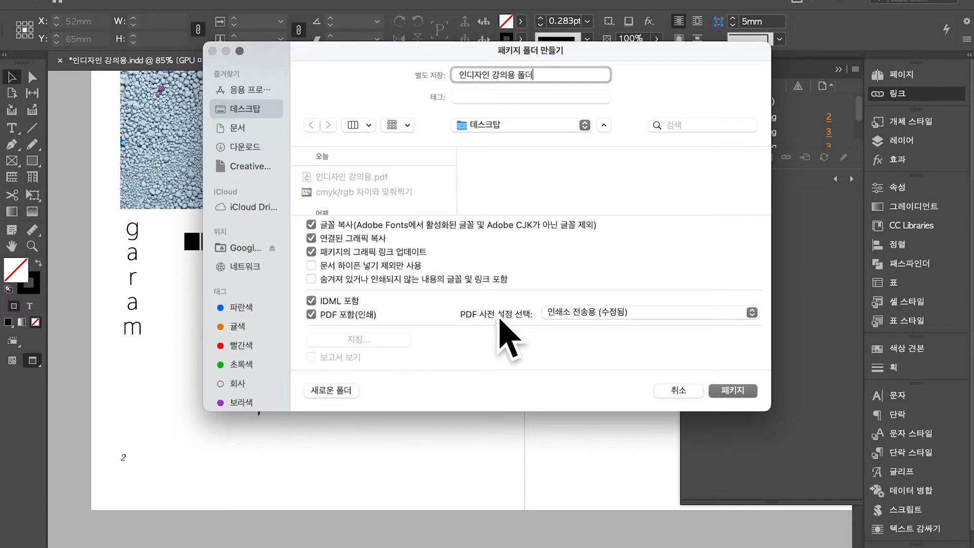
Keep the 인쇄소 전송용 (수정됨) PDF preset and build the package folder with PDF and IDML
left_click(572, 318)
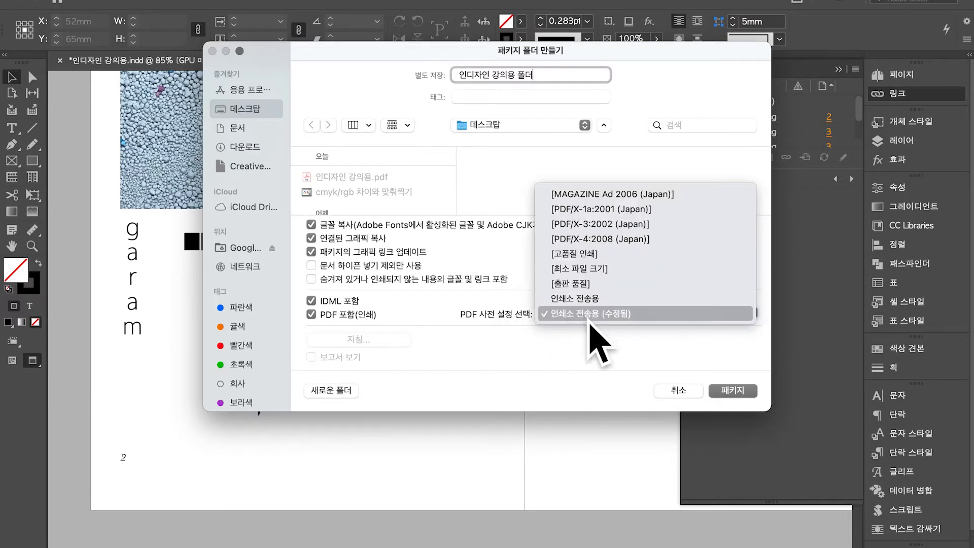
left_click(590, 320)
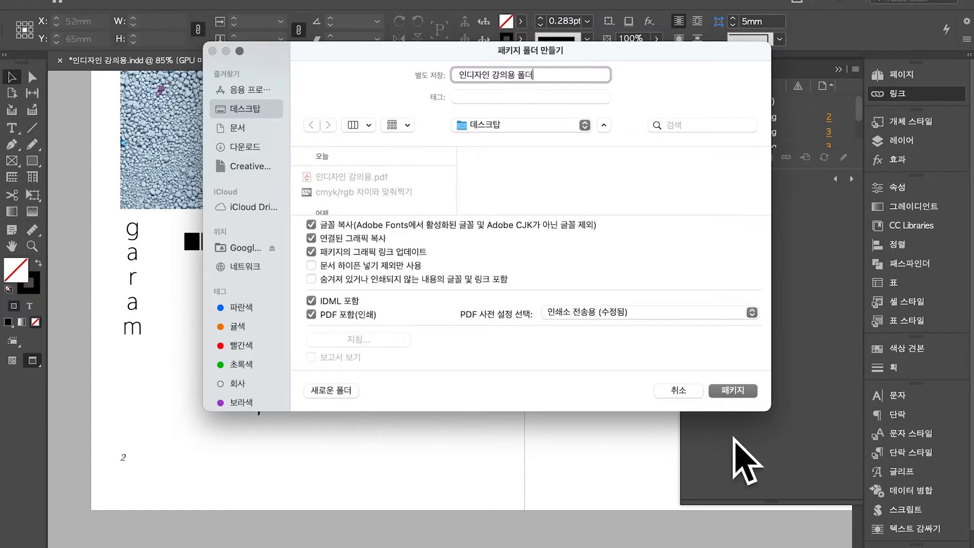
left_click(733, 394)
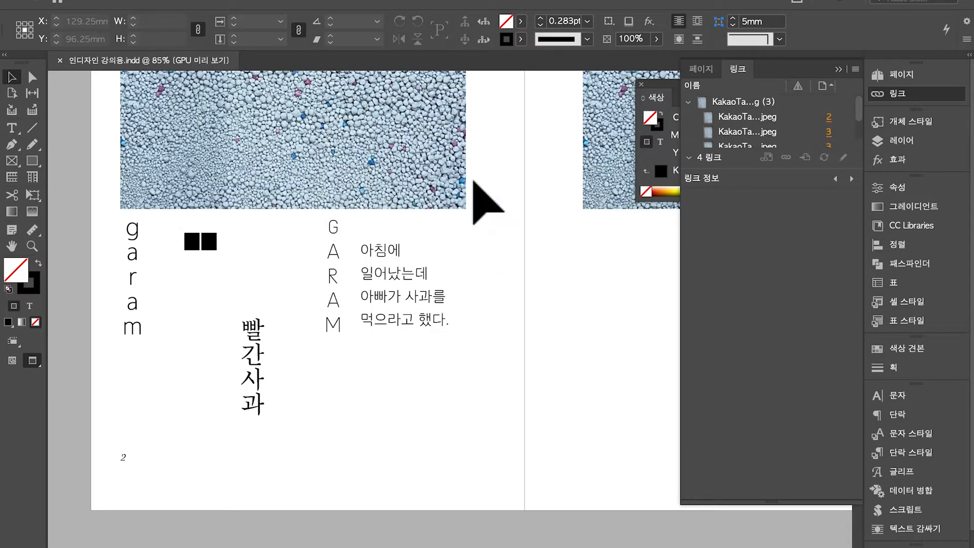
key("F4")
Bring Finder forward and open 인디자인 강의용 폴더 on the Desktop
left_click(43, 30)
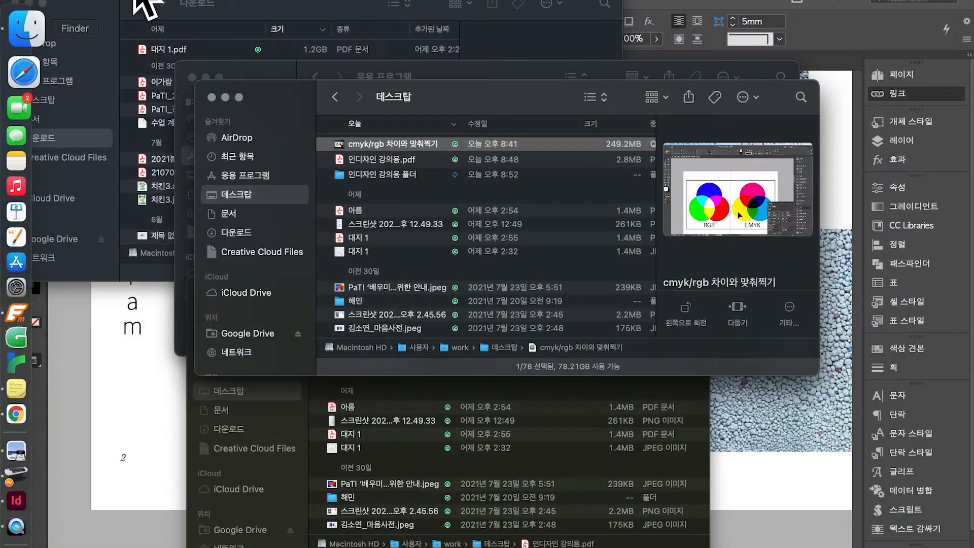
left_click(389, 180)
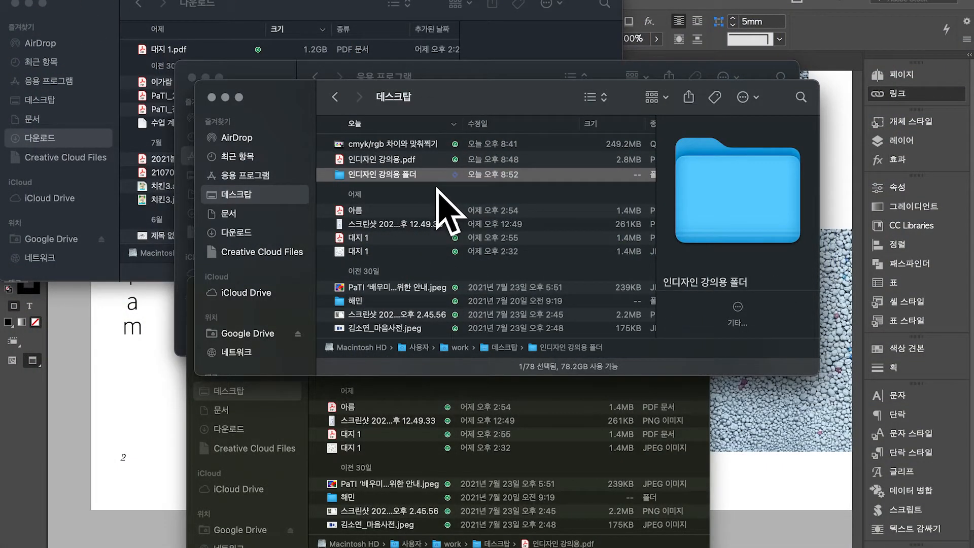
key("cmd+Down")
Look over the packaged IDML, InDesign and PDF files, then Quick Look the PDF
left_click(421, 147)
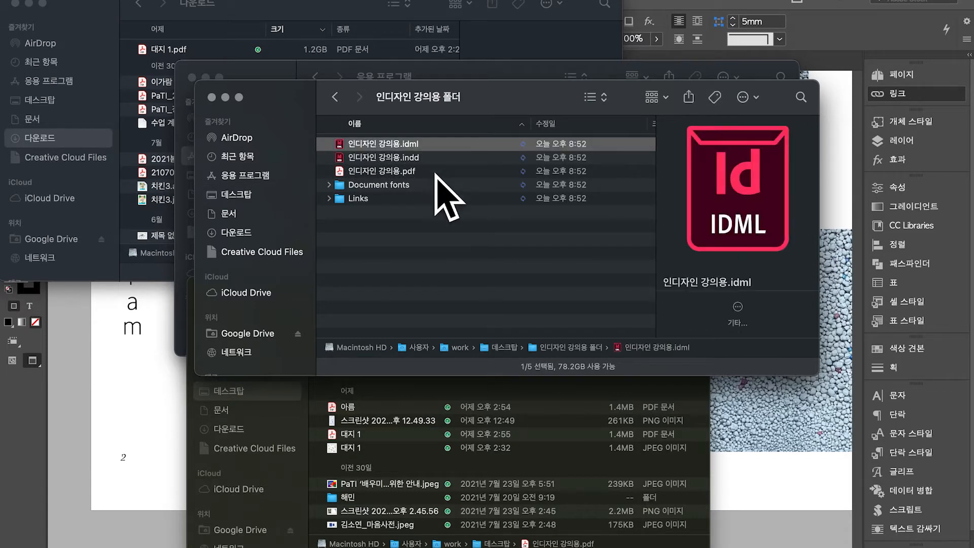
left_click(439, 171)
left_click(457, 149)
left_click(456, 161)
left_click(450, 150)
left_click(449, 171)
left_click(450, 147)
left_click(450, 158)
left_click(444, 149, "shift")
left_click(444, 173)
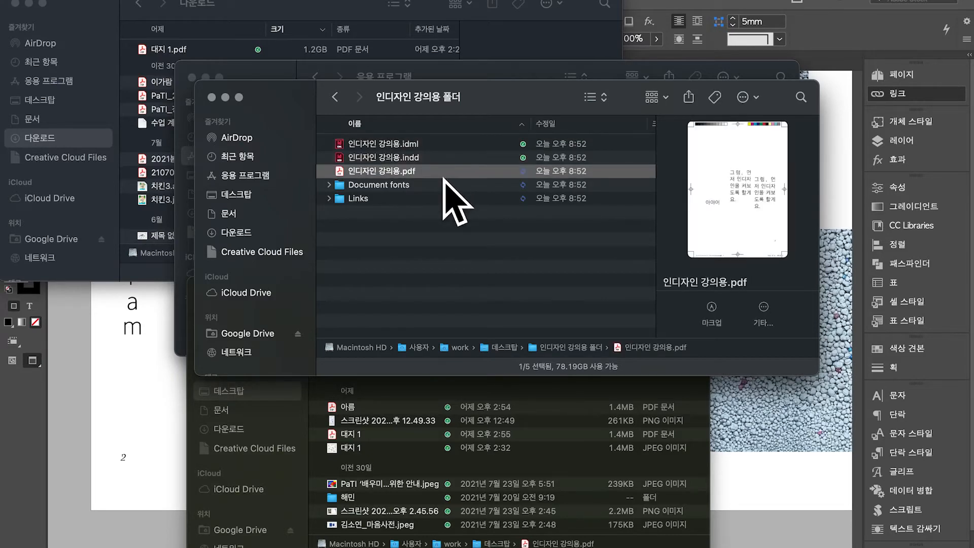
key("space")
scroll(570, 294, "down", 15)
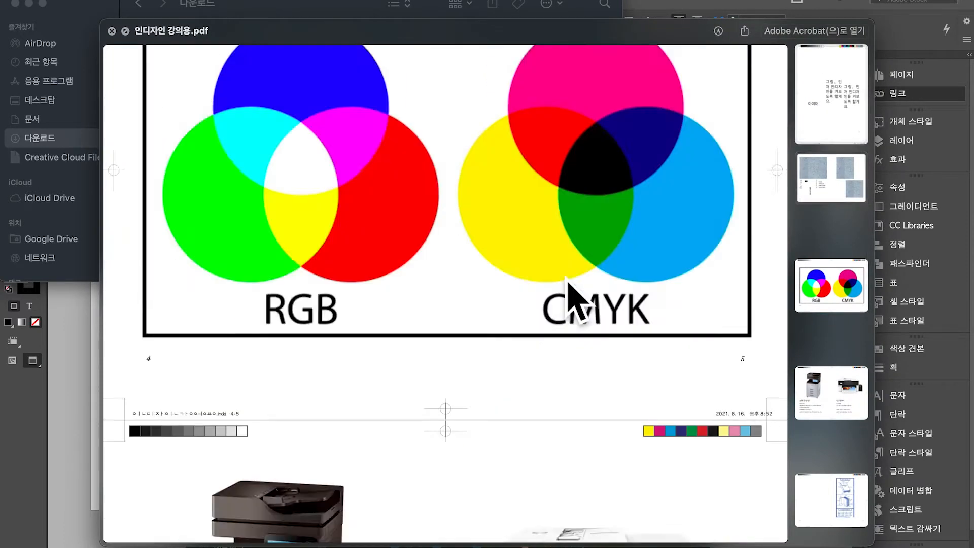
Page through the PDF spreads to pages 12–13, then close the preview
scroll(759, 292, "down", 15)
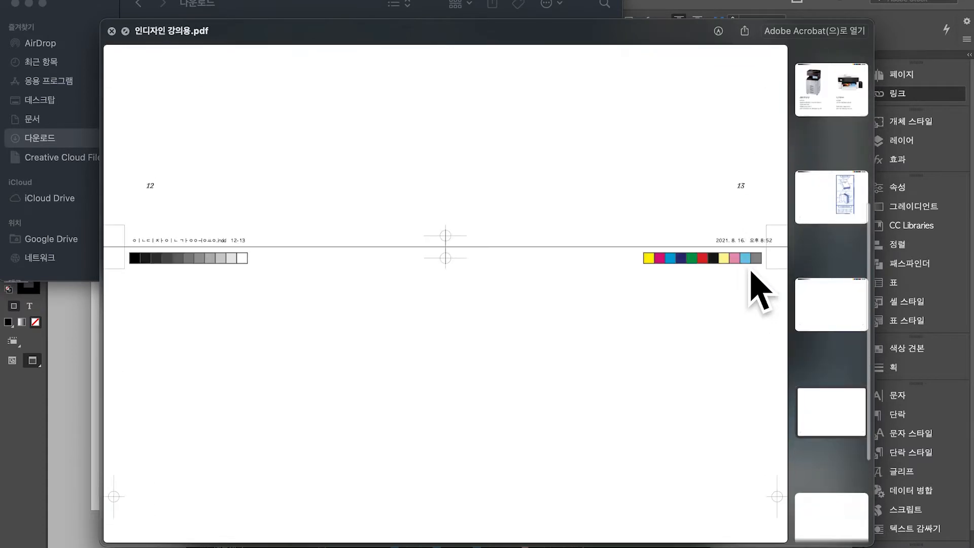
scroll(758, 292, "down", 10)
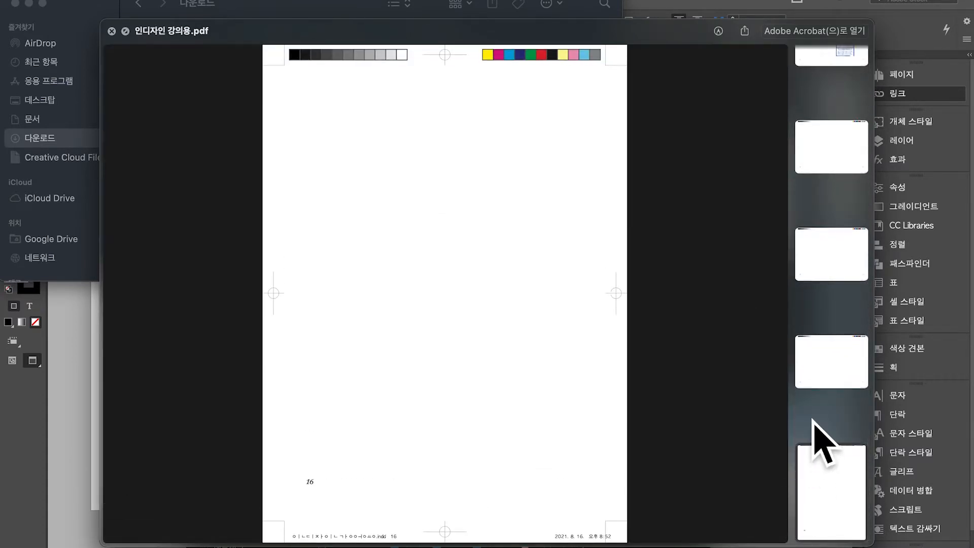
left_click(808, 386)
left_click(802, 276)
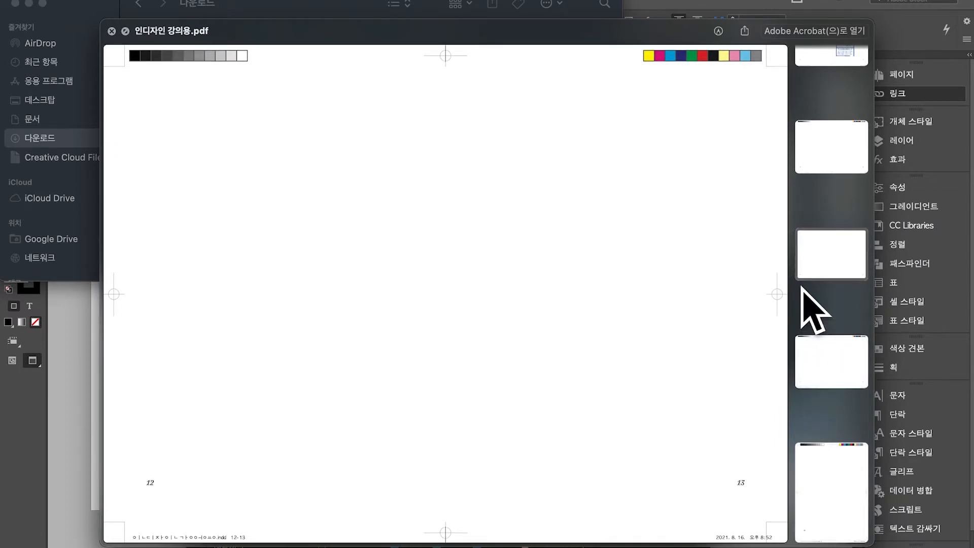
key("space")
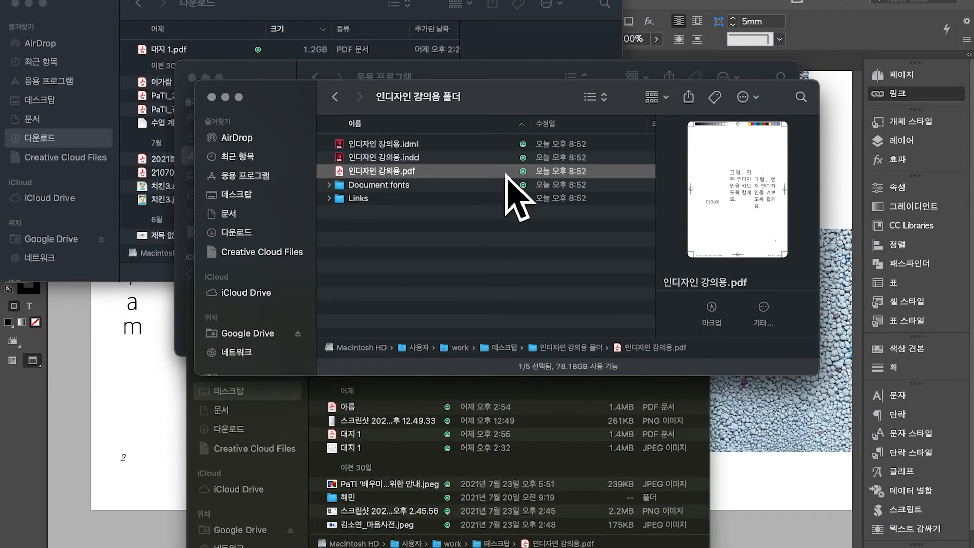
left_click(491, 186)
Open Document fonts and preview the ABCLaicaAItalicVariable-Trial.ttf and ABCGrow-A-Trial.otf files
double_click(491, 186)
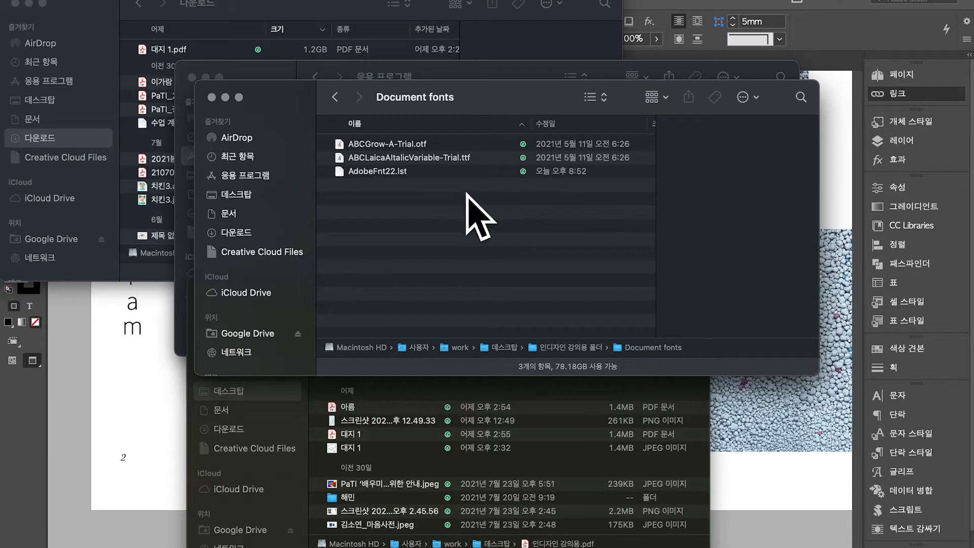
left_click(410, 158)
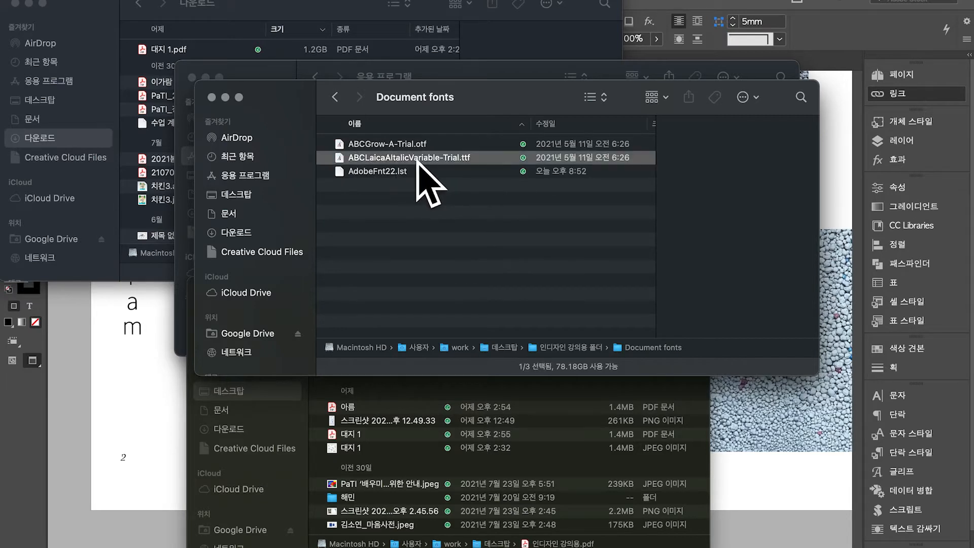
left_click(414, 157)
key("Escape")
key("Up")
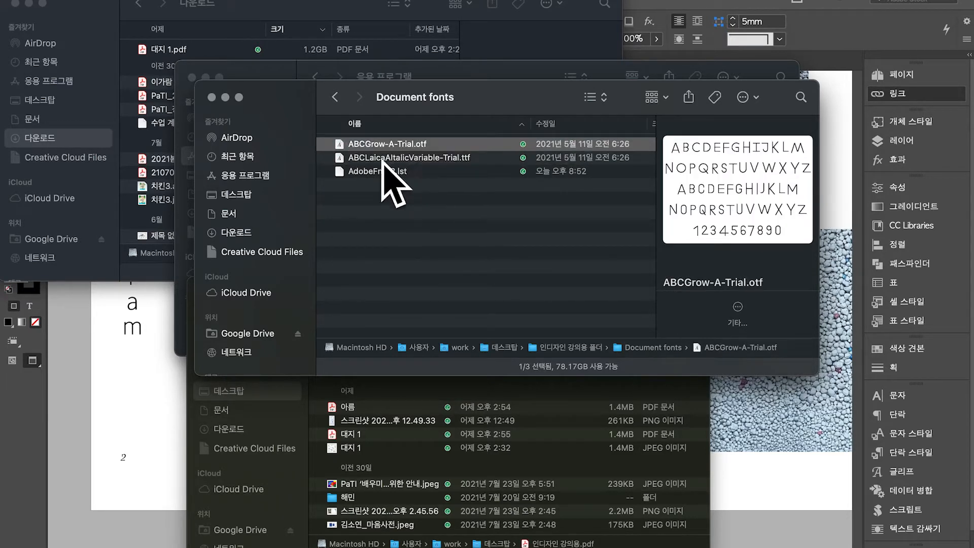
left_click(335, 97)
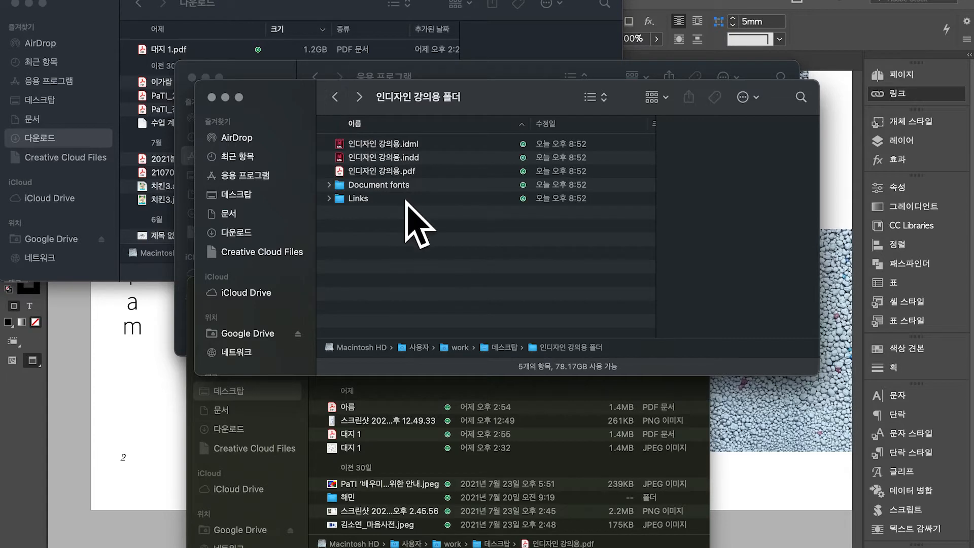
Open the Links folder and preview the KakaoTalk photo
double_click(401, 199)
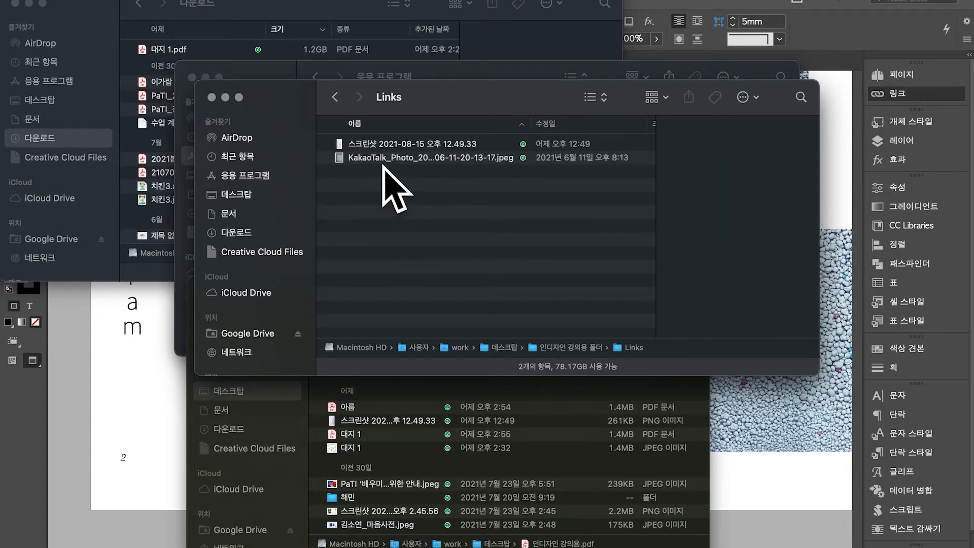
left_click(385, 158)
left_click(378, 145)
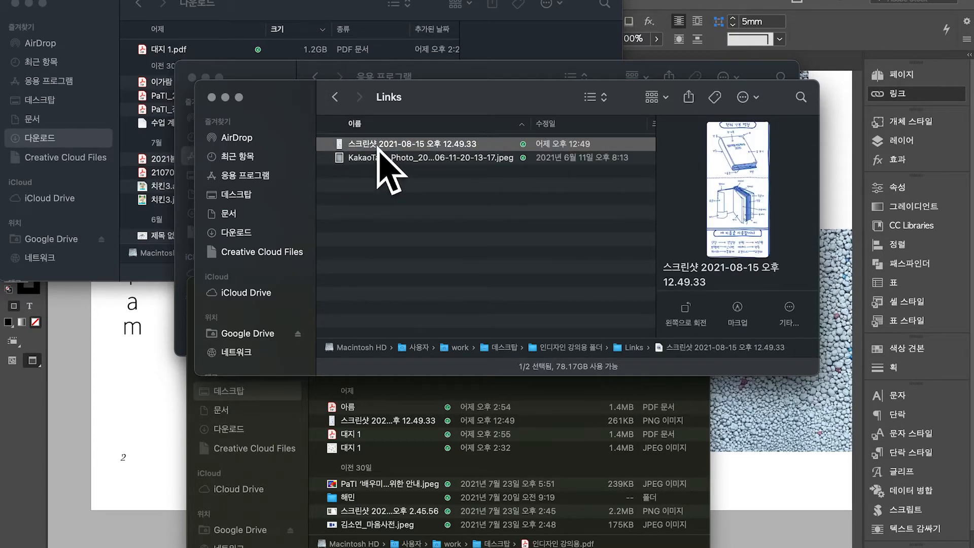
left_click(431, 159)
key("space")
key("space")
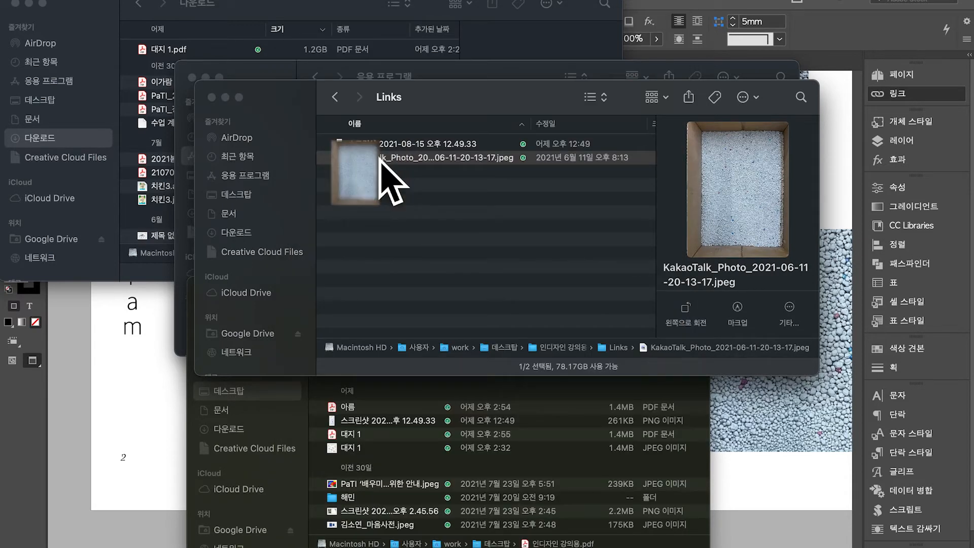
left_click(335, 97)
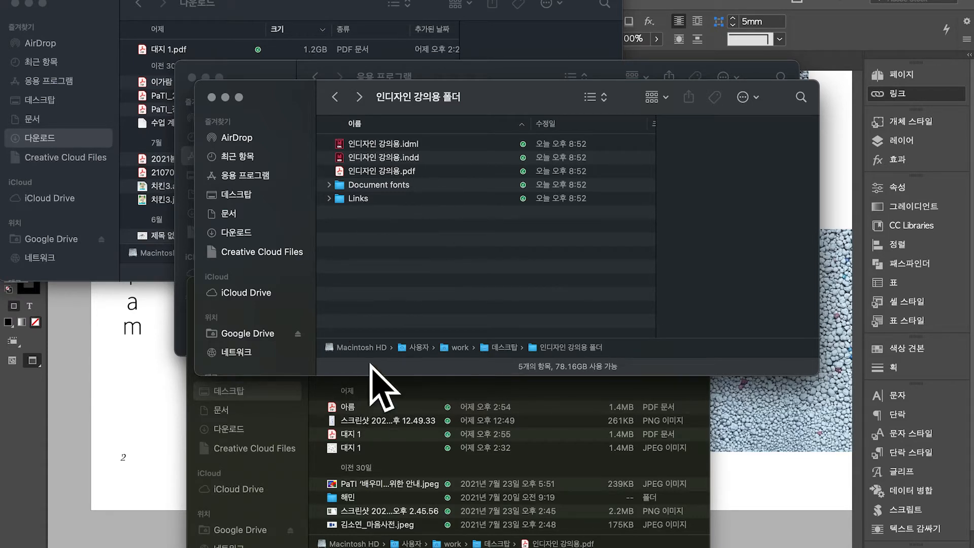
Trash the package folder, 인디자인 강의용.pdf and cmyk/rgb 차이와 맞춰찍기, then return to InDesign
left_click(335, 97)
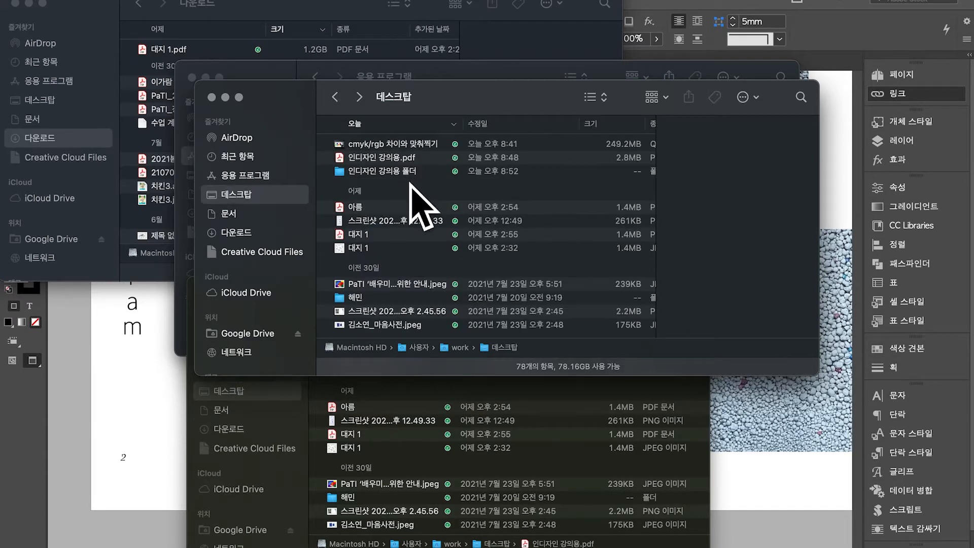
left_click(409, 173)
left_click(411, 159, "shift")
left_click(411, 146, "shift")
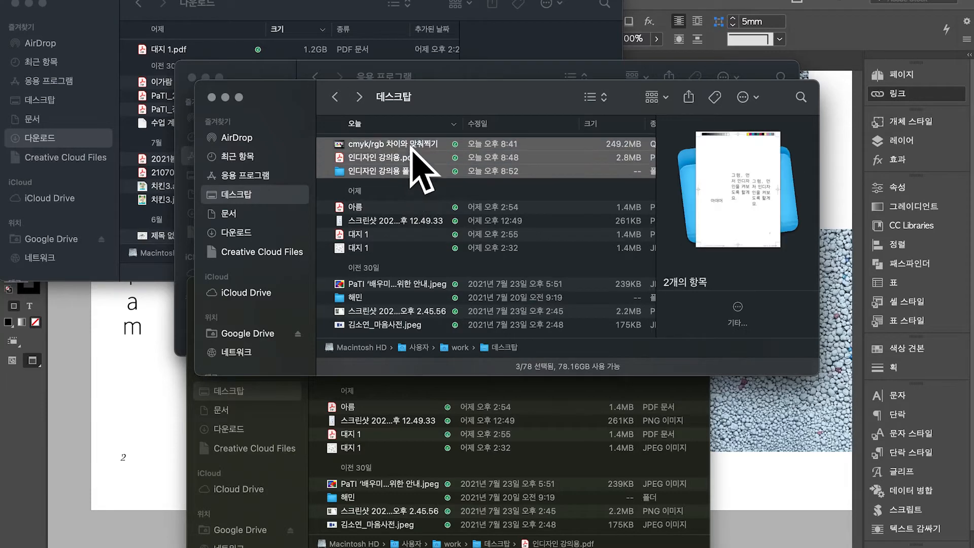
key("super+BackSpace")
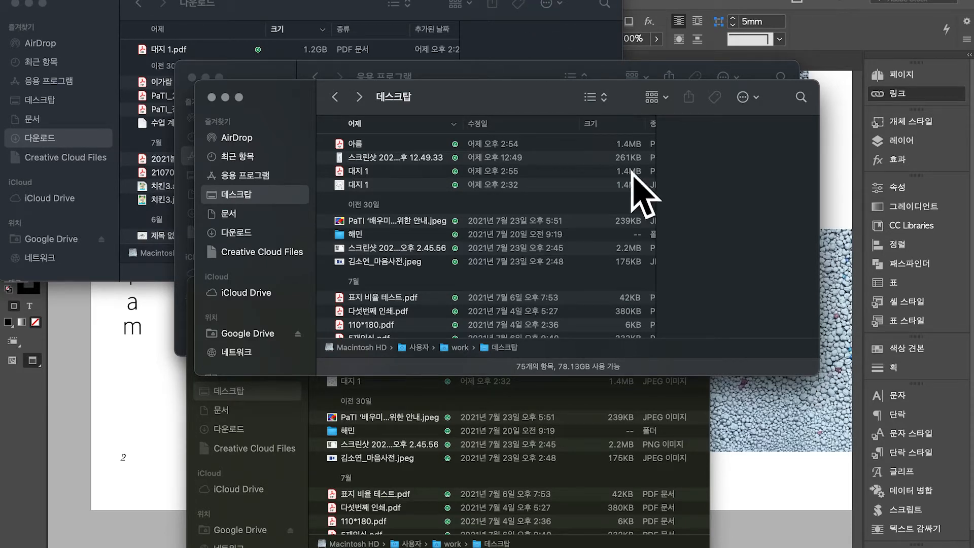
left_click(671, 458)
left_click(783, 454)
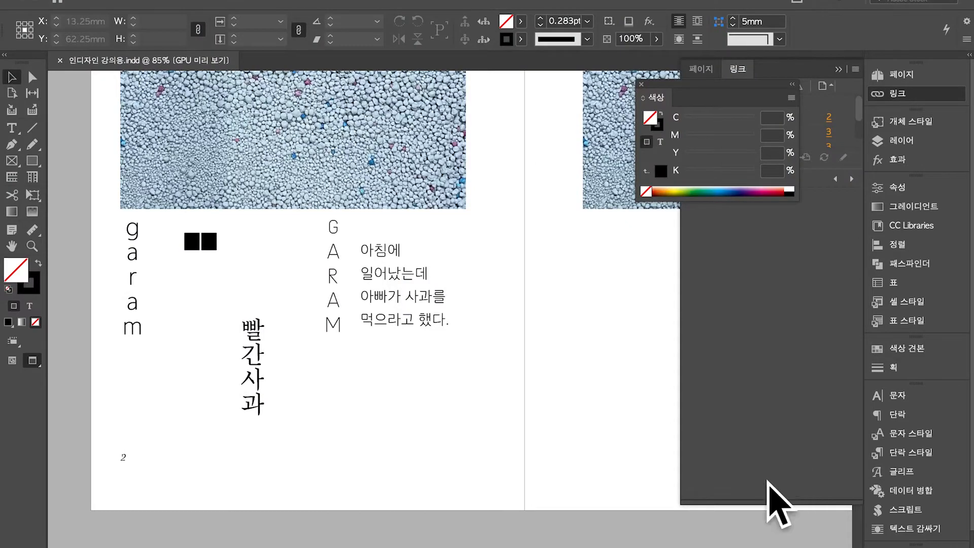
Scroll down to the pages 10–11 spread and switch back to Normal mode with guides visible
scroll(454, 368, "up", 10)
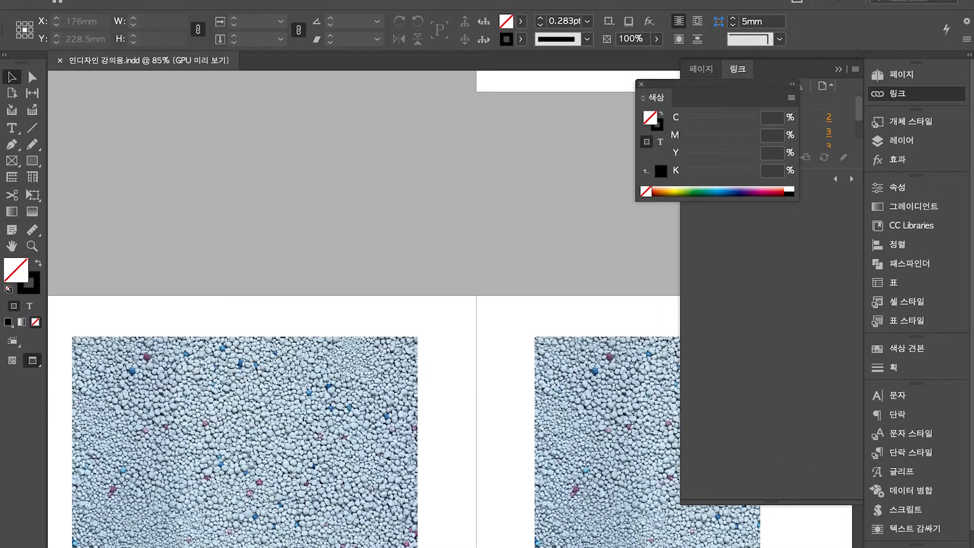
scroll(451, 366, "down", 2)
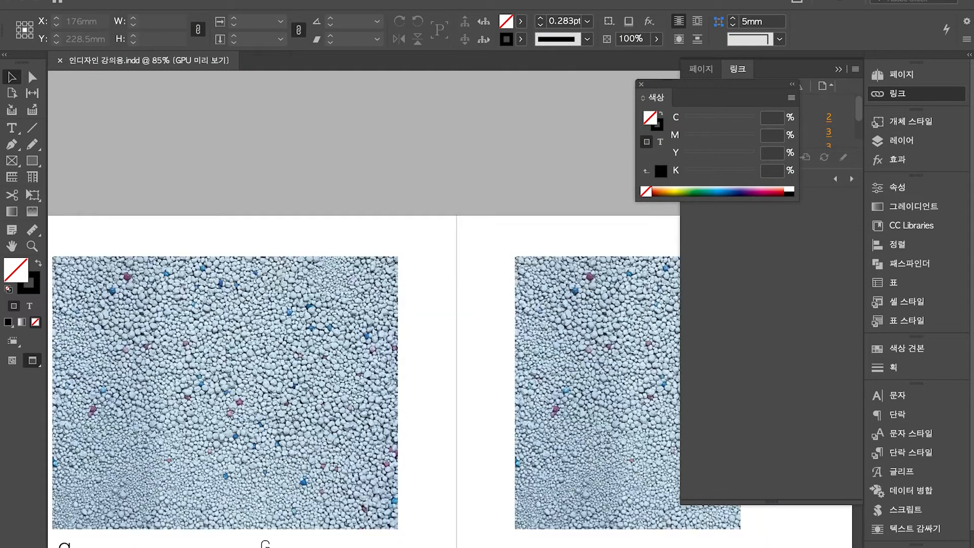
scroll(446, 345, "down", 5)
scroll(452, 365, "down", 10)
scroll(570, 518, "down", 10)
scroll(569, 517, "up", 10)
scroll(570, 517, "down", 10)
key("w")
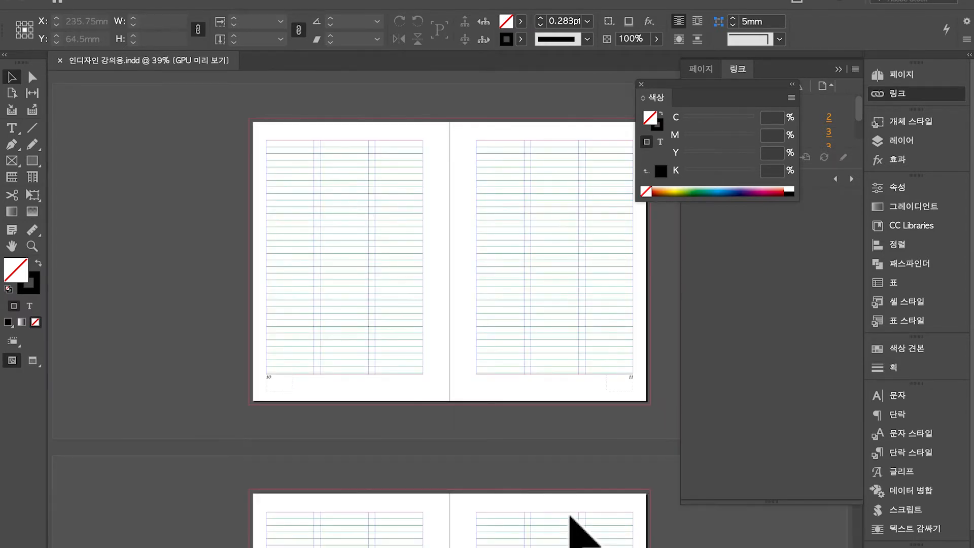
scroll(338, 457, "up", 3)
key("t")
key("v")
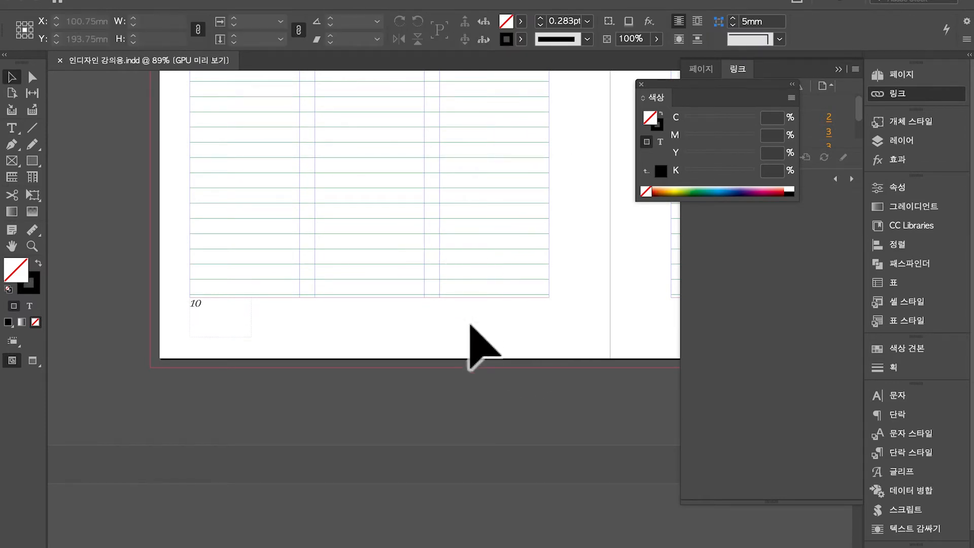
Draw a text frame on page 10 reading '레이저 프린터를 사용' and widen it
key("t")
left_click_drag(220, 143, 460, 197)
type("레이저 프린터")
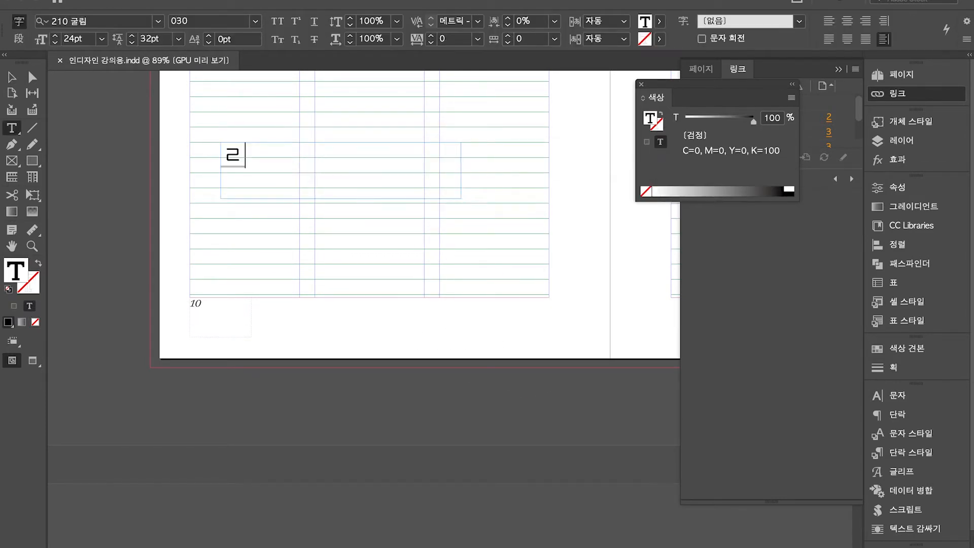
type("를 ")
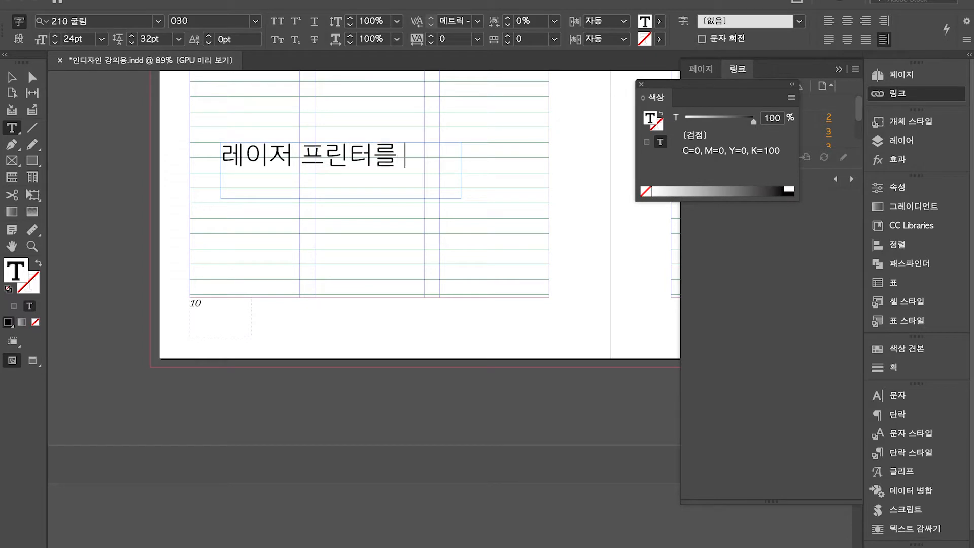
type("사용")
left_click(489, 258, "super")
key("v")
left_click(441, 187)
scroll(439, 187, "right", 4)
scroll(439, 187, "up", 2)
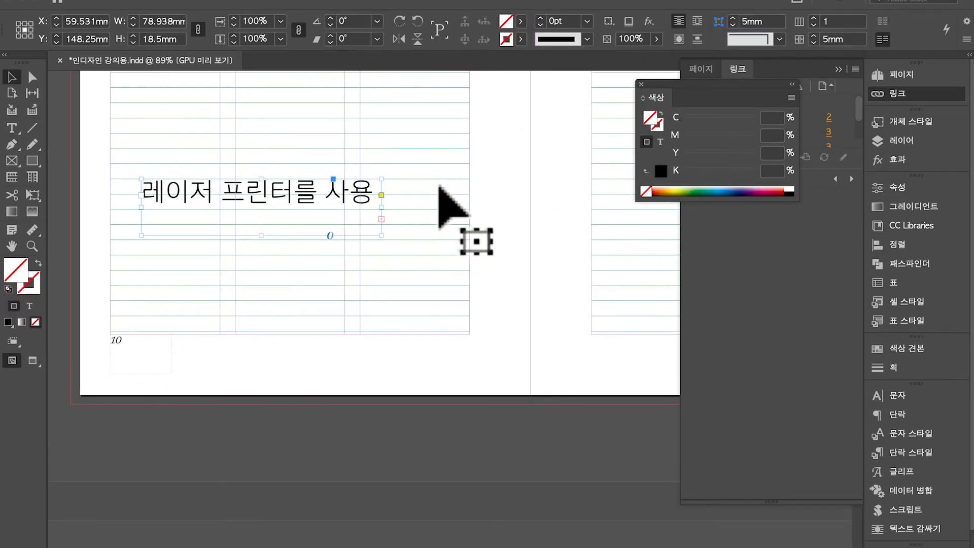
left_click_drag(404, 256, 700, 327)
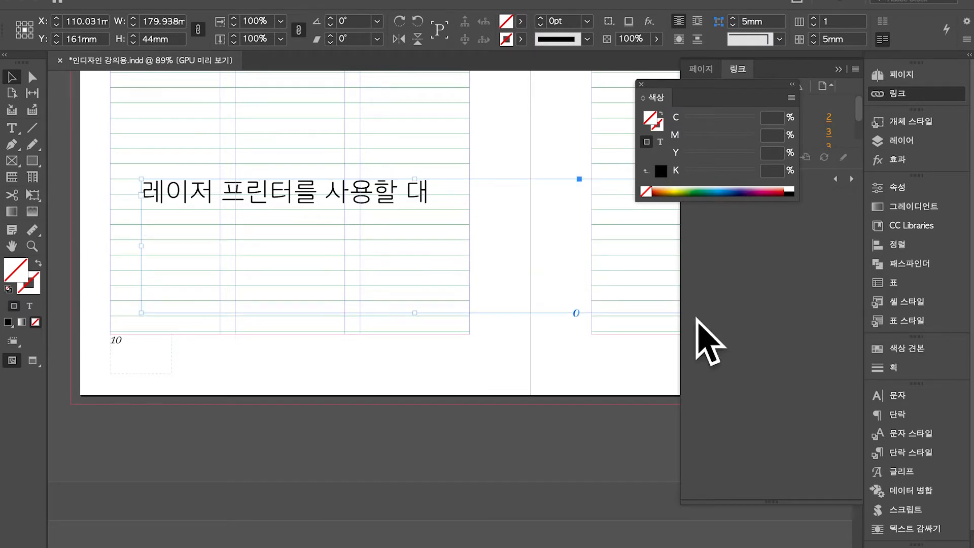
Fix the mistyped last syllable of the first phrase to end in '때'
double_click(472, 232)
key("BackSpace")
key("BackSpace")
type("ㅎㅎ")
key("BackSpace")
key("BackSpace")
type("때")
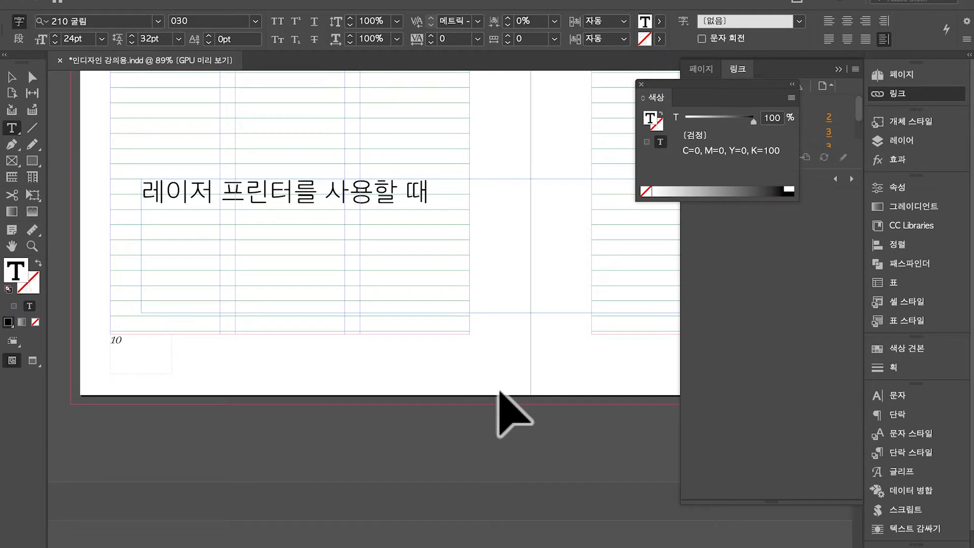
key("Escape")
key("w")
Continue the note about LG or Samsung laptops and setting 100% scale, then start a new line
double_click(472, 232)
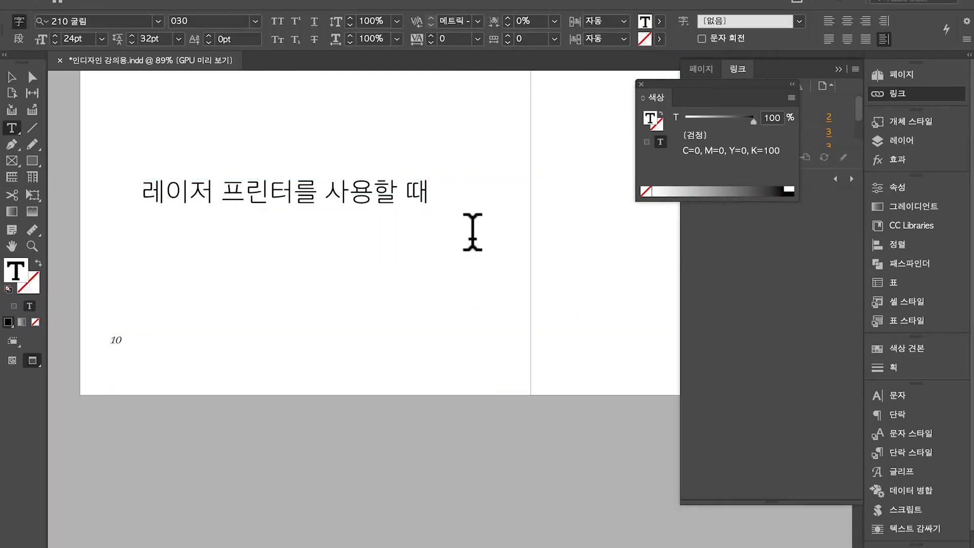
type("엘")
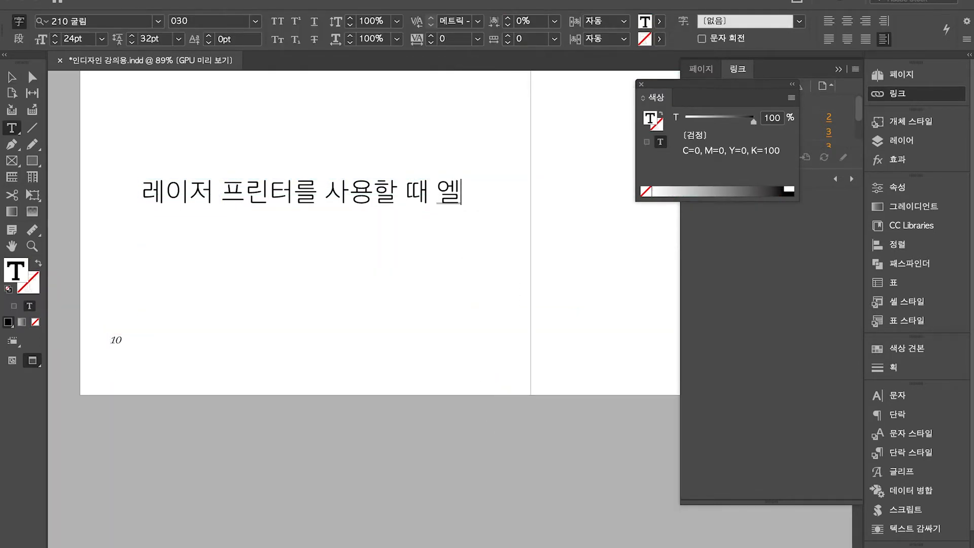
type("지나 삼성 노트북 가")
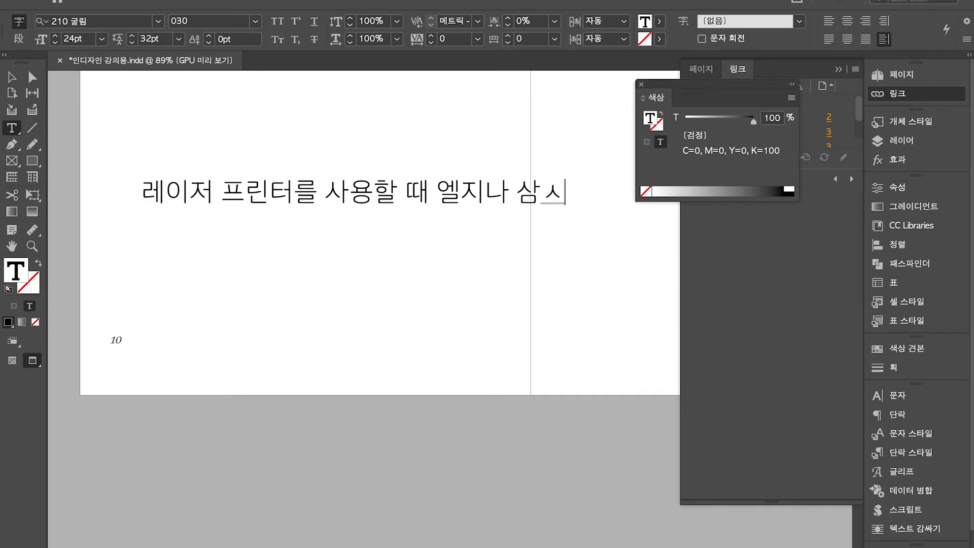
type("ㅌ은 ㅁ경우에는")
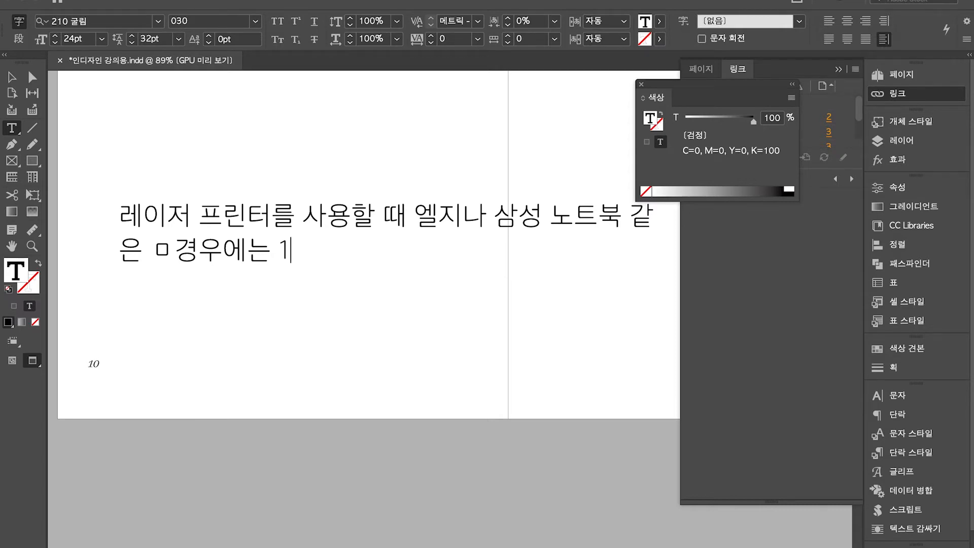
type(" 100% 빙ㄹ")
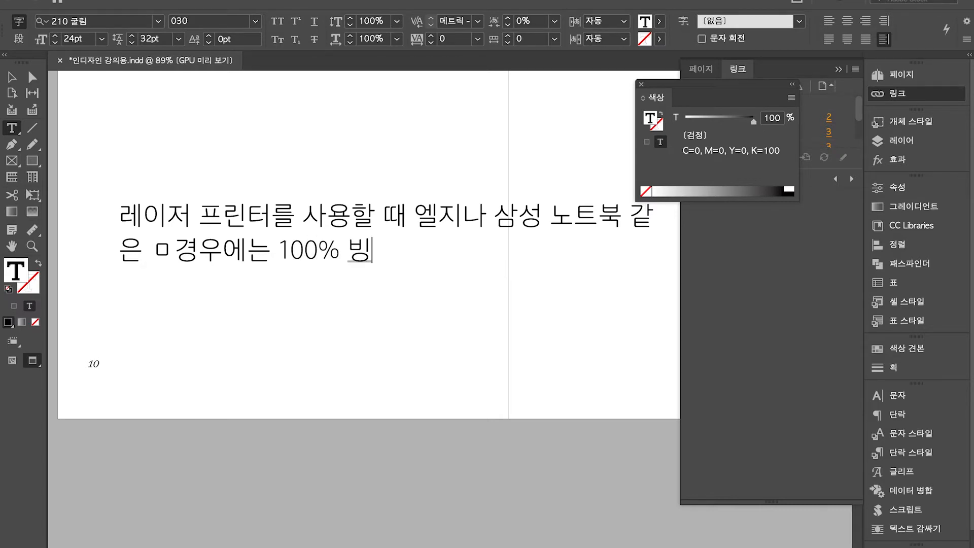
key("BackSpace")
key("BackSpace")
type("ㅣ율 ㄹ")
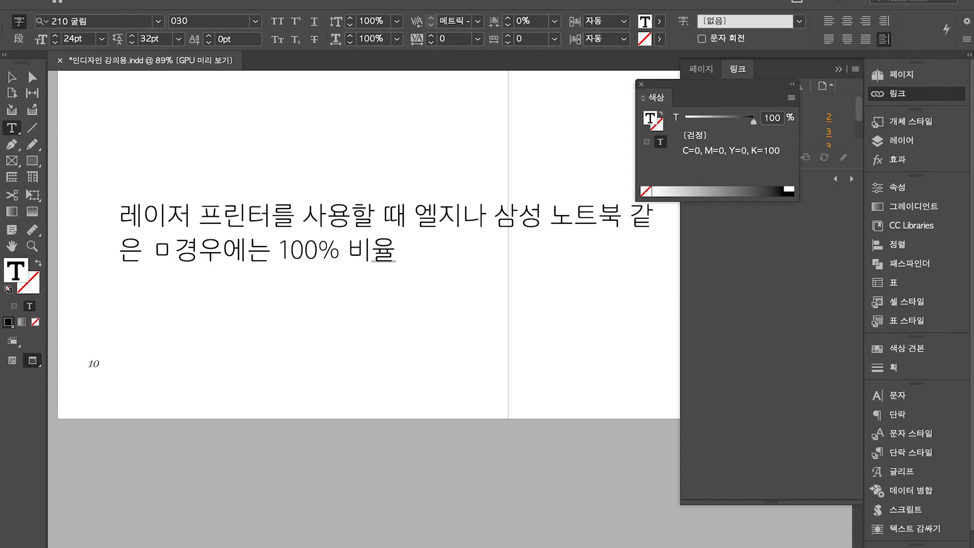
type("을 설정해놓")
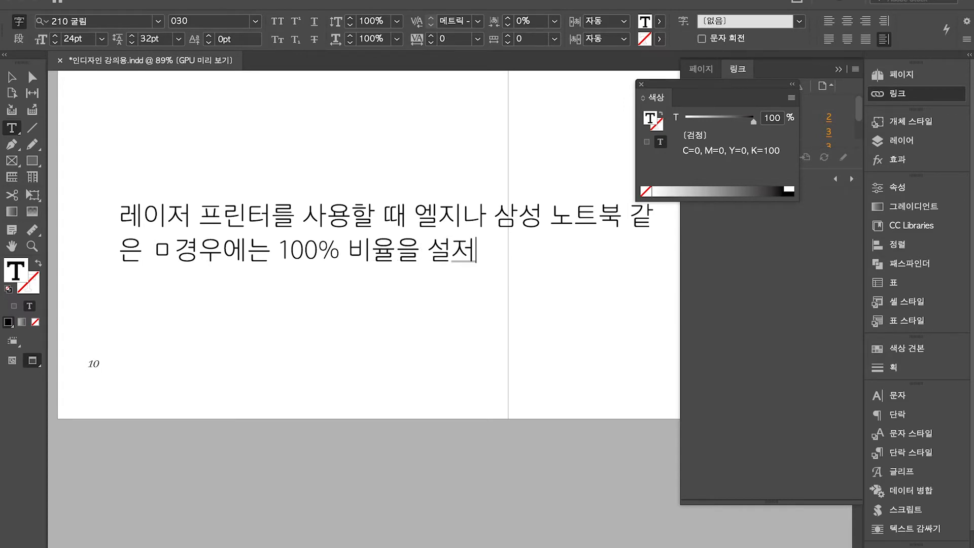
type("으면 100%")
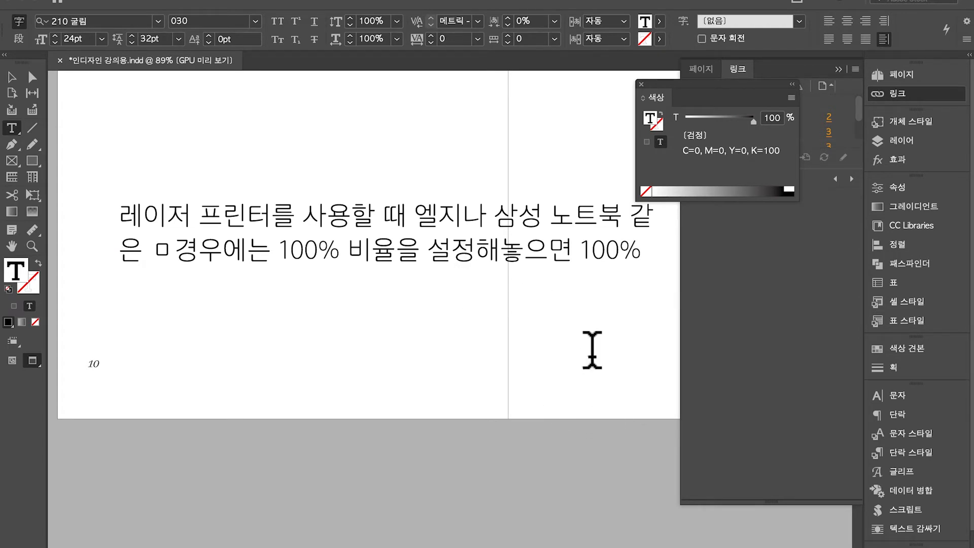
scroll(652, 294, "right", 1)
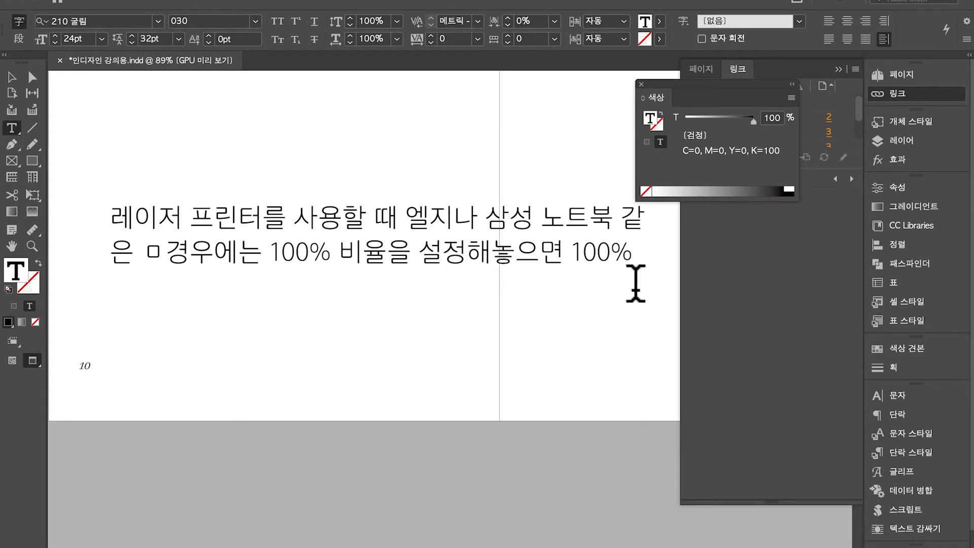
key("BackSpace")
key("Return")
Add that MacBooks somehow print at about 95% scale, ending '그래서 가능하면'
type("맥주")
key("BackSpace")
key("BackSpace")
type("북은 뭐가")
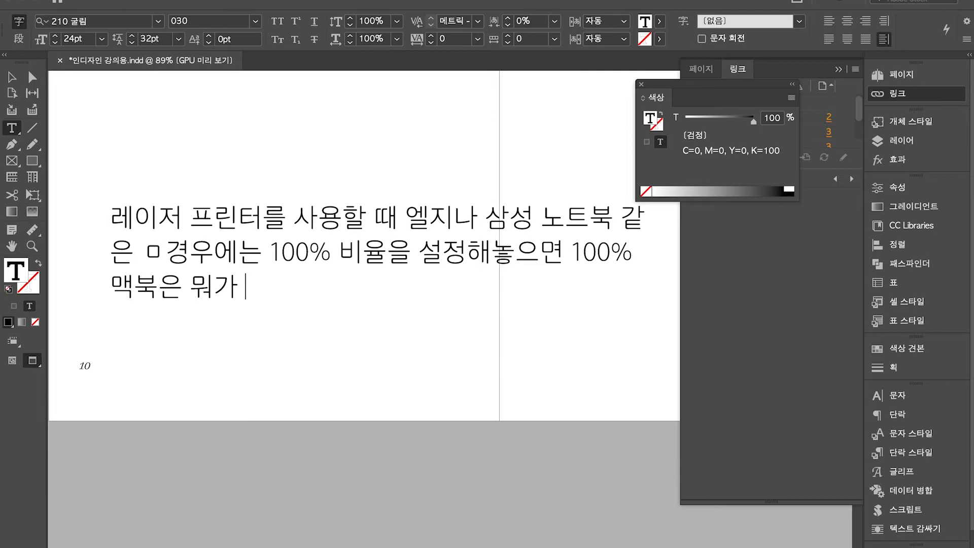
type(" 문제인지 모르게")
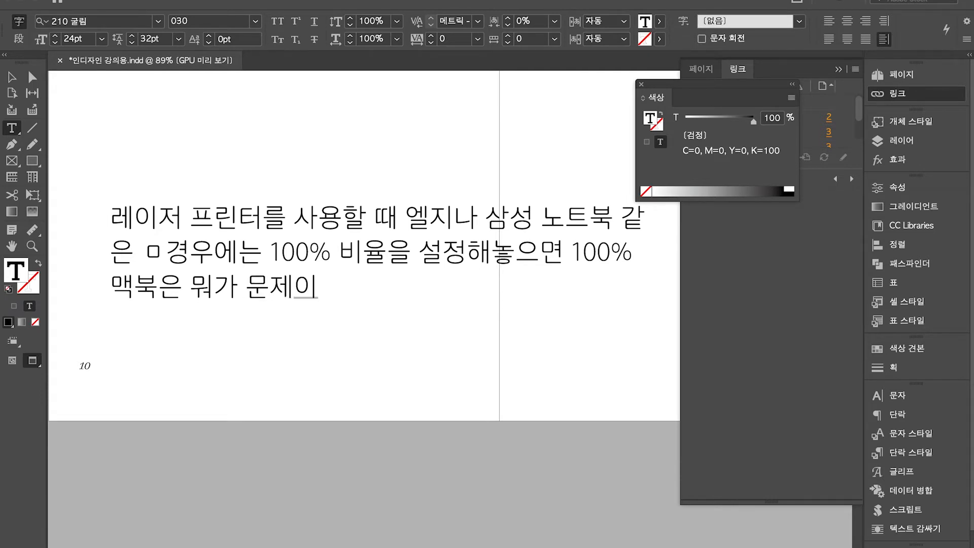
type("는데 ")
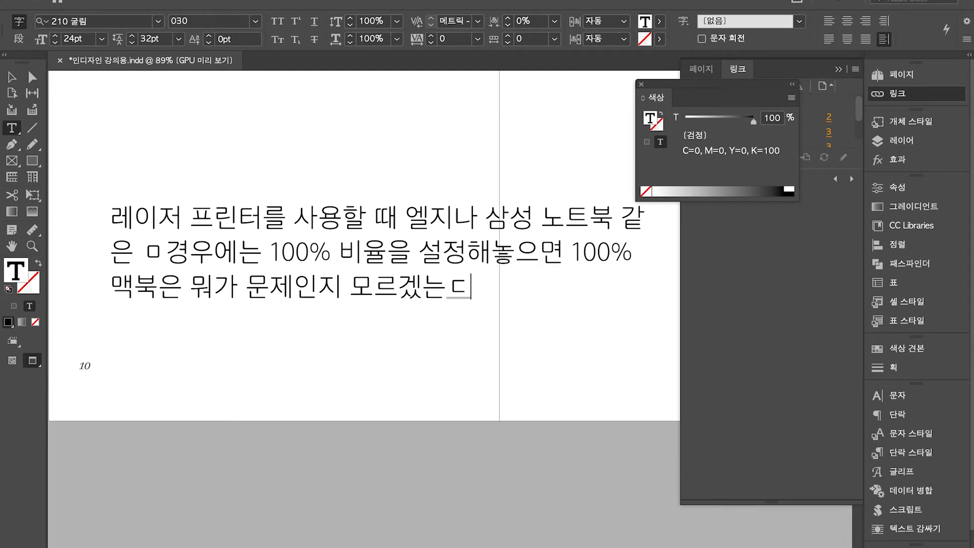
type("한 95%")
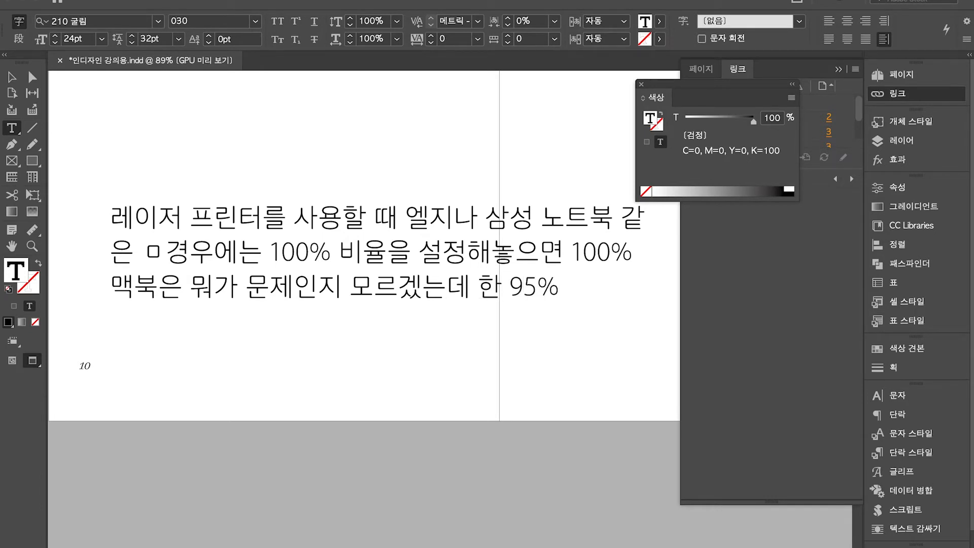
type(" 정도로 작게")
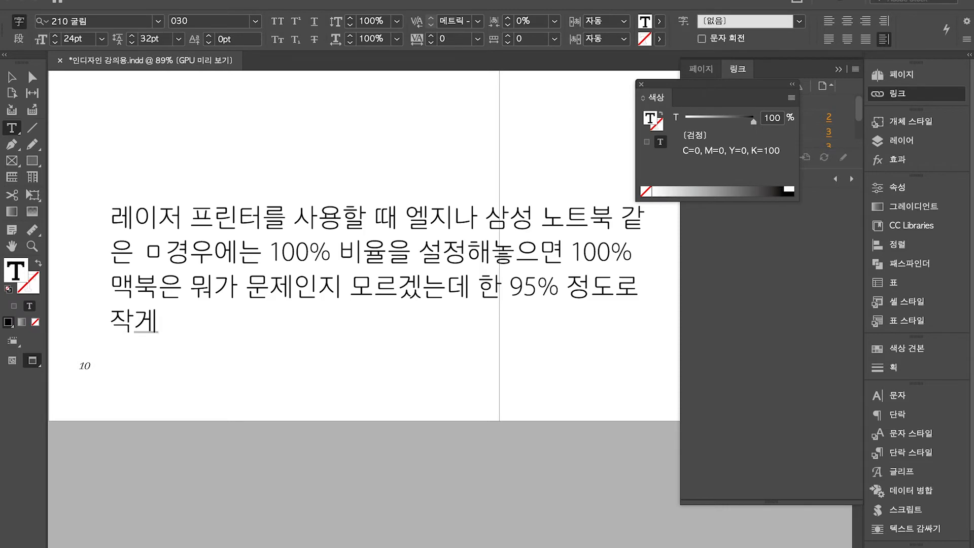
type("나와요...")
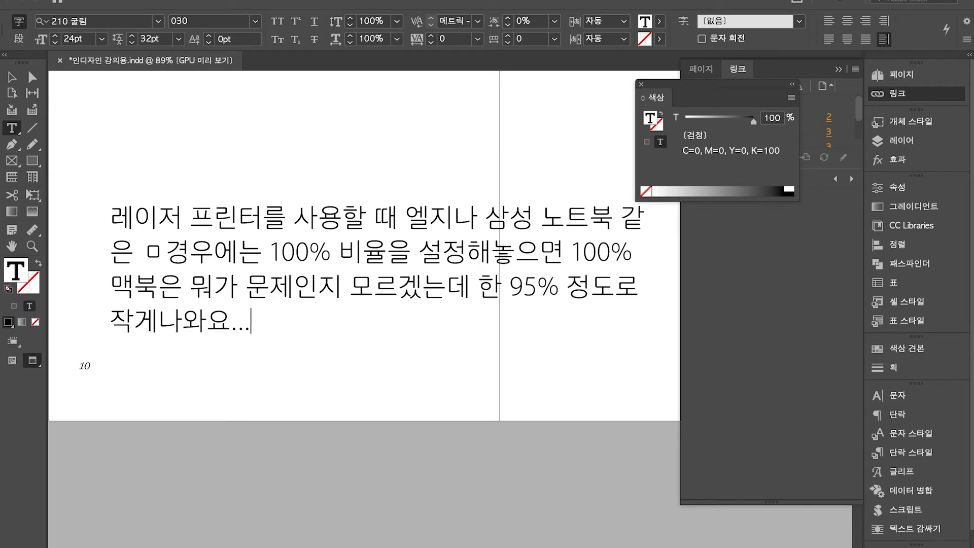
type("참 ")
type("짜증이 나죠")
type(">ㅎ ㅎ")
type("ㅎㅎ 그래서 가")
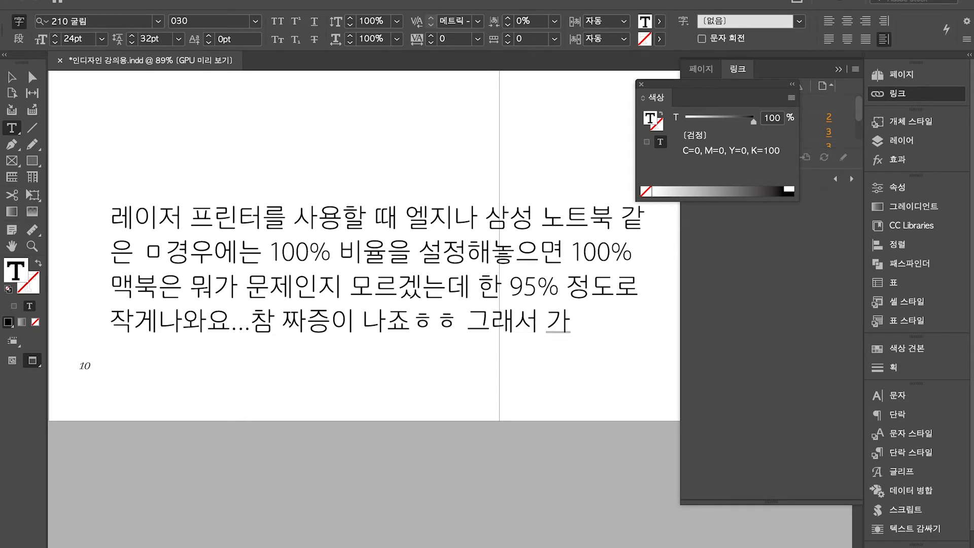
type("능하면")
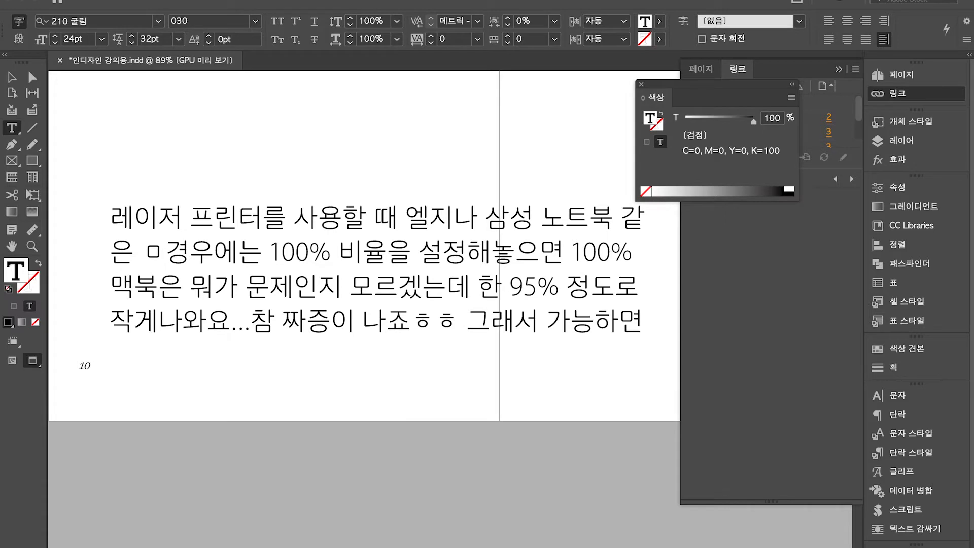
key("Escape")
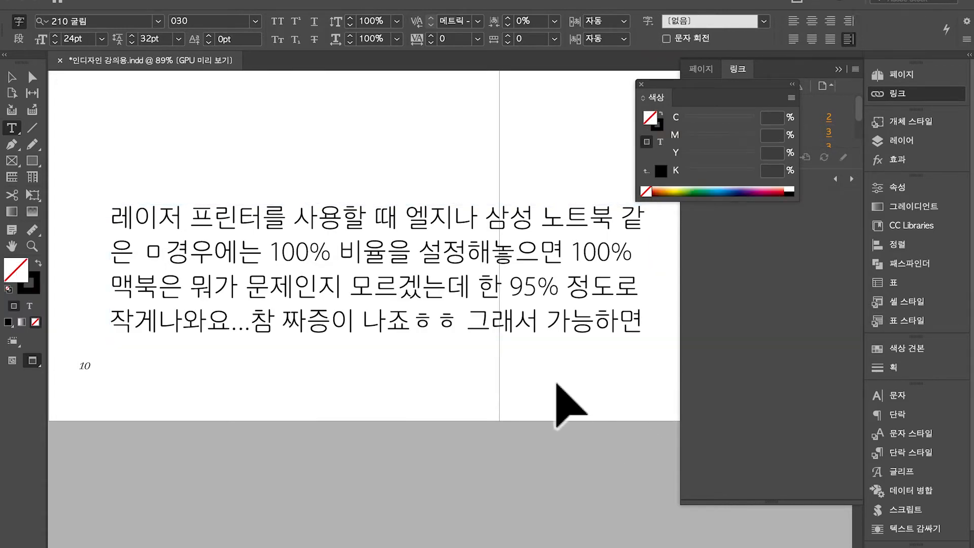
Lengthen the frame and add that plotters print at 100%, ending '플로터로 뽑을 수 있어요. 양면'
left_click_drag(383, 338, 384, 435)
double_click(379, 403)
type("빌리거나...")
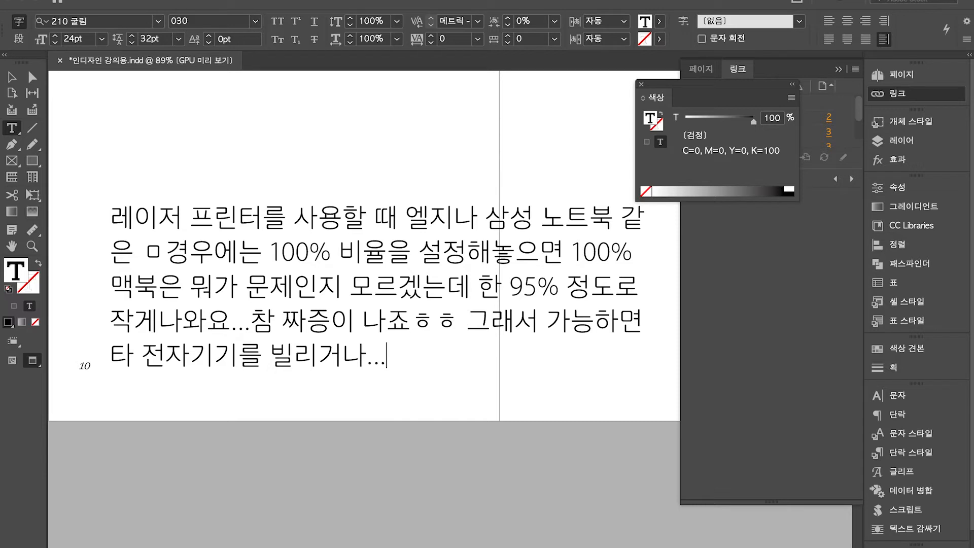
type("플로터는")
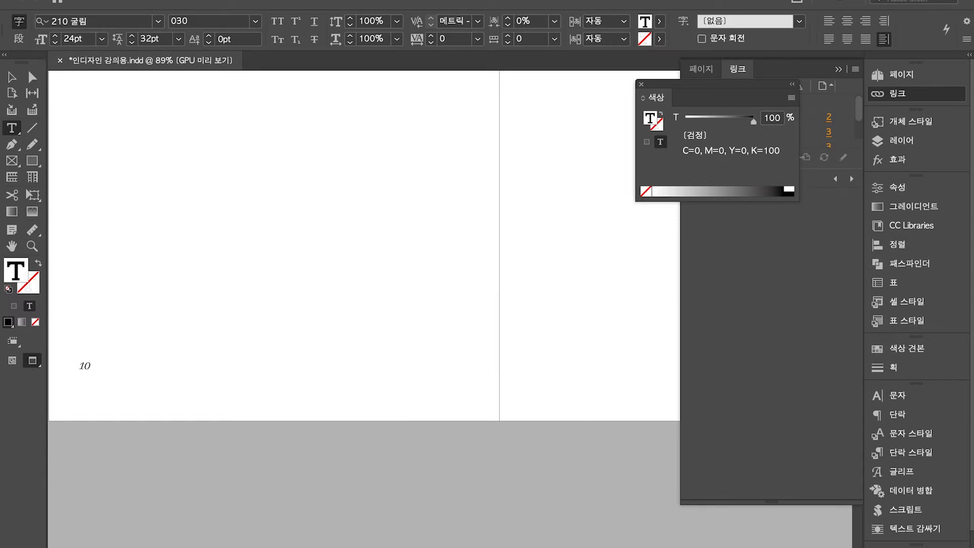
type(" 100% 비율로 ")
type("인쇄가")
type(" ㄴㄱ")
type("가능하니")
type(", 플로터로 삐")
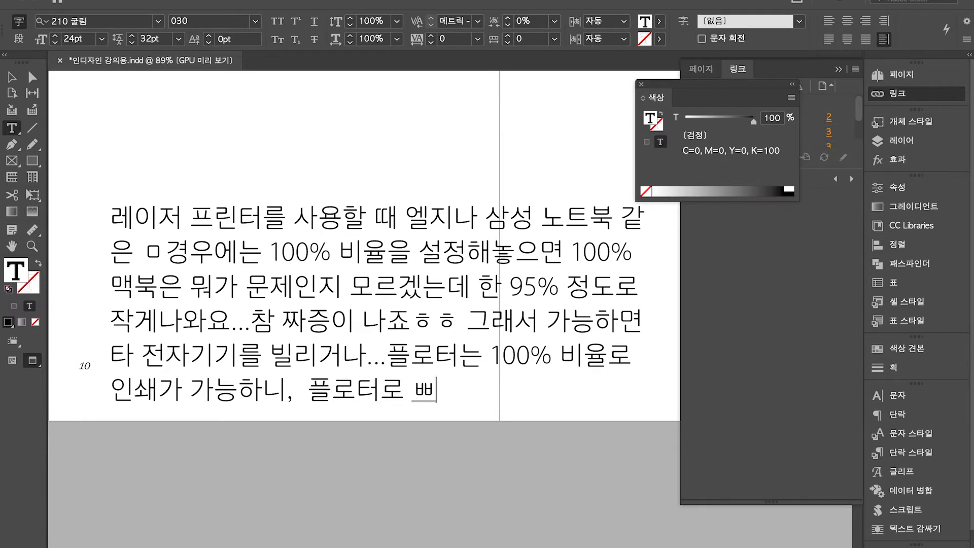
key("BackSpace")
type("뽑을 ㅜㅅ 이")
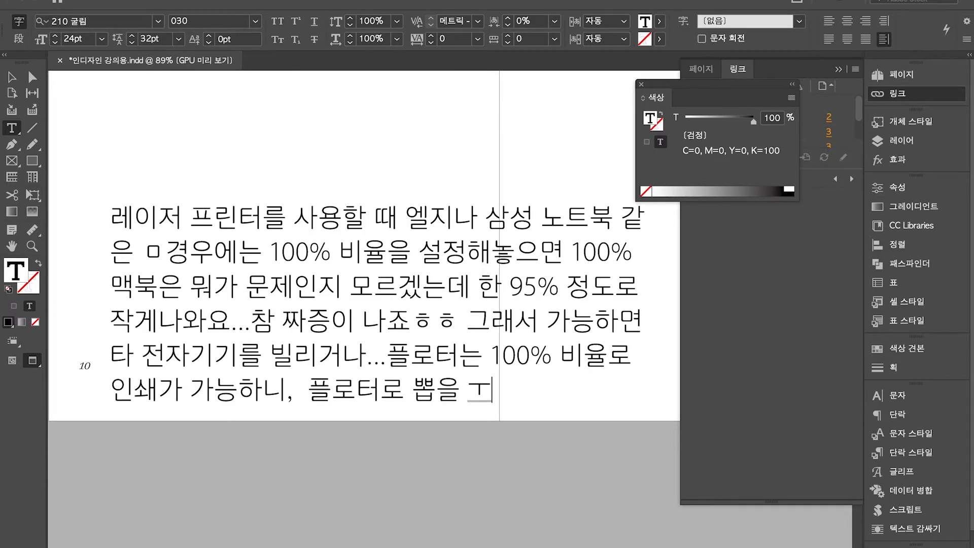
key("BackSpace")
key("BackSpace")
type("수 있어요. 얭")
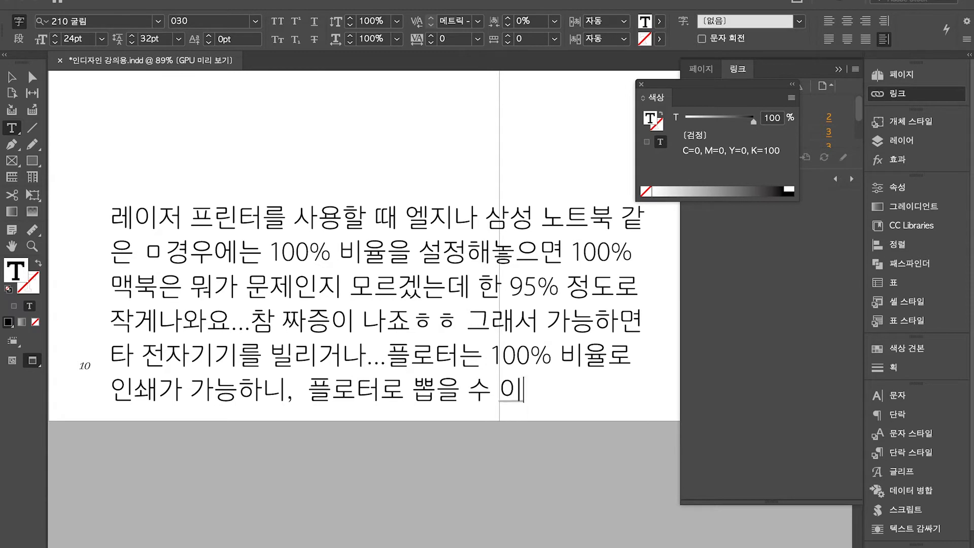
type("면")
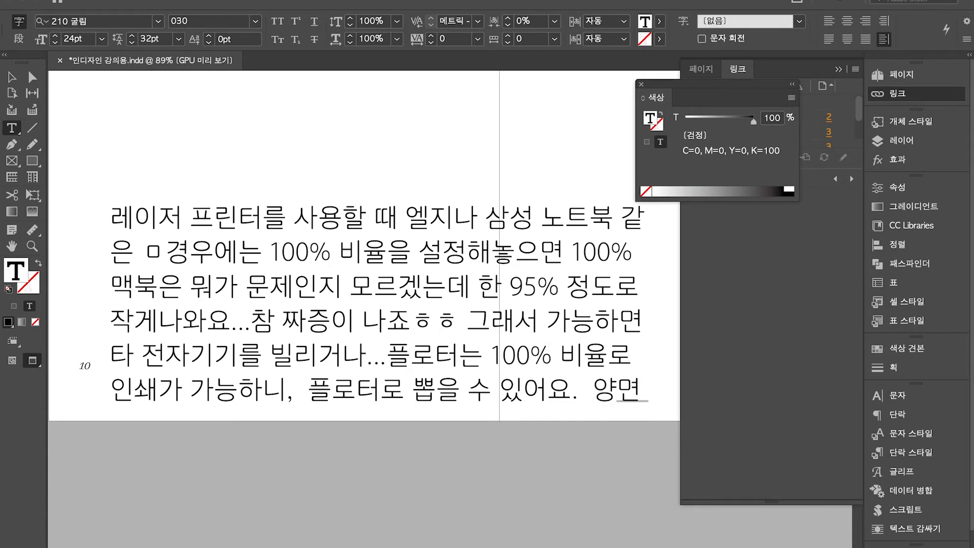
key("Escape")
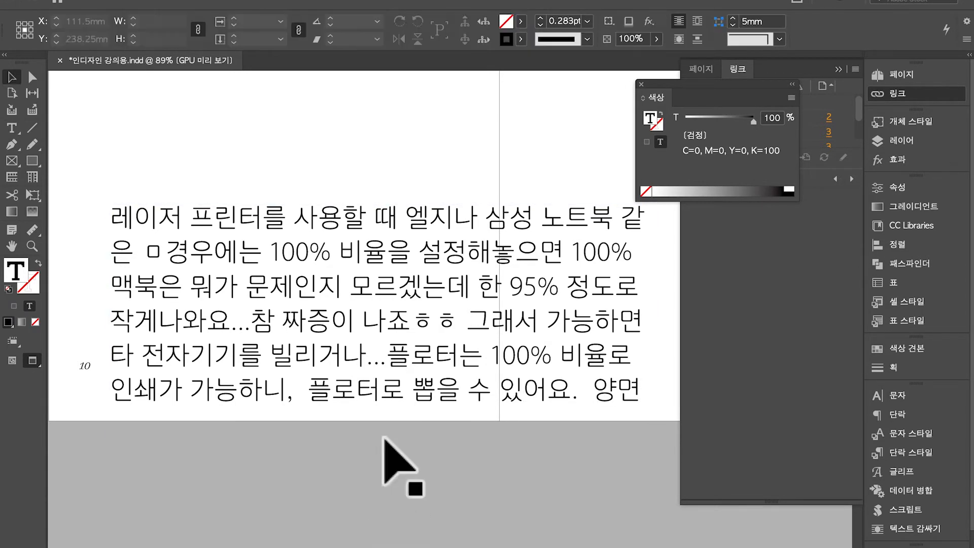
Move the note frame up the page and lengthen it to reveal the hidden text
left_click_drag(385, 348, 381, 182)
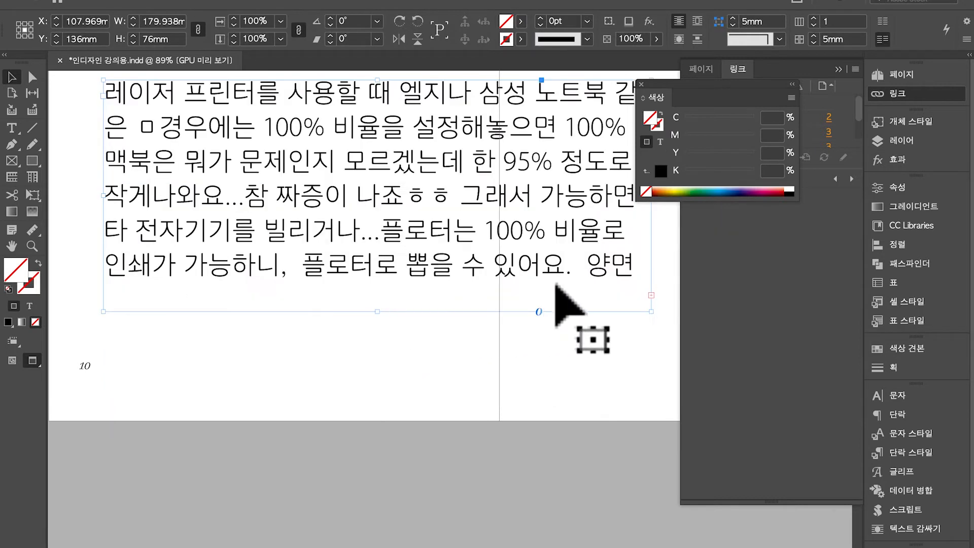
left_click_drag(378, 312, 384, 459)
double_click(629, 278)
left_click(516, 315)
Type the request for MacBook scale-printing tips to a contact e-mail, ending '저도 매우 힘들어요..'
type("쇄가 안")
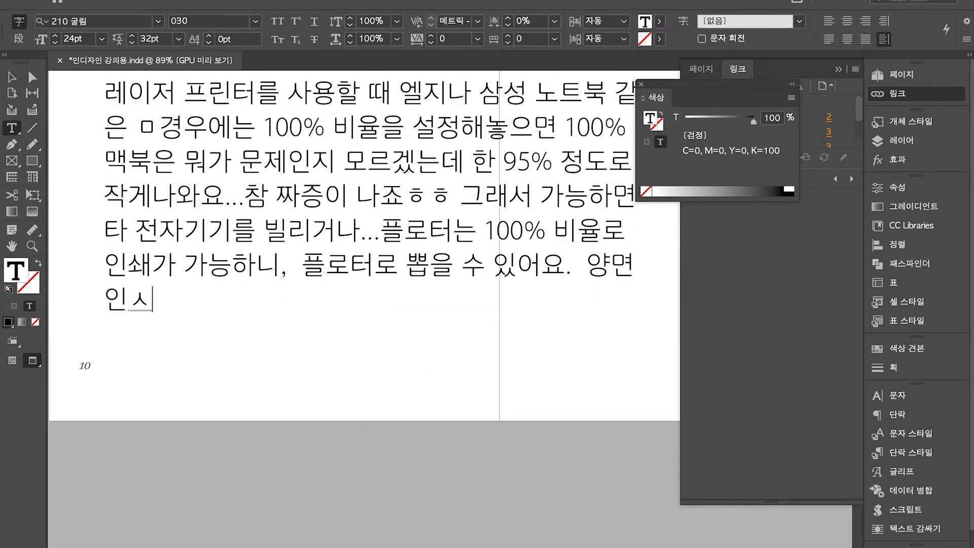
type("닌 경우에는..")
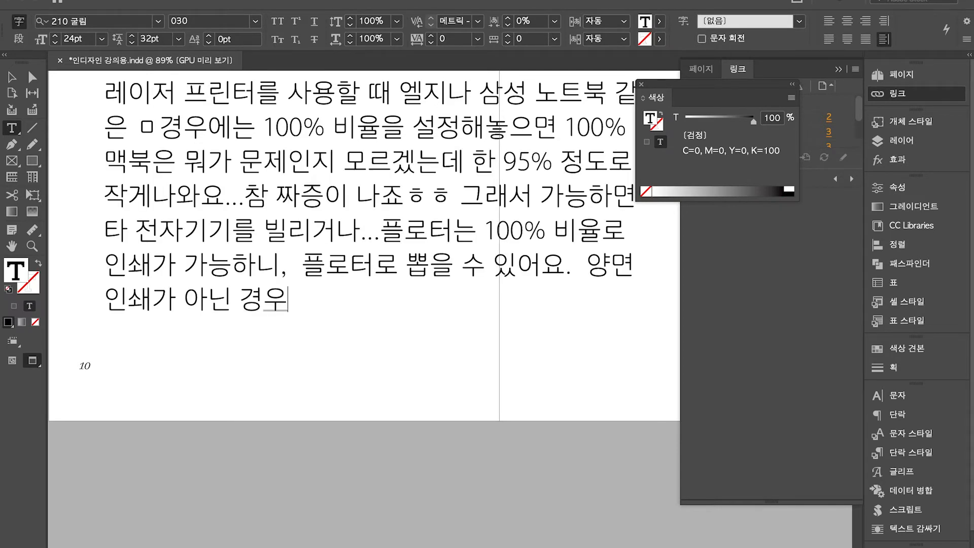
type(" 아")
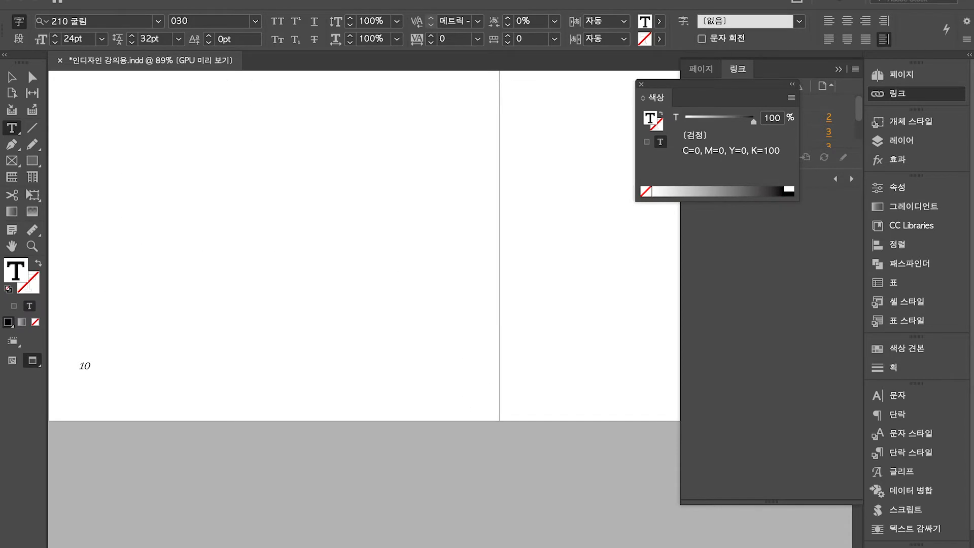
type("니면 맥북으로 ")
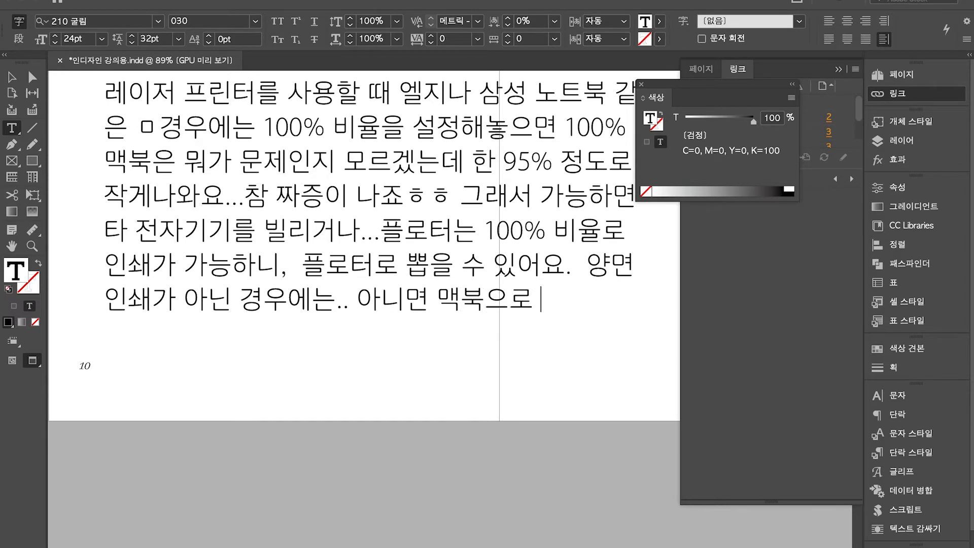
type("비율을 맞춰서 인소")
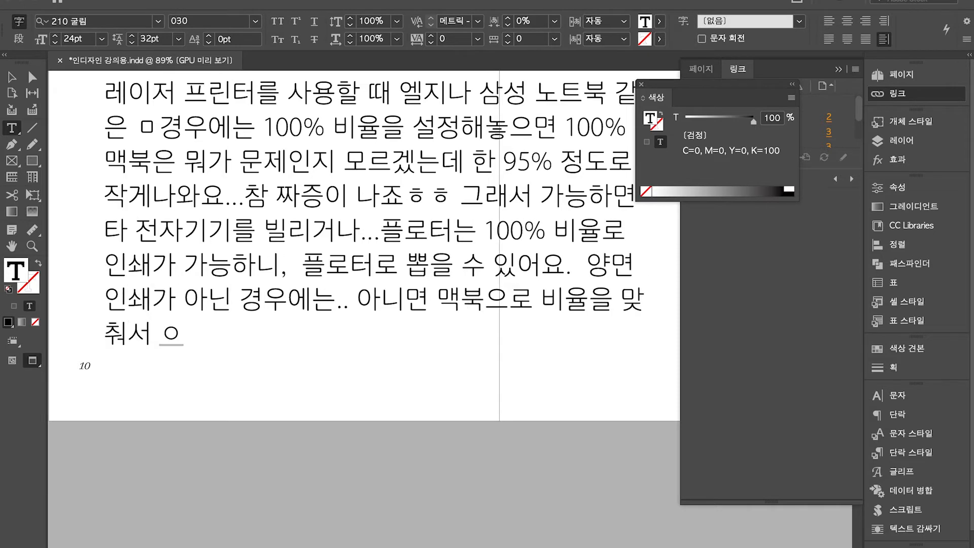
type("쇄 하는 법")
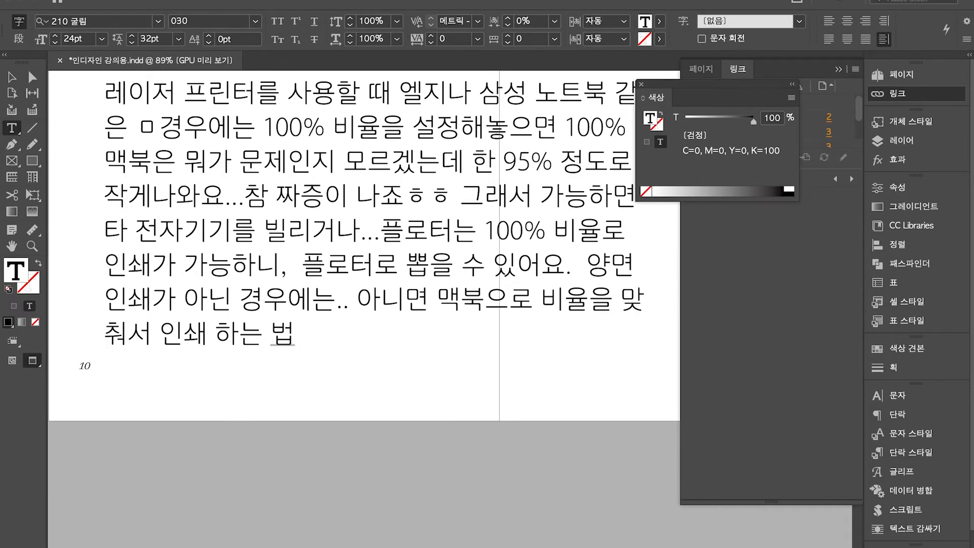
type("을 알고 있는 뷔")
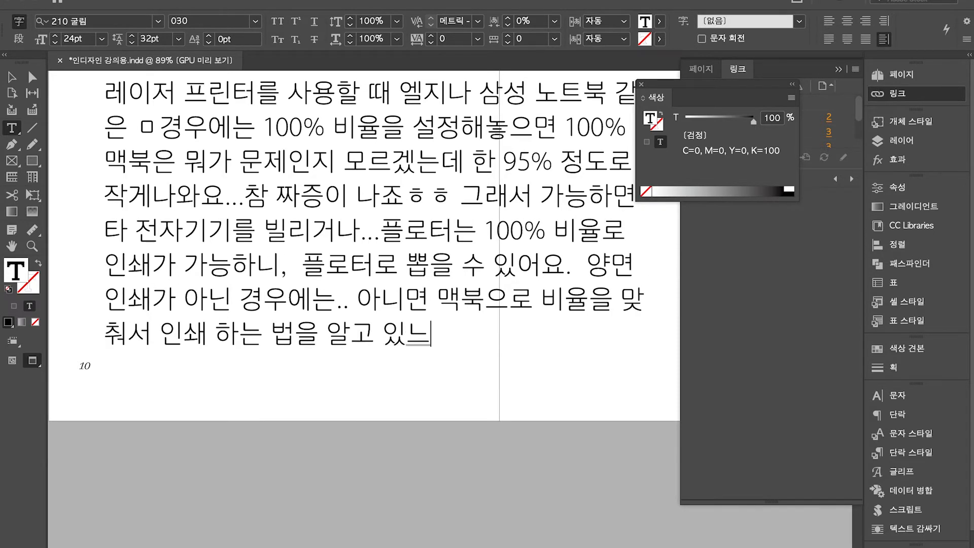
type("분은")
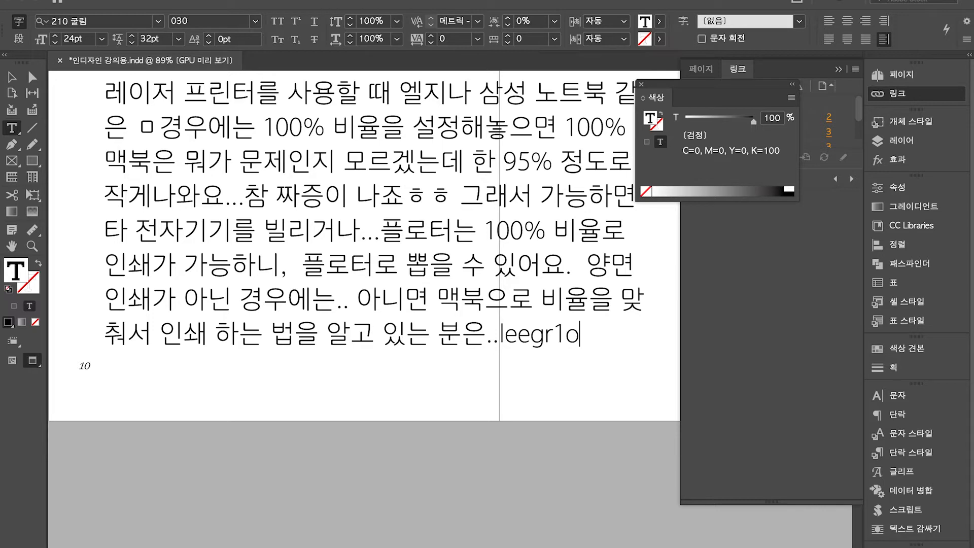
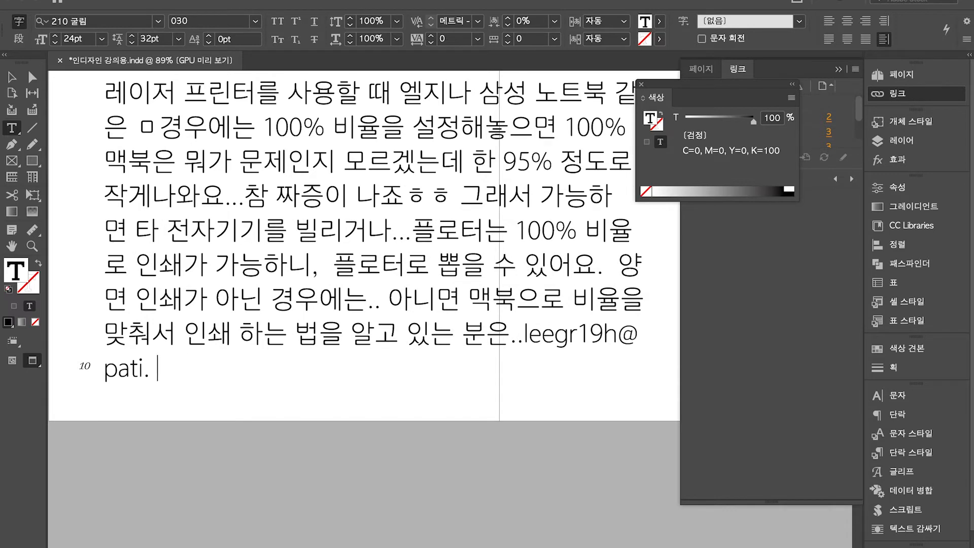
type("로 알려주")
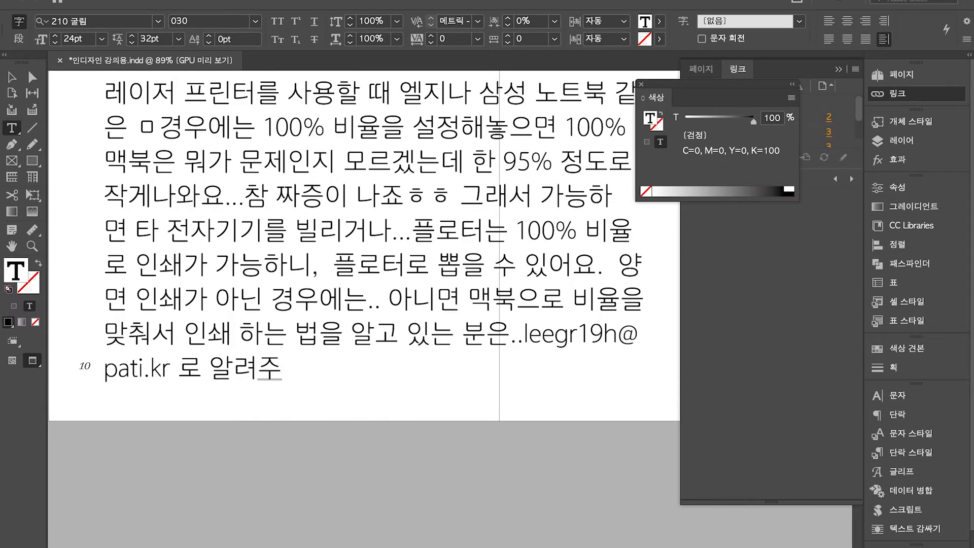
type("세요..")
type(" 저도 매우")
type(" 힘들")
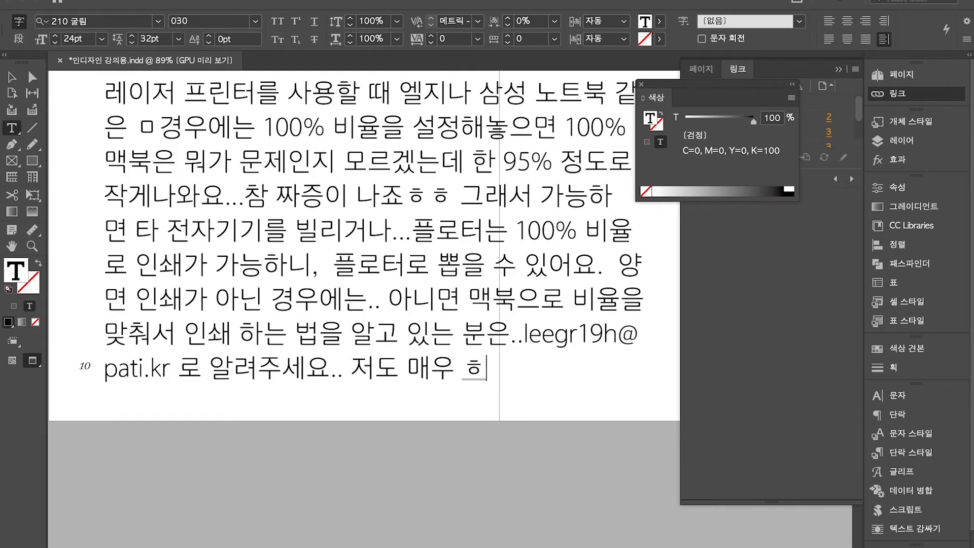
type("어요..")
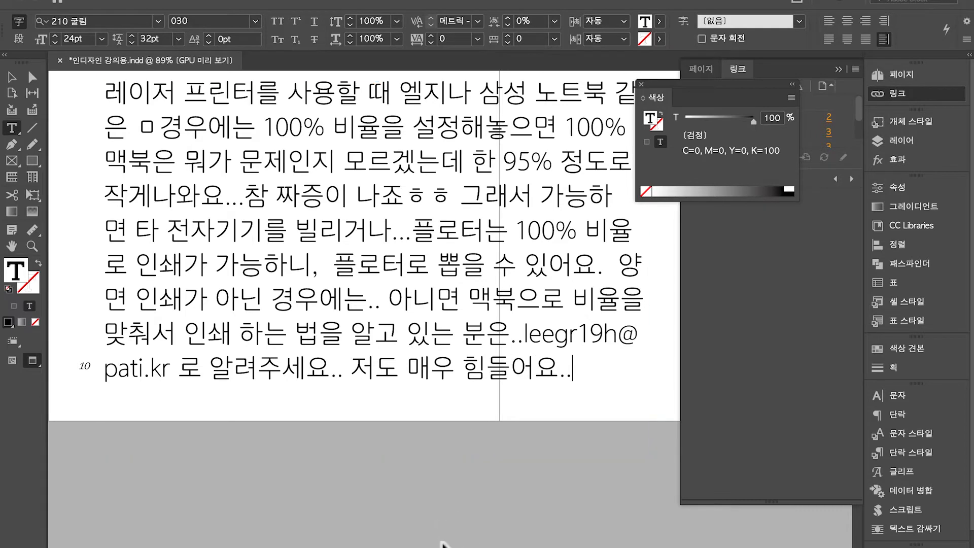
key("Escape")
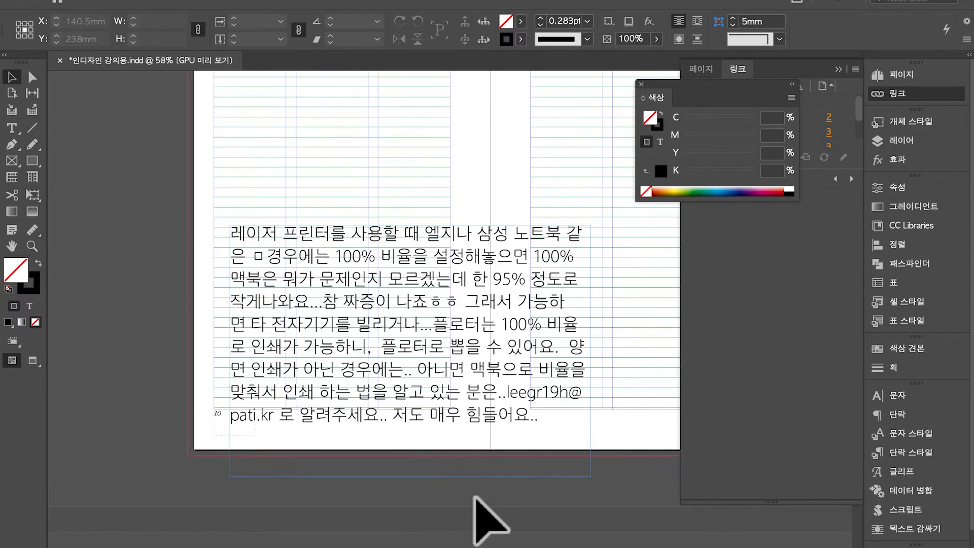
Move the note frame up to the top of page 10
left_click_drag(500, 385, 480, 272)
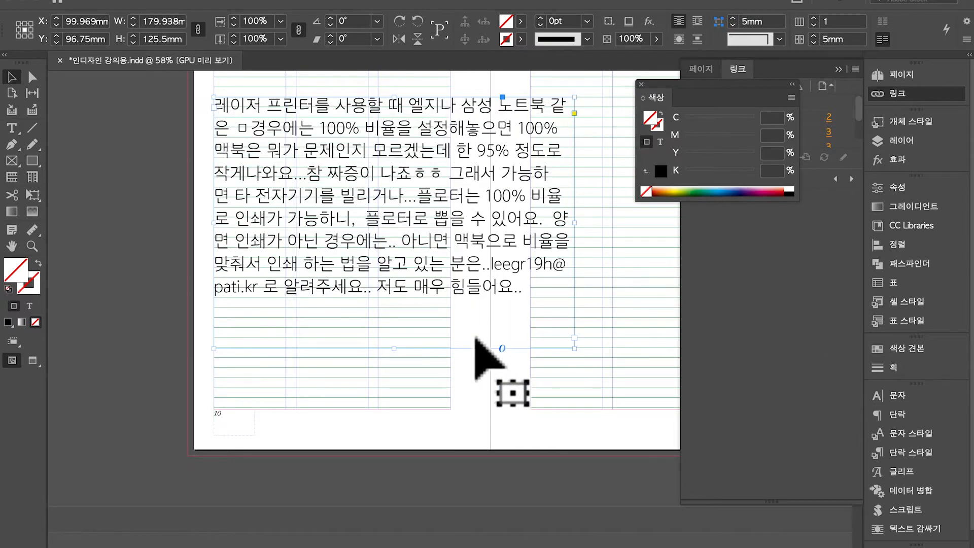
left_click(397, 355)
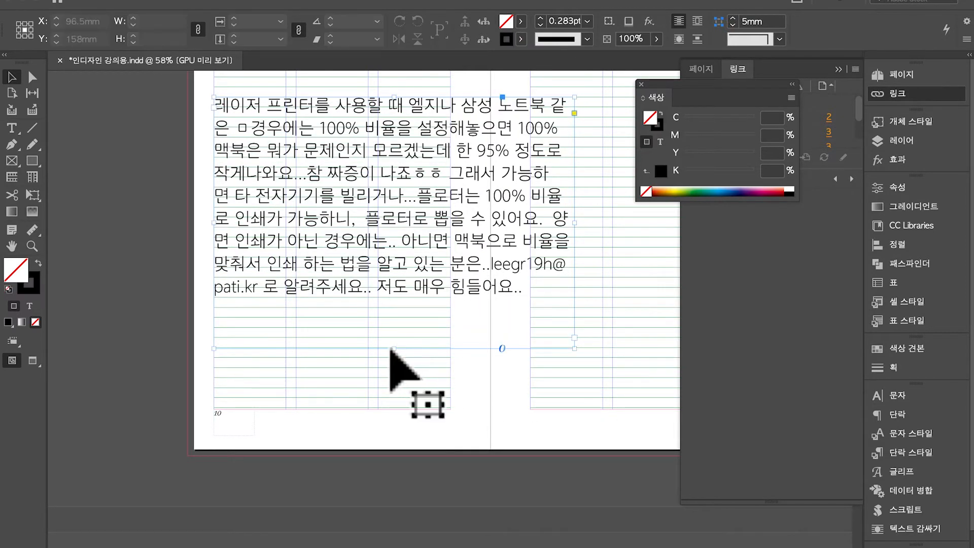
left_click(392, 348)
left_click_drag(394, 348, 398, 307)
left_click_drag(431, 259, 428, 231)
scroll(472, 233, "up", 3)
scroll(472, 234, "right", 2)
left_click_drag(452, 261, 452, 257)
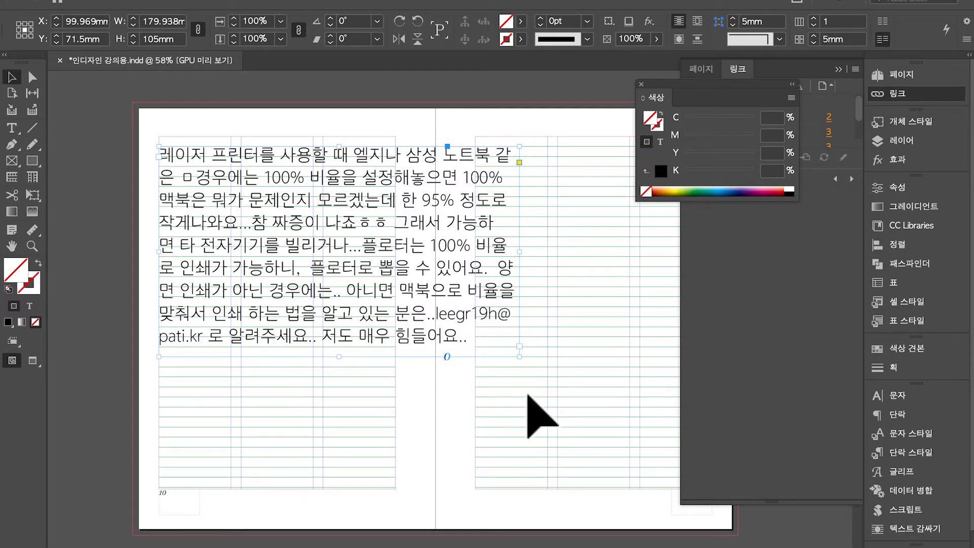
left_click_drag(332, 239, 332, 223)
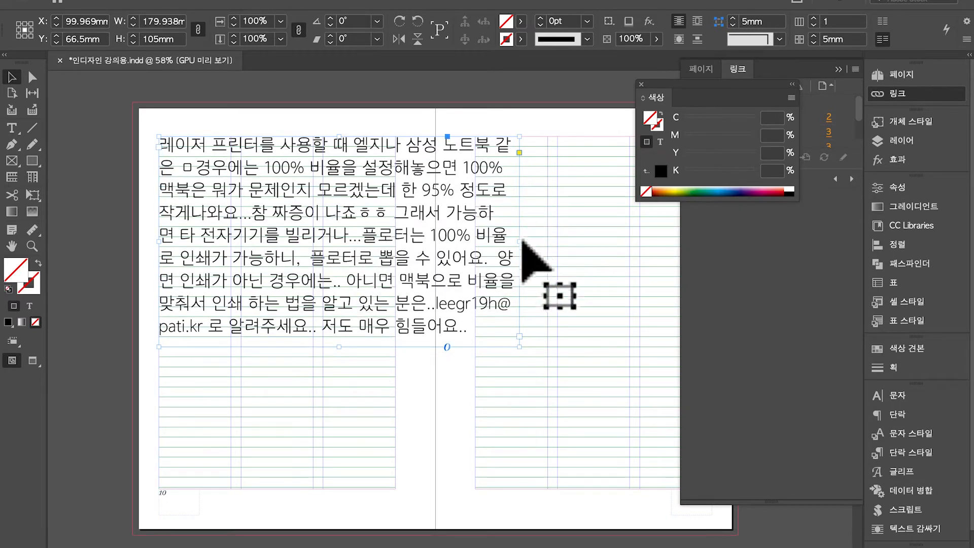
Resize the note frame to 118 mm wide and 160 mm tall so the text re-wraps
left_click_drag(538, 264, 400, 227)
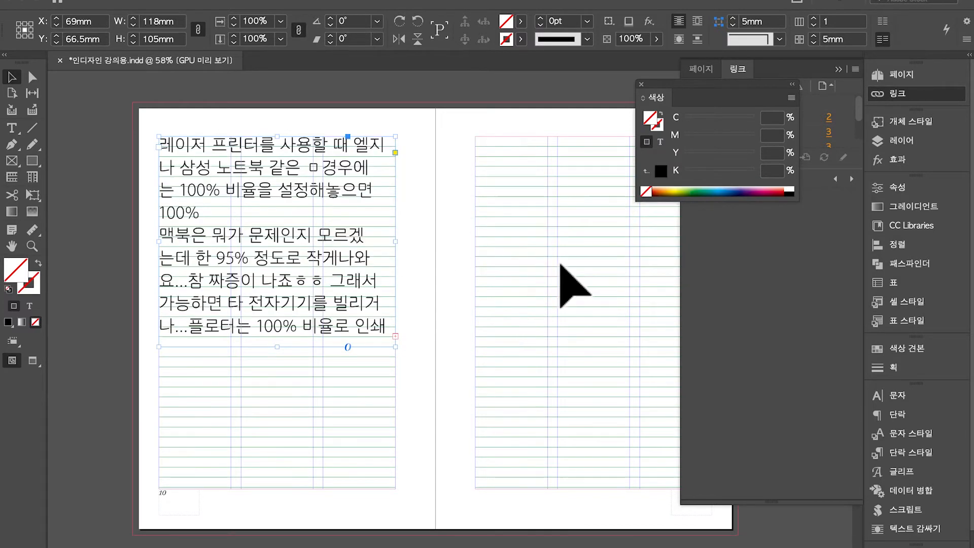
key("super+z")
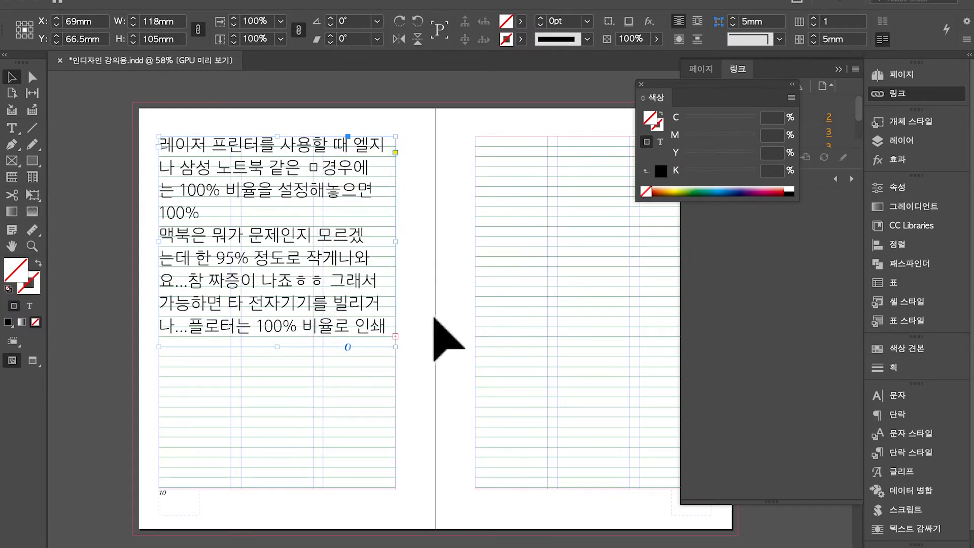
left_click(442, 331)
left_click(298, 325)
left_click_drag(299, 355, 298, 459)
scroll(374, 392, "right", 2)
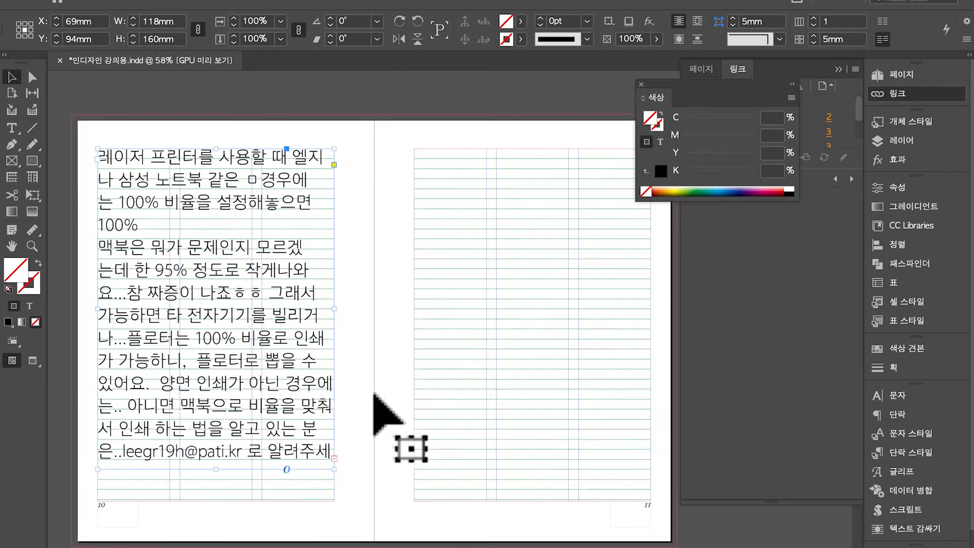
left_click(499, 336)
key("m")
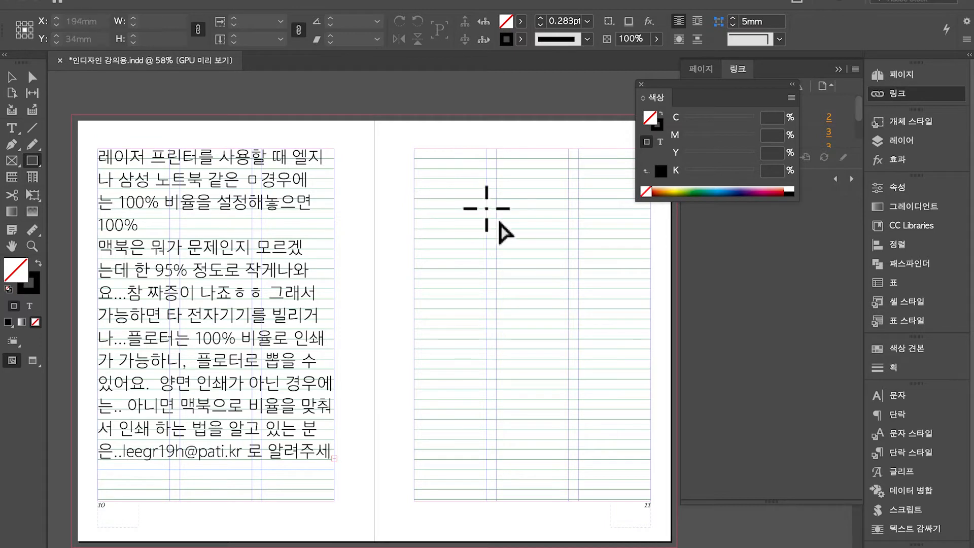
Draw a rectangle frame on page 11 and switch to Preview mode
left_click_drag(440, 167, 610, 413)
key("super+shift+a")
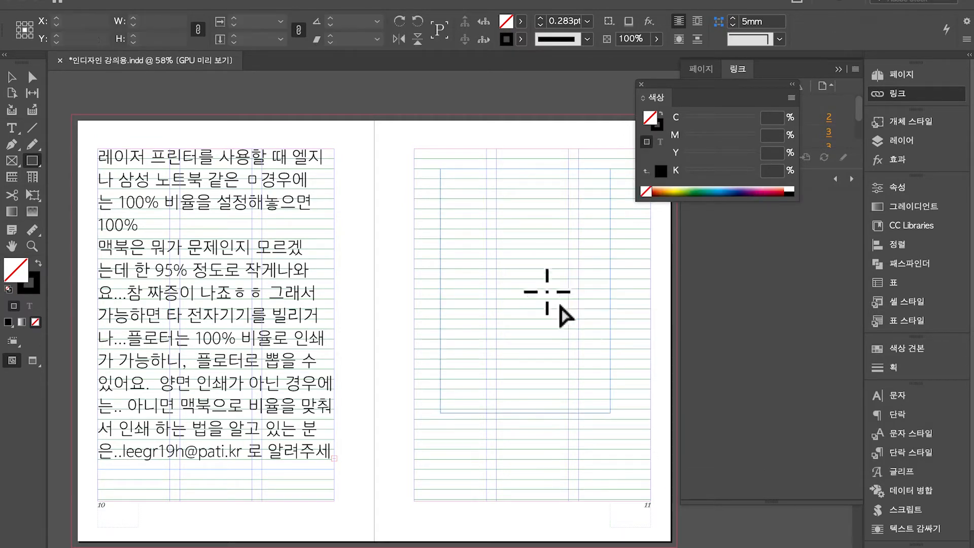
key("v")
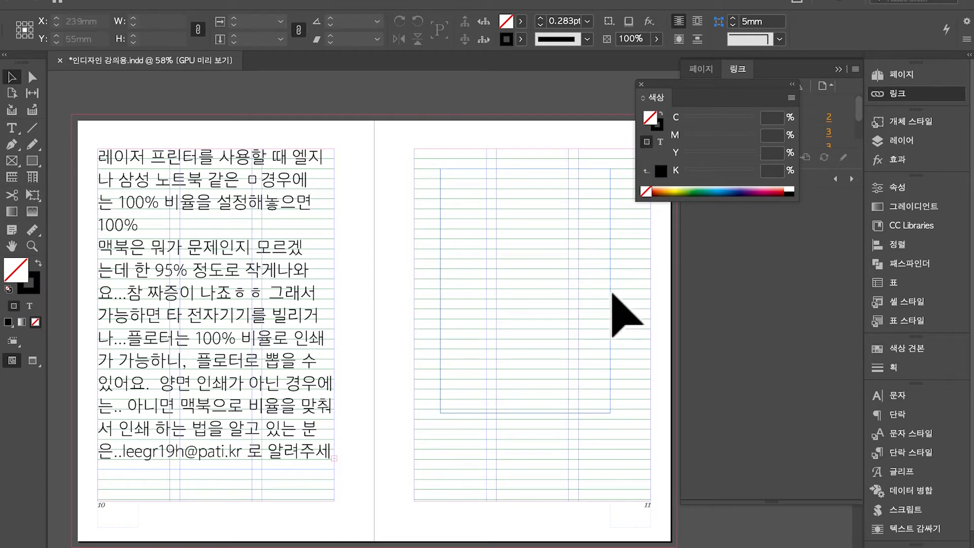
left_click(711, 398)
key("w")
key("w")
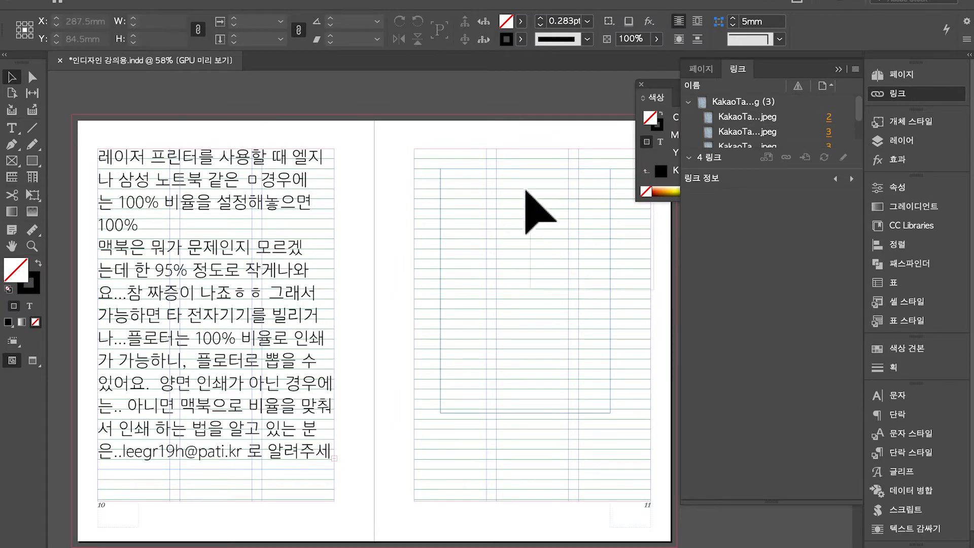
Set the page-11 frame to W 110 mm and H 180 mm in the Control panel
left_click(533, 211)
left_click(173, 22)
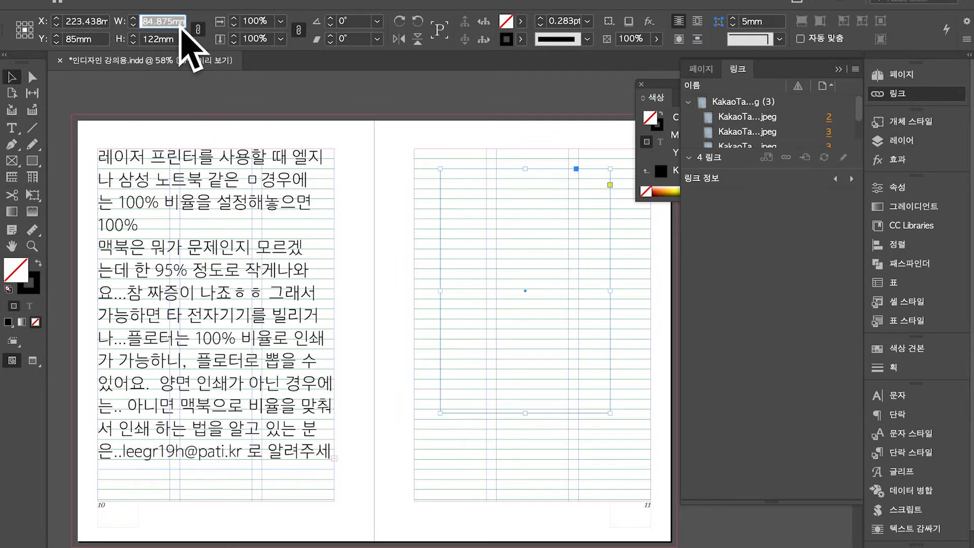
key("Tab")
key("Return")
left_click(474, 293)
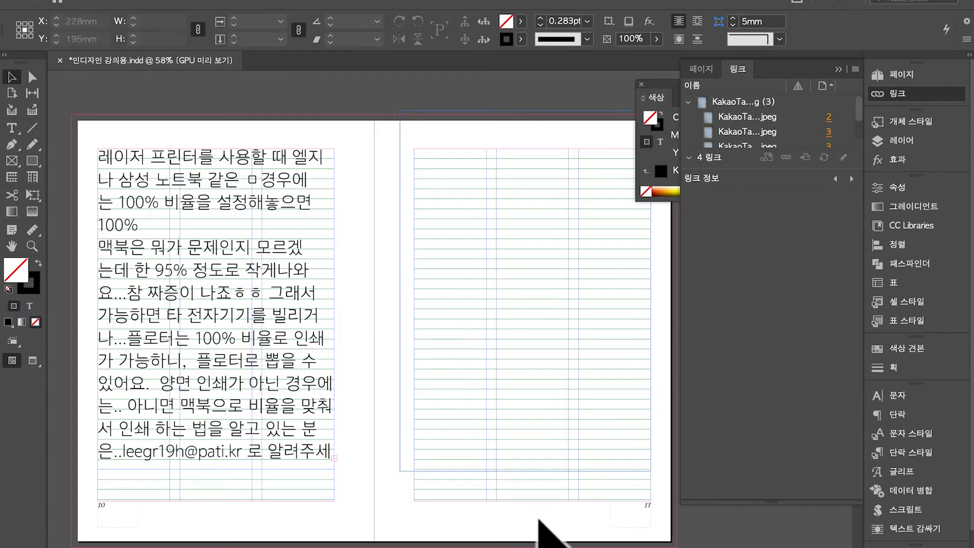
Swap fill and stroke to make the frame solid black, then move it down
left_click_drag(539, 520, 427, 384)
left_click(39, 263)
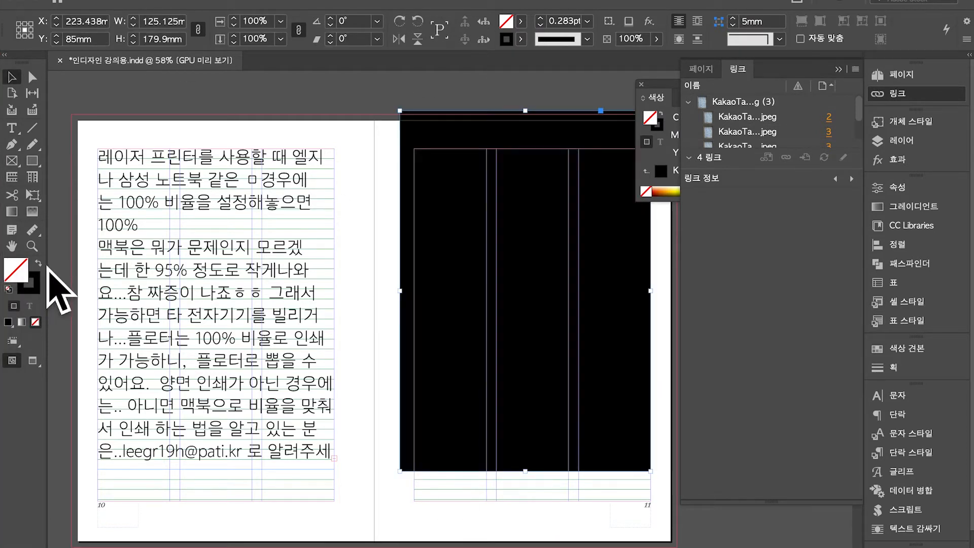
left_click_drag(597, 299, 594, 346)
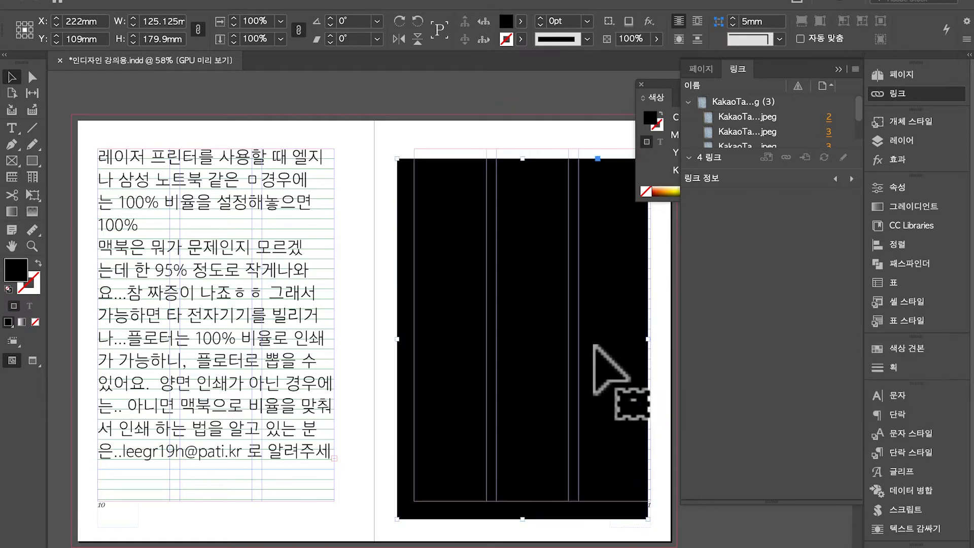
key("super+d")
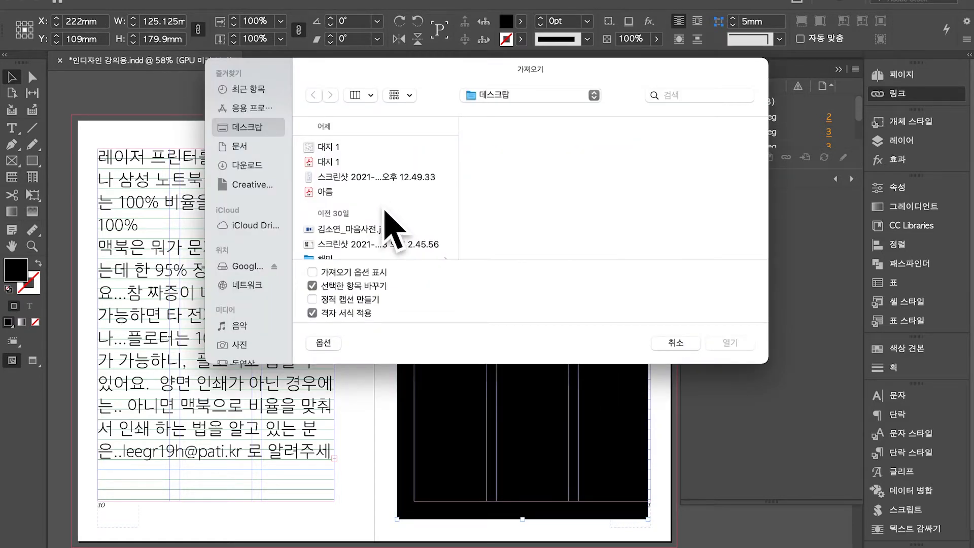
Browse the Desktop files in the Place dialog, previewing screenshots, cover test.pdf and 두 번째 외출_0,22.jpg
scroll(393, 231, "down", 10)
scroll(386, 218, "down", 8)
scroll(393, 238, "down", 3)
left_click(378, 146)
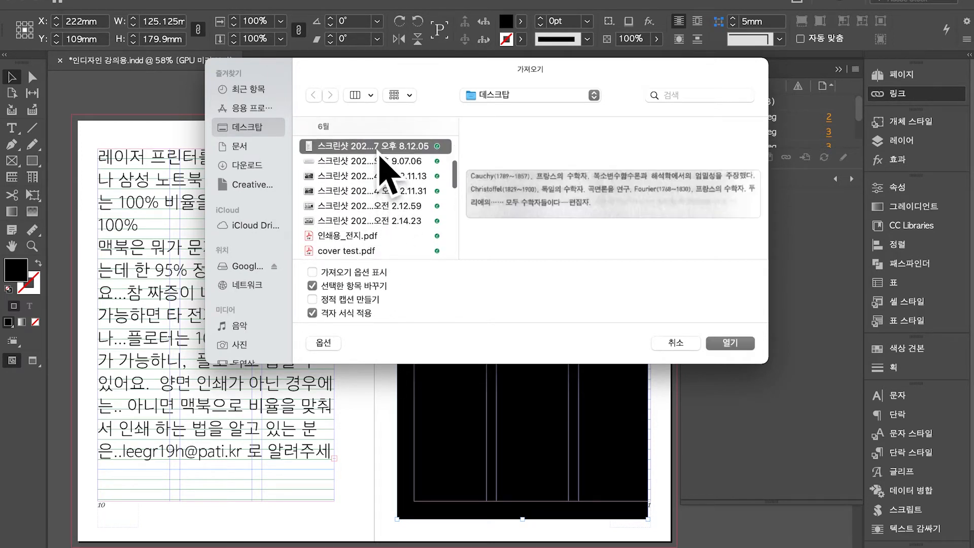
left_click(388, 176)
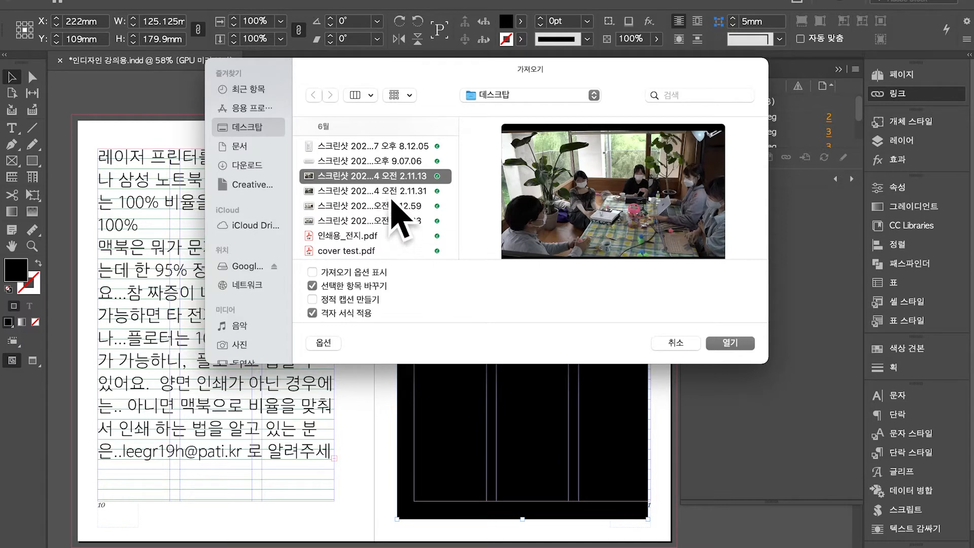
left_click(392, 205)
left_click(397, 251)
scroll(398, 254, "down", 3)
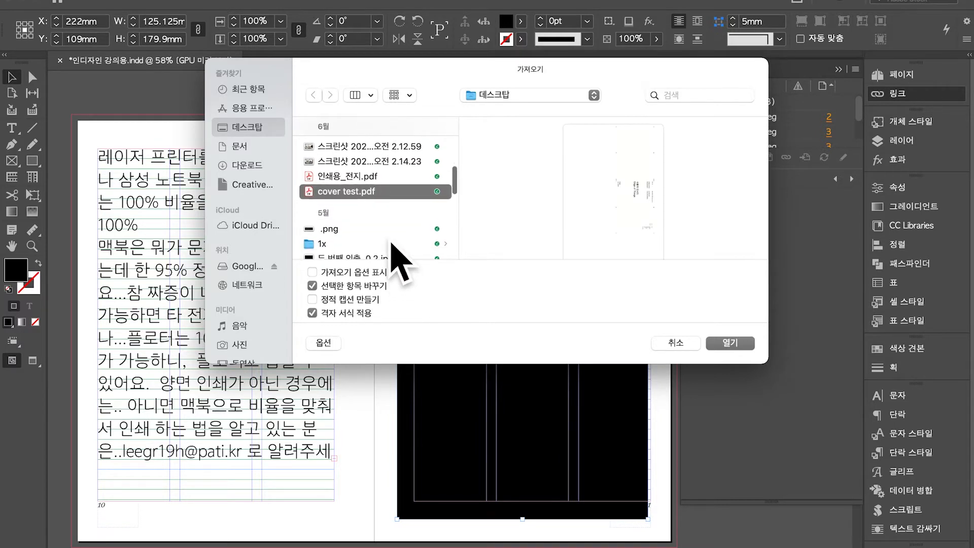
key("Down")
scroll(399, 253, "down", 2)
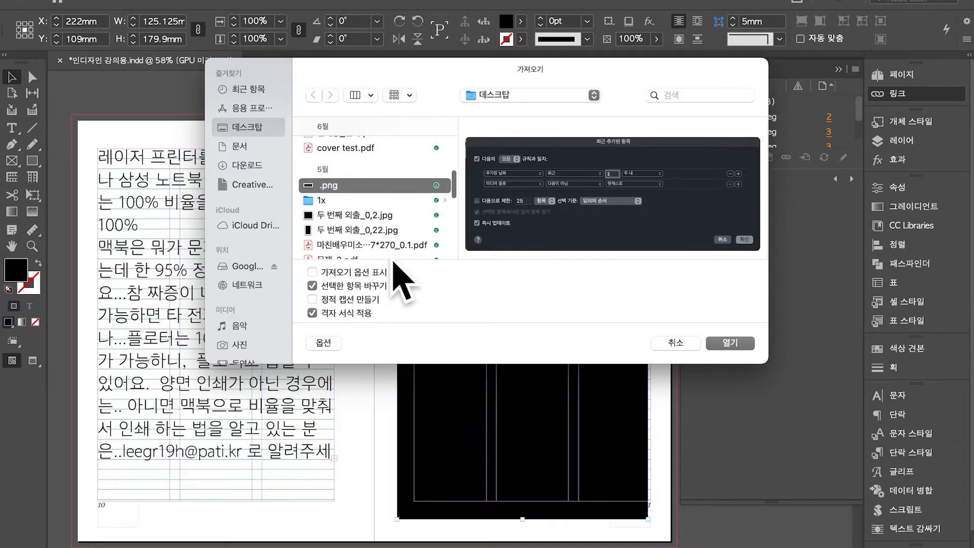
left_click(395, 233)
Open the 1x folder and place 대지 1-100.jpg into the black frame
left_click(378, 200)
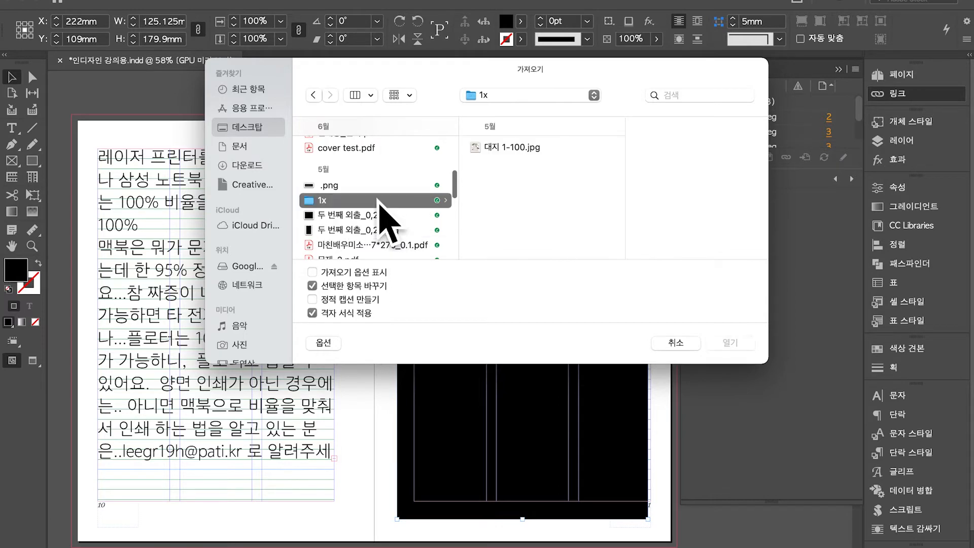
scroll(396, 239, "down", 4)
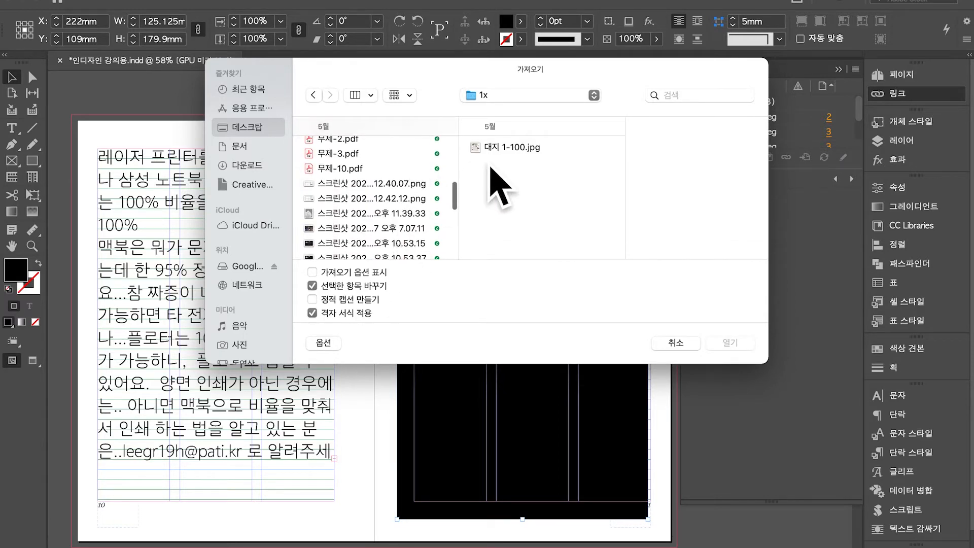
left_click(497, 153)
double_click(497, 153)
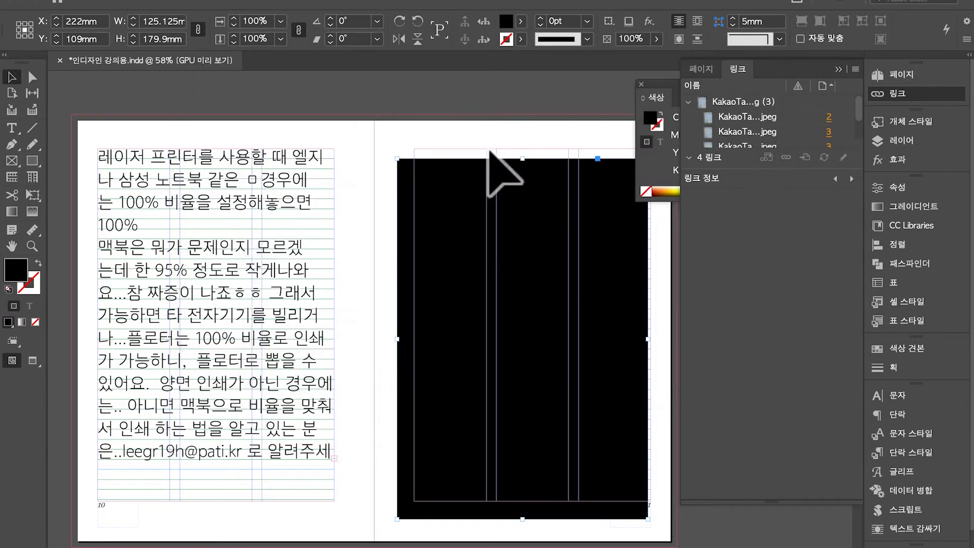
Fit the poster image to its frame with 맞춤 > 프레임에 내용 맞추기 and view in Preview
double_click(596, 355)
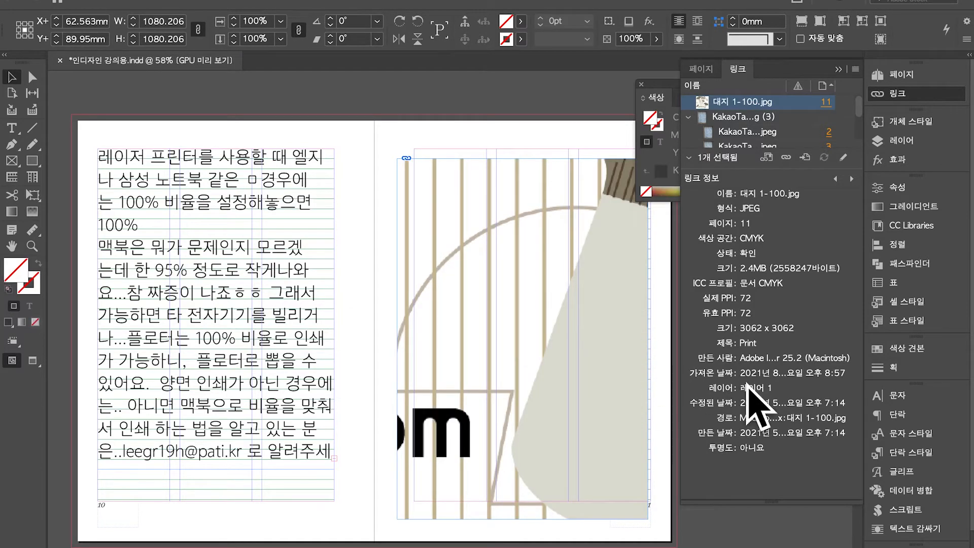
right_click(612, 380)
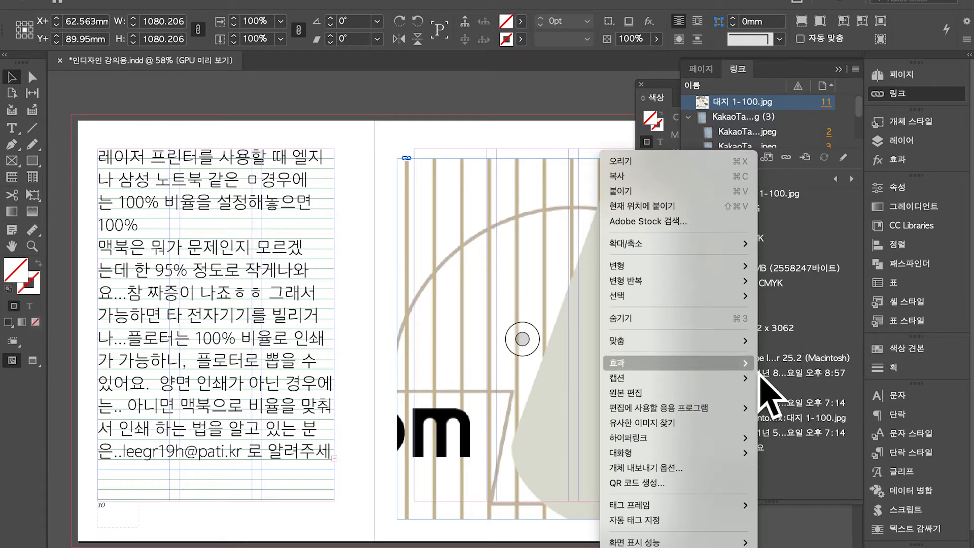
mouse_move(687, 344)
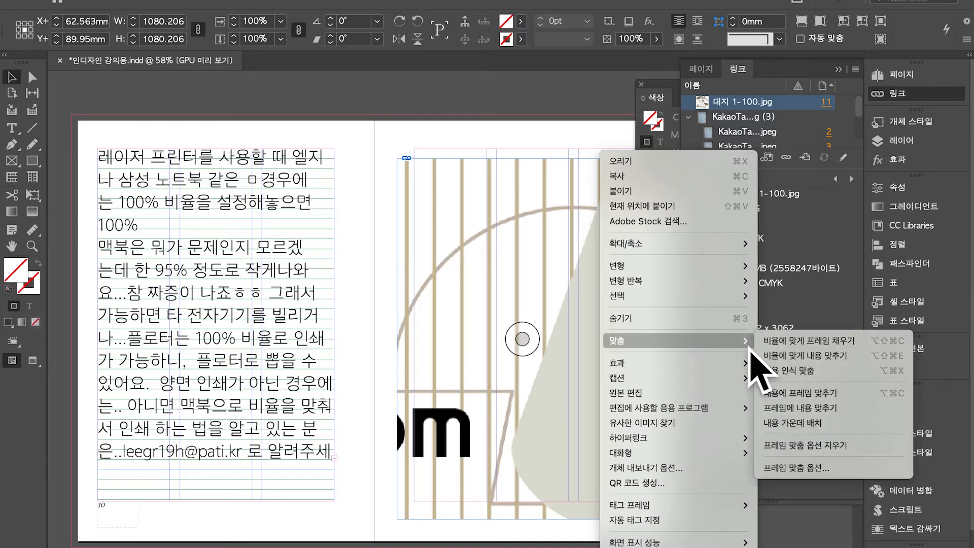
left_click(822, 418)
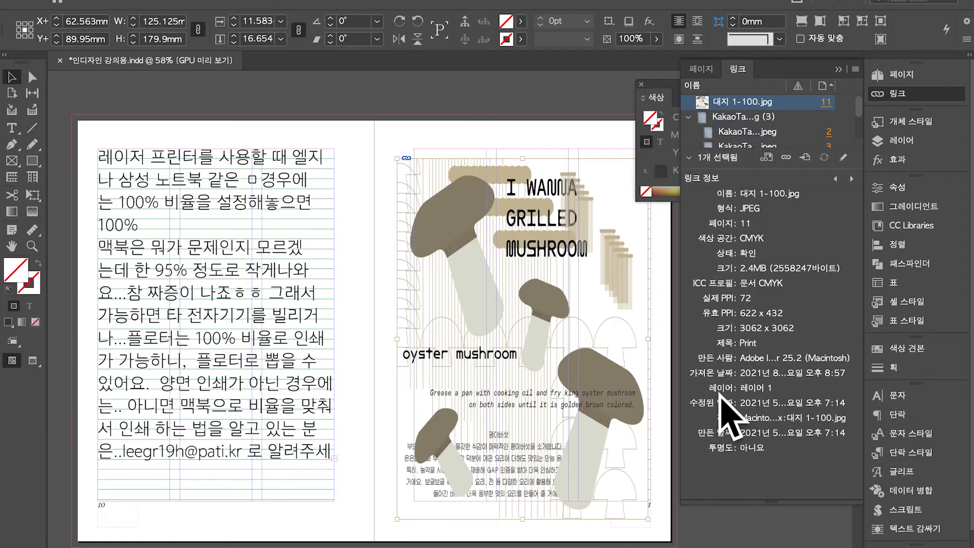
key("w")
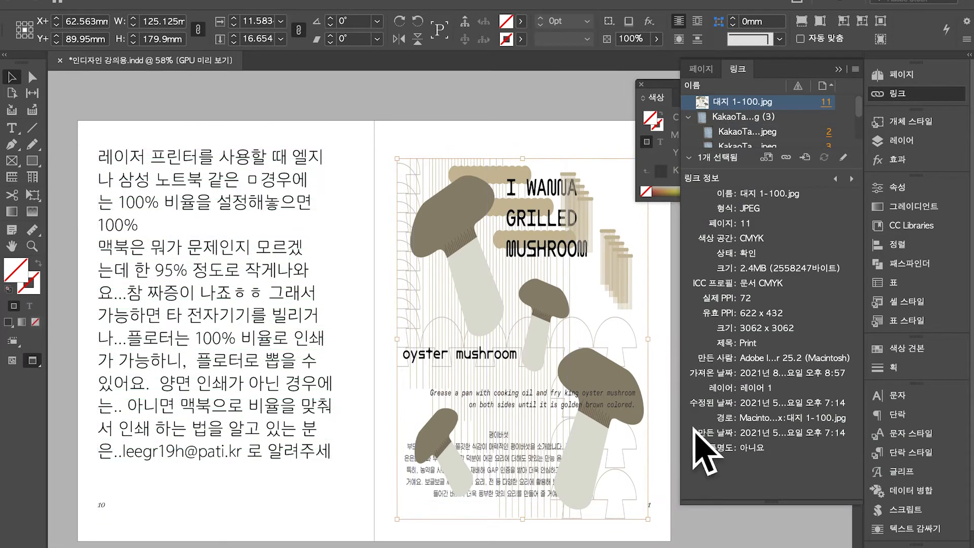
left_click(673, 357)
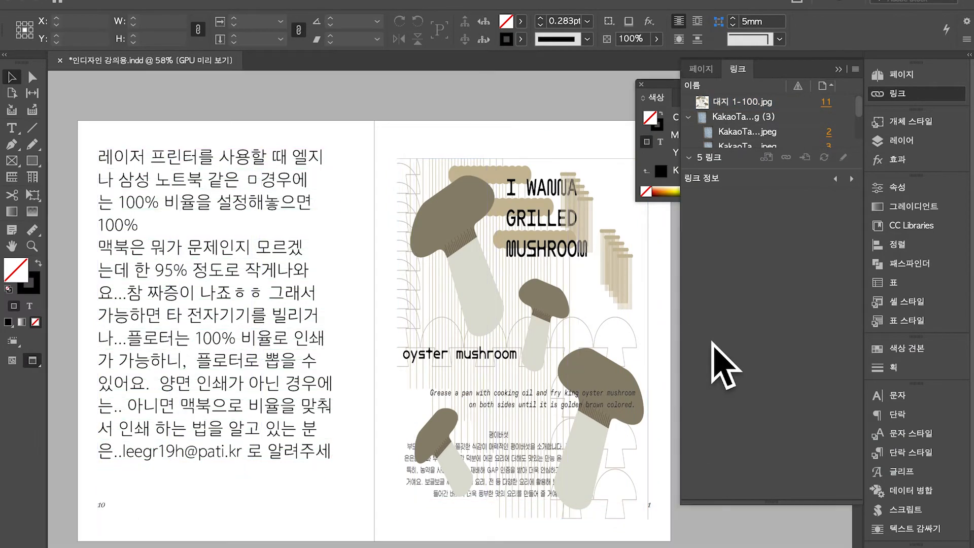
Set the poster frame's fill swatch to [없음] (None)
left_click(631, 337)
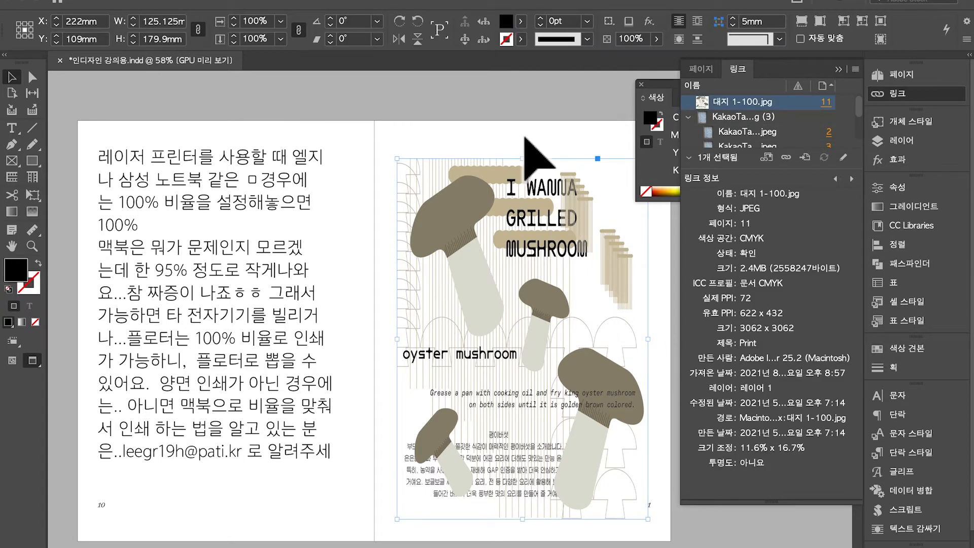
left_click(521, 21)
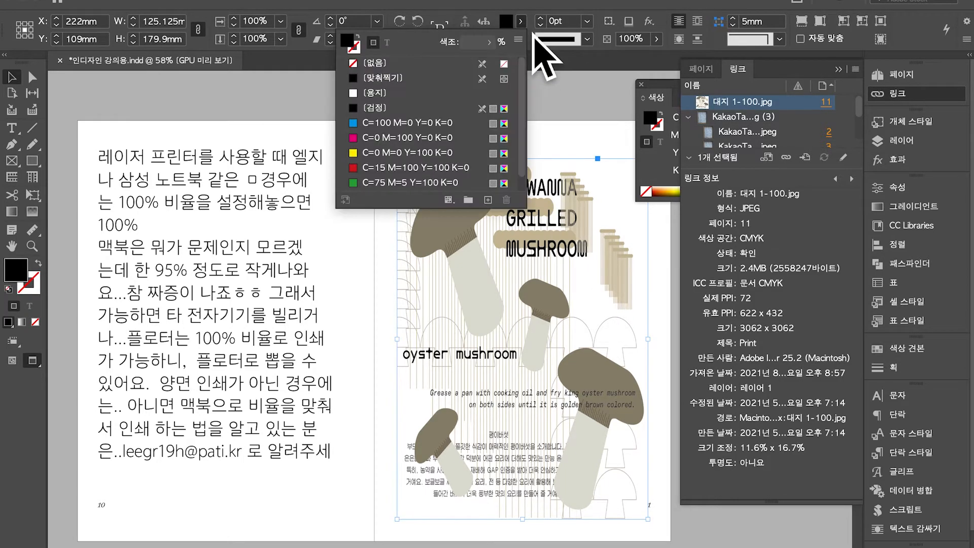
left_click(463, 61)
left_click(609, 108)
scroll(589, 109, "right", 2)
scroll(588, 109, "right", 2)
scroll(548, 163, "up", 5)
Reselect the poster frame to check it, then hide the linked-file information
left_click_drag(526, 117, 733, 285)
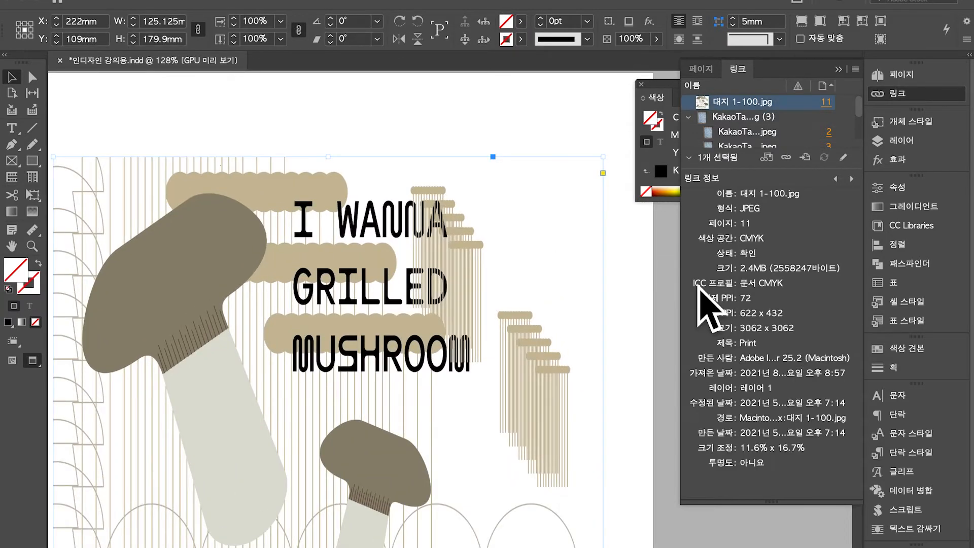
left_click_drag(504, 85, 700, 242)
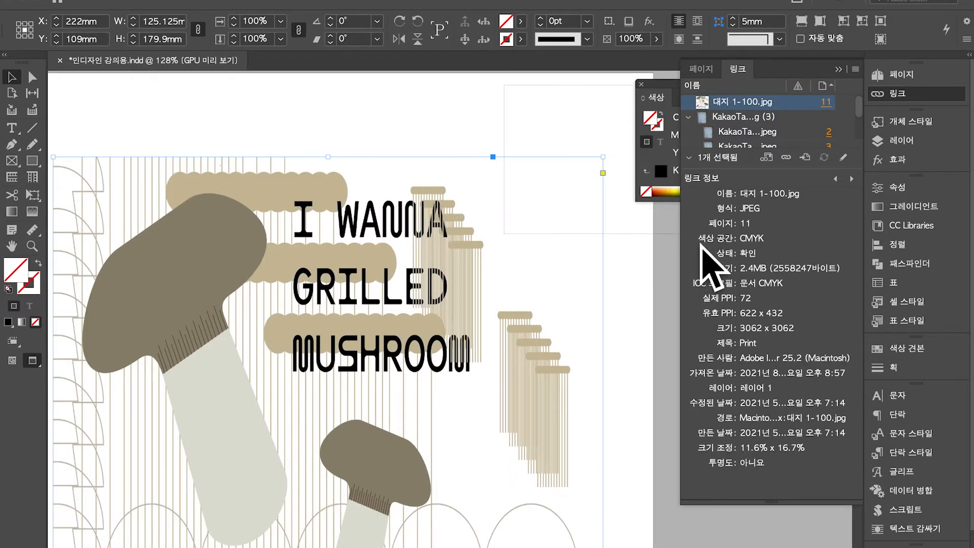
left_click(644, 258)
left_click_drag(667, 302, 501, 98)
left_click(675, 249)
scroll(674, 251, "down", 1)
scroll(677, 250, "down", 5)
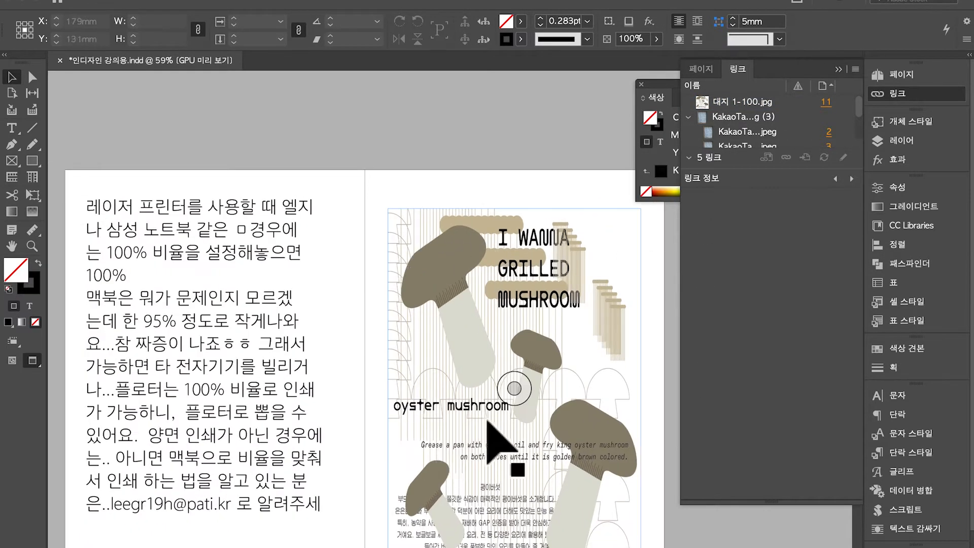
left_click(908, 96)
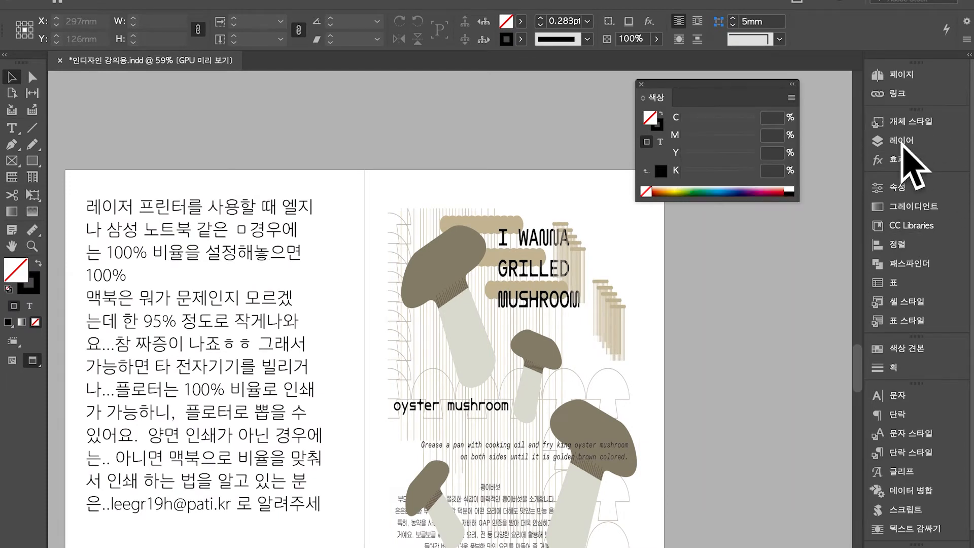
Close the Color panel and look through the menu bar options
left_click(641, 85)
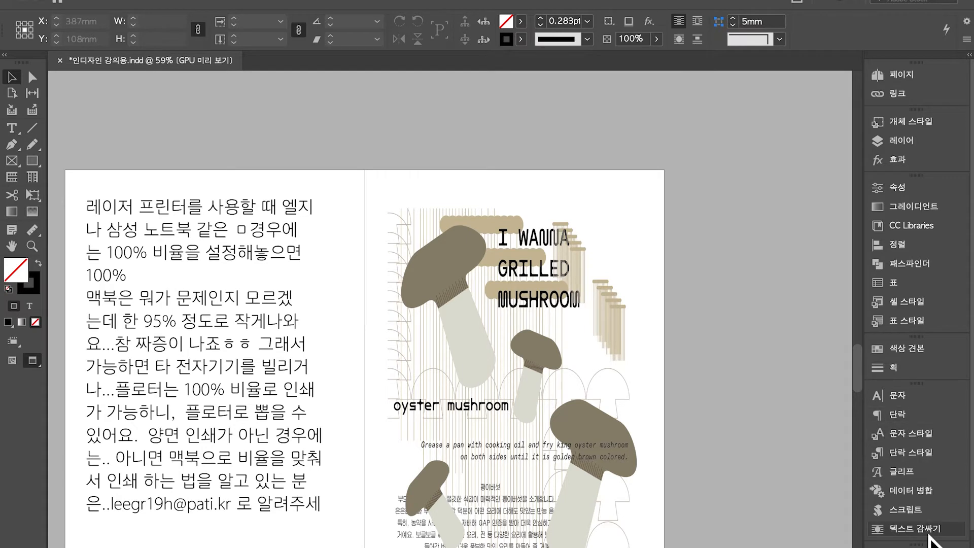
left_click(297, 2)
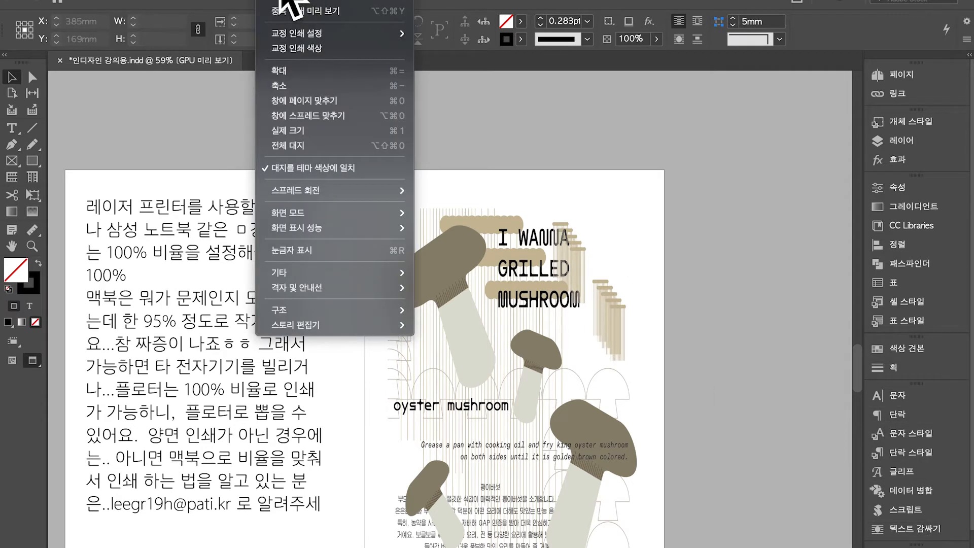
mouse_move(317, 1)
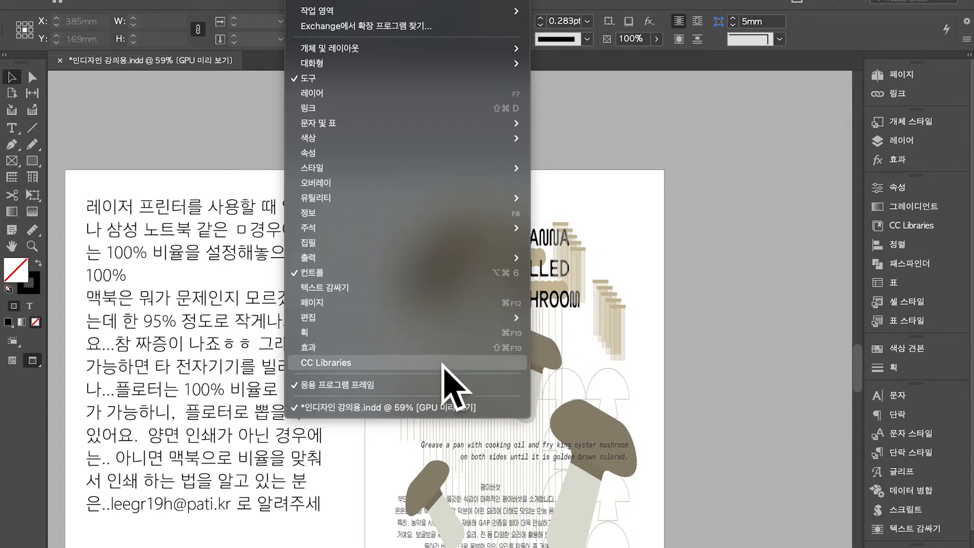
mouse_move(188, 0)
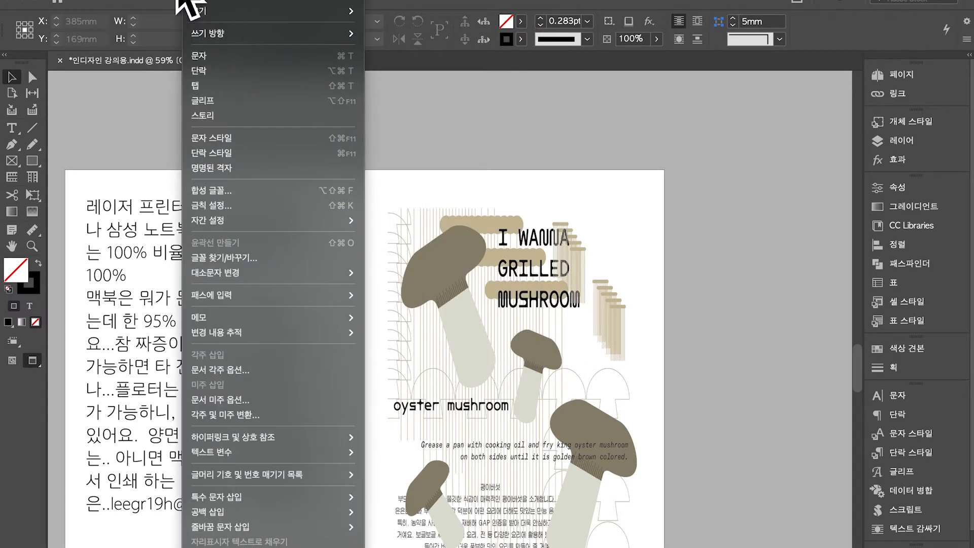
mouse_move(127, 6)
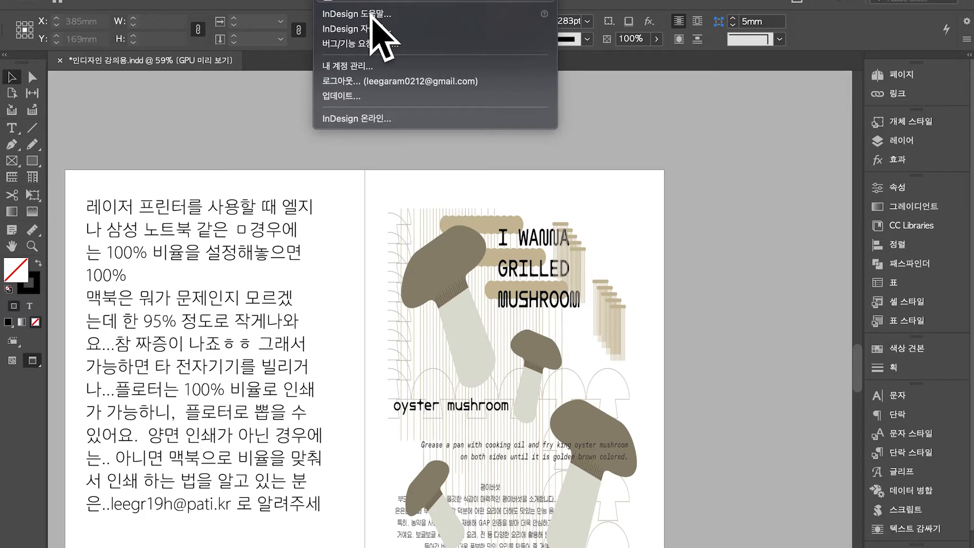
Search Help for '인쇄스크립' and open Window > 유틸리티 > 스크립트
type("인쇄")
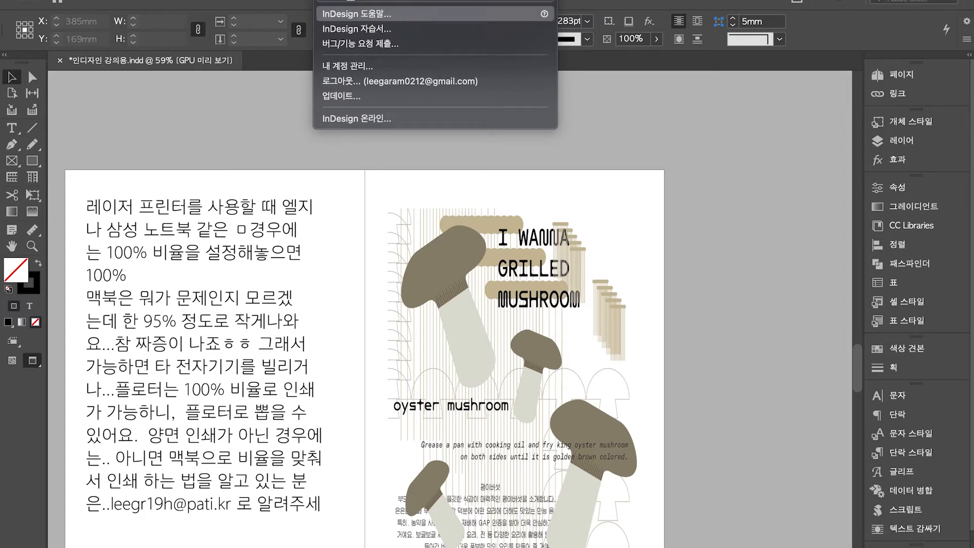
type("스크립")
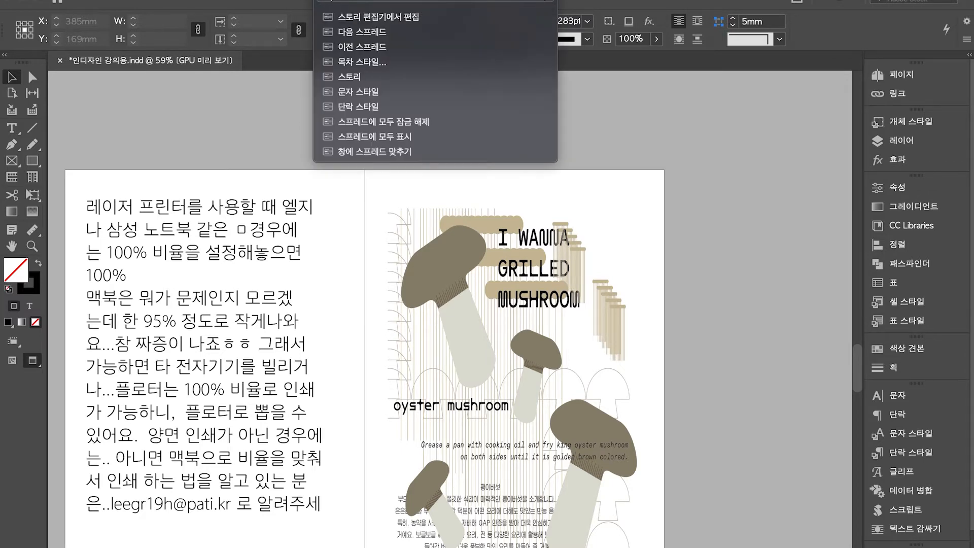
mouse_move(402, 44)
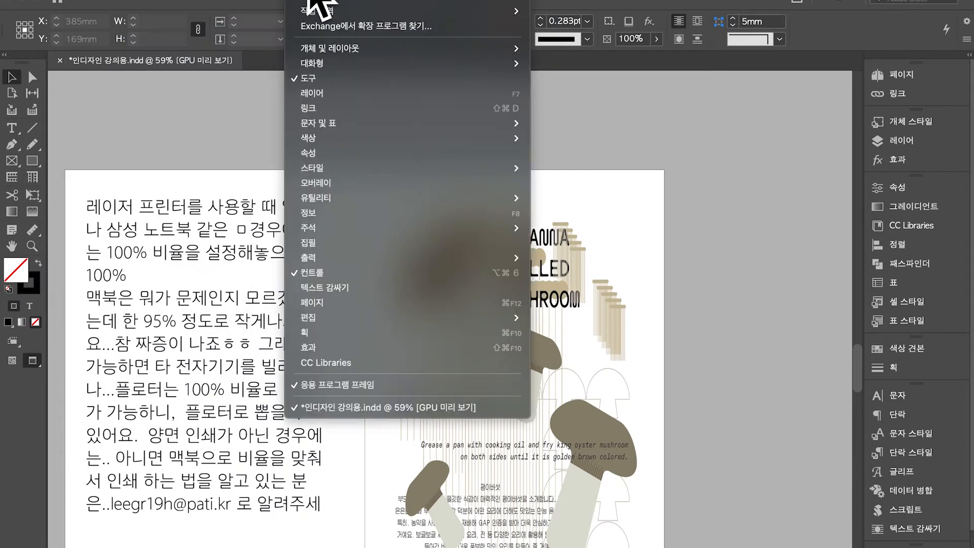
mouse_move(489, 199)
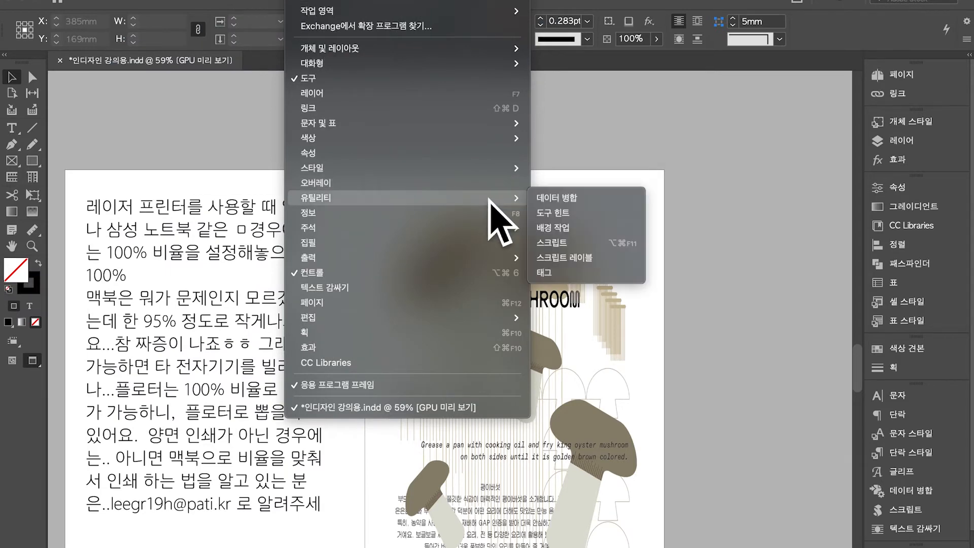
left_click(573, 242)
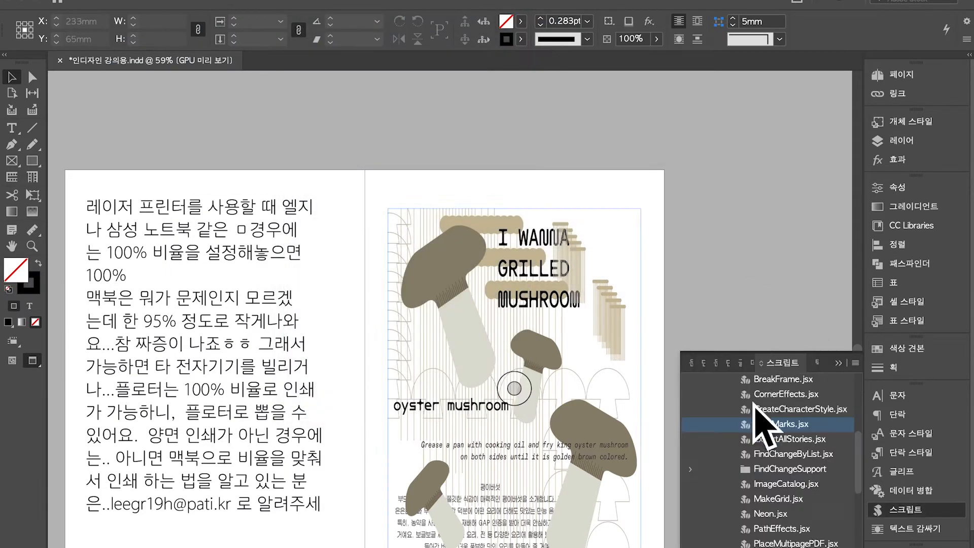
Collapse the Community and other expanded script folders in the Scripts panel
scroll(811, 427, "up", 4)
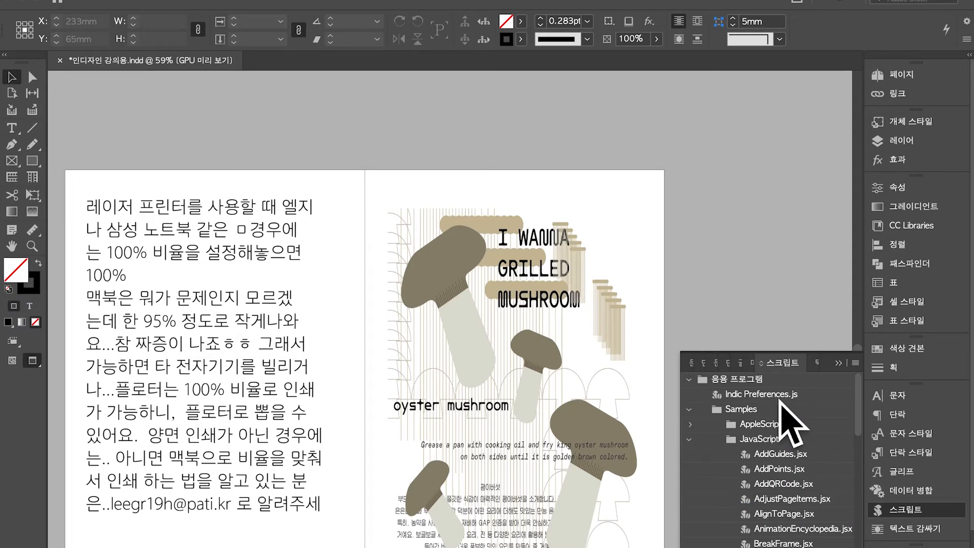
left_click(694, 379)
left_click(690, 379)
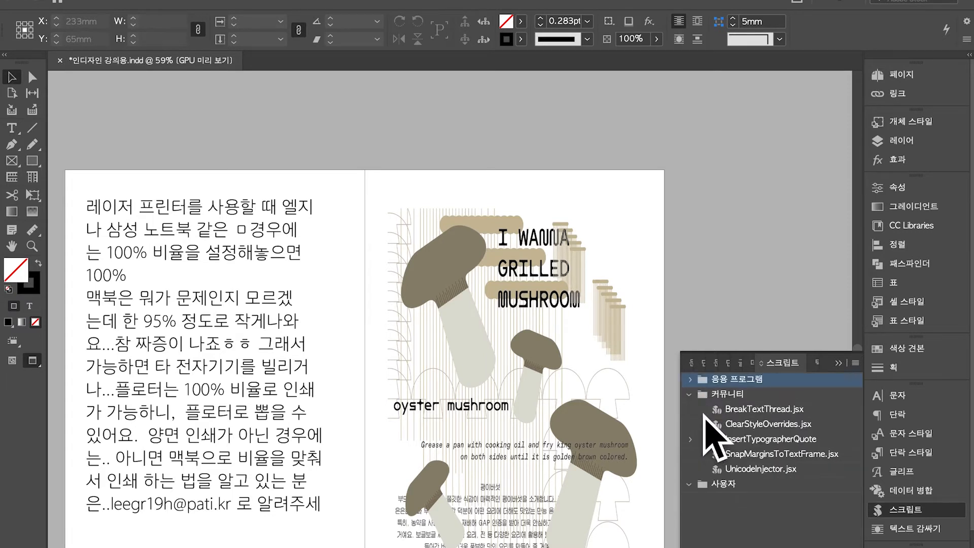
left_click(703, 426)
left_click(690, 438)
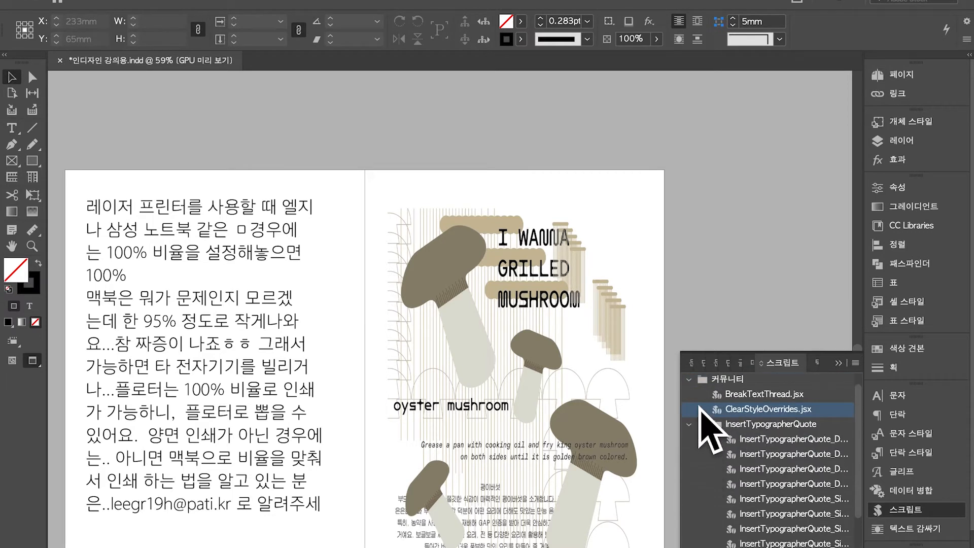
left_click(690, 424)
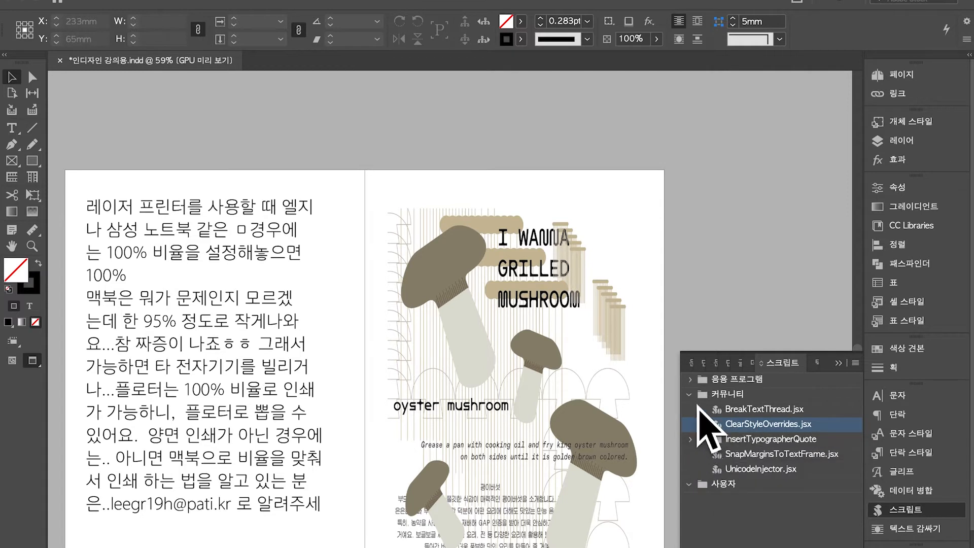
left_click(690, 394)
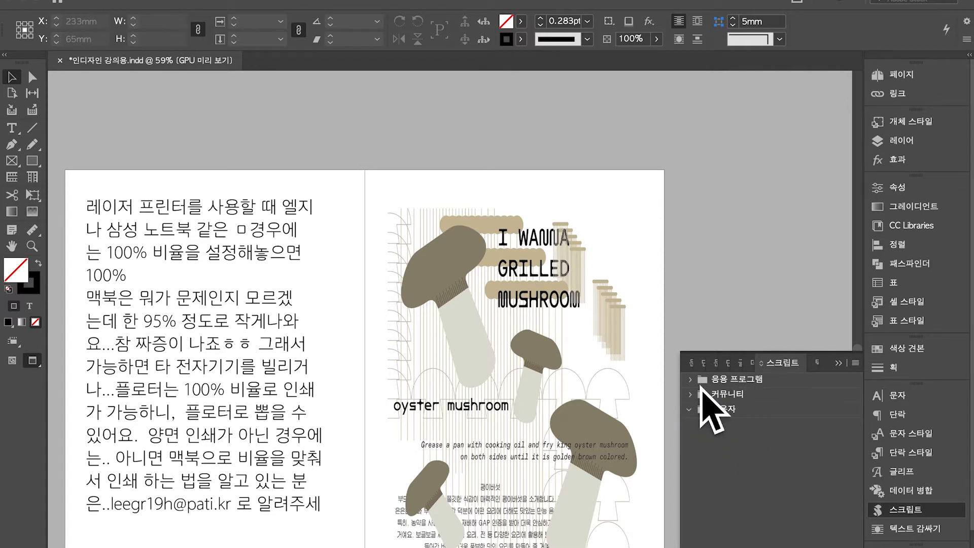
Expand Application > Samples > JavaScript, run CropMarks.jsx, and dismiss the select-an-object alert
double_click(700, 384)
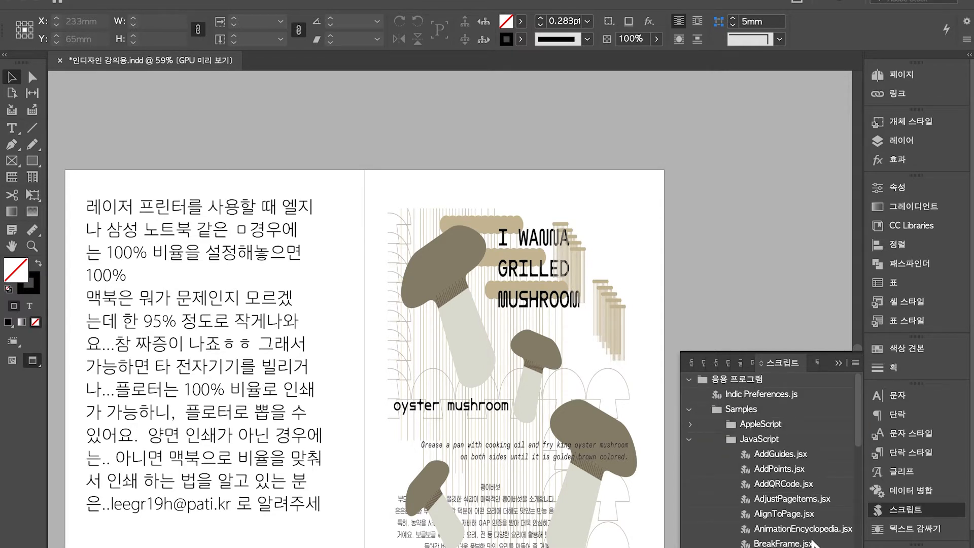
scroll(811, 540, "down", 2)
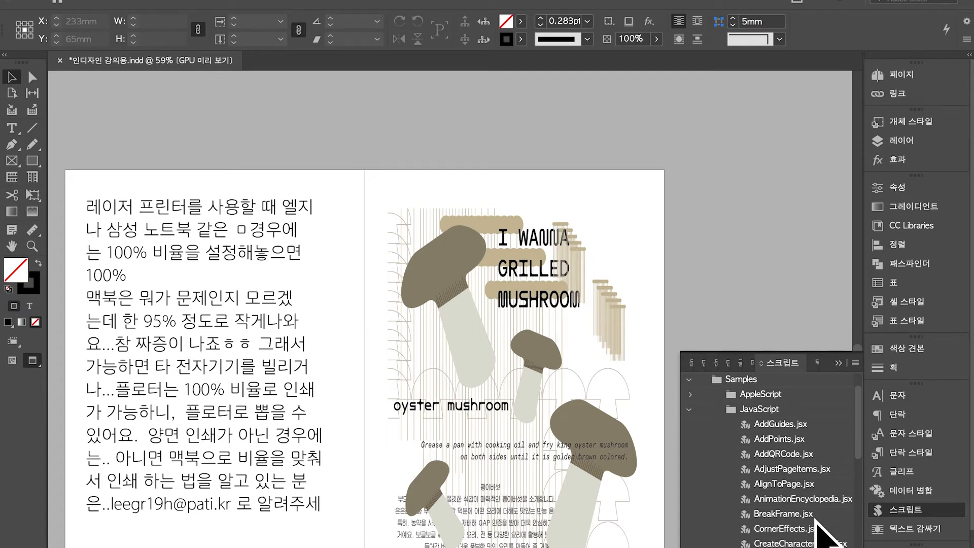
scroll(818, 533, "down", 2)
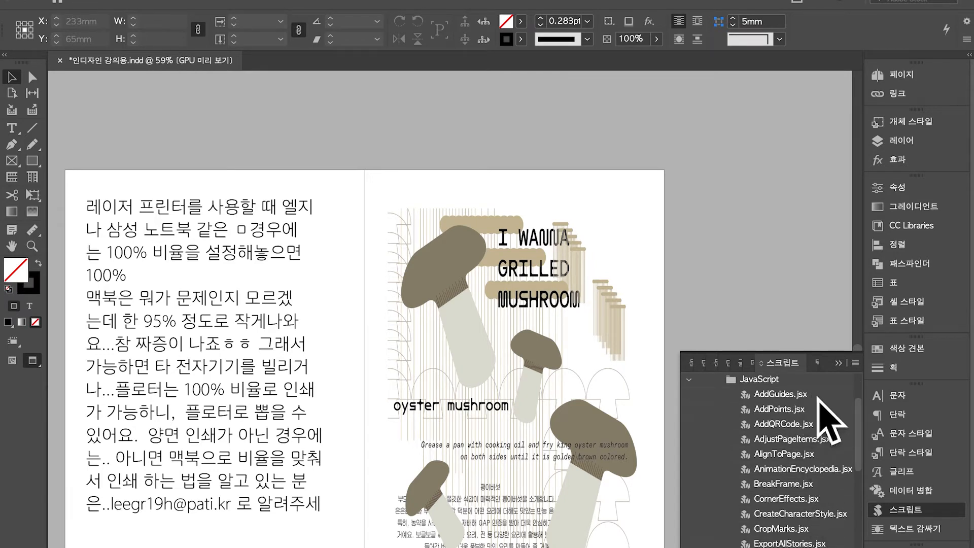
double_click(804, 533)
key("Return")
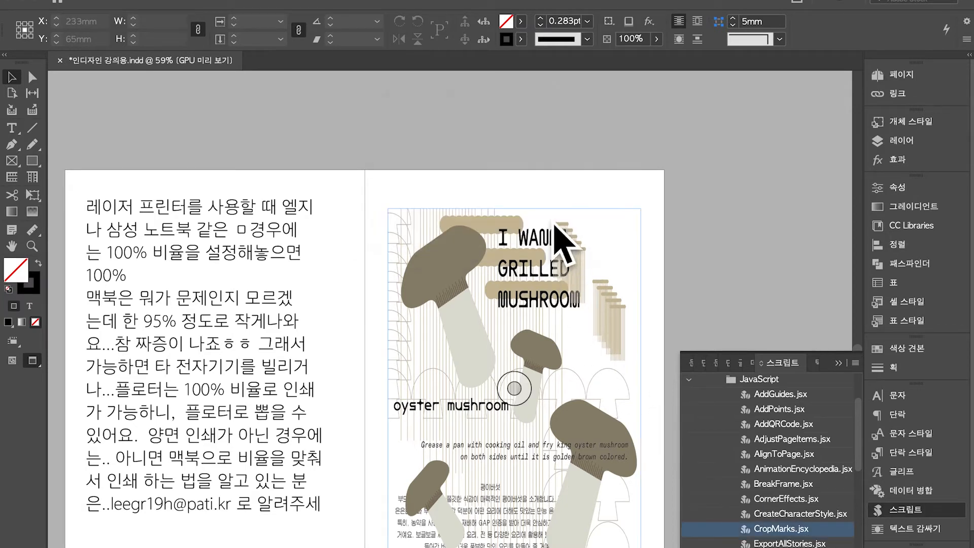
Run CropMarks.jsx on the selected poster with Registration Marks unchecked and Each Object kept
left_click(523, 315)
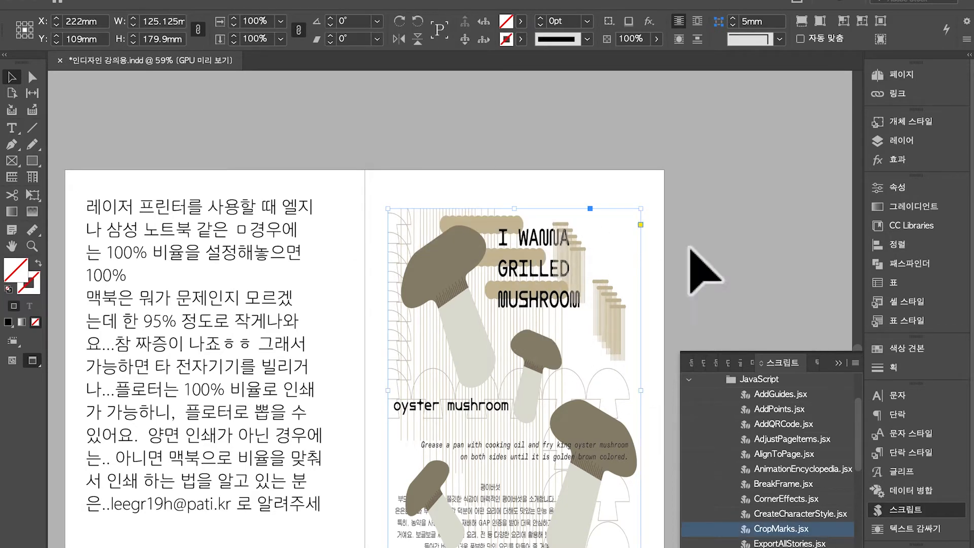
double_click(790, 533)
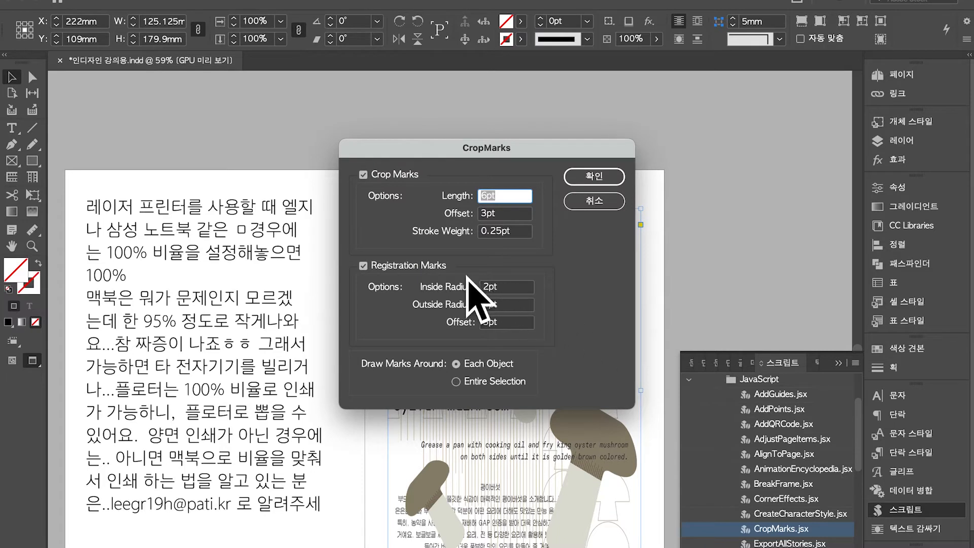
left_click(447, 272)
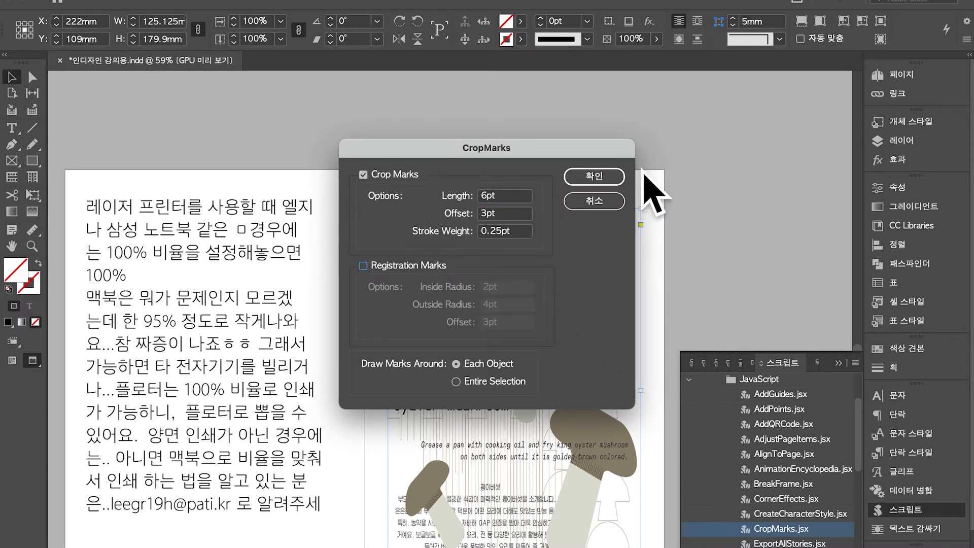
left_click(606, 180)
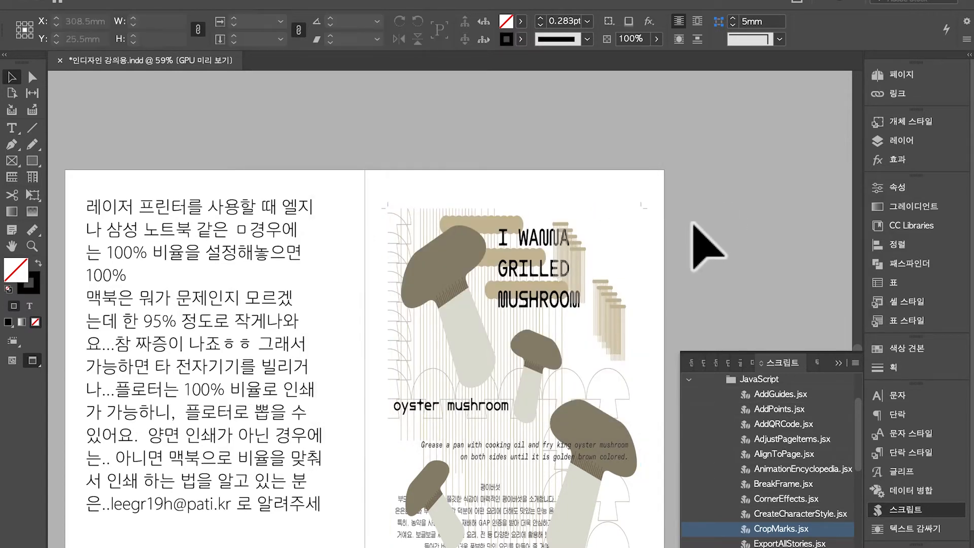
scroll(688, 195, "up", 3)
scroll(586, 222, "down", 1)
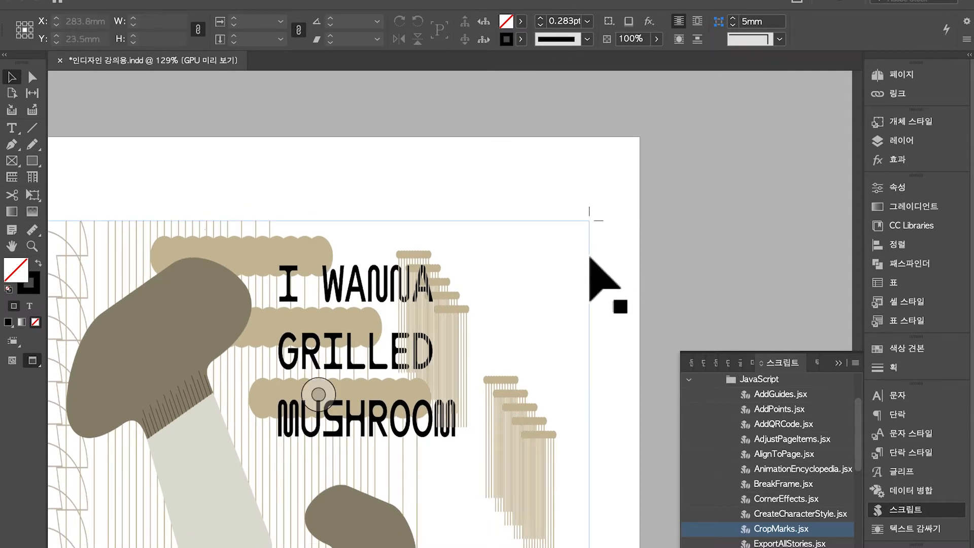
scroll(583, 319, "up", 3)
scroll(582, 319, "left", 4)
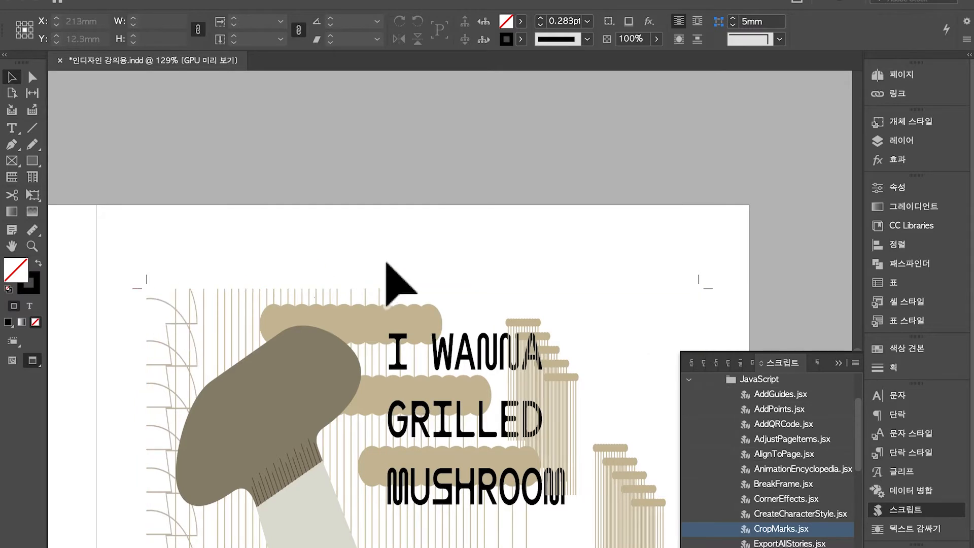
scroll(391, 279, "down", 5)
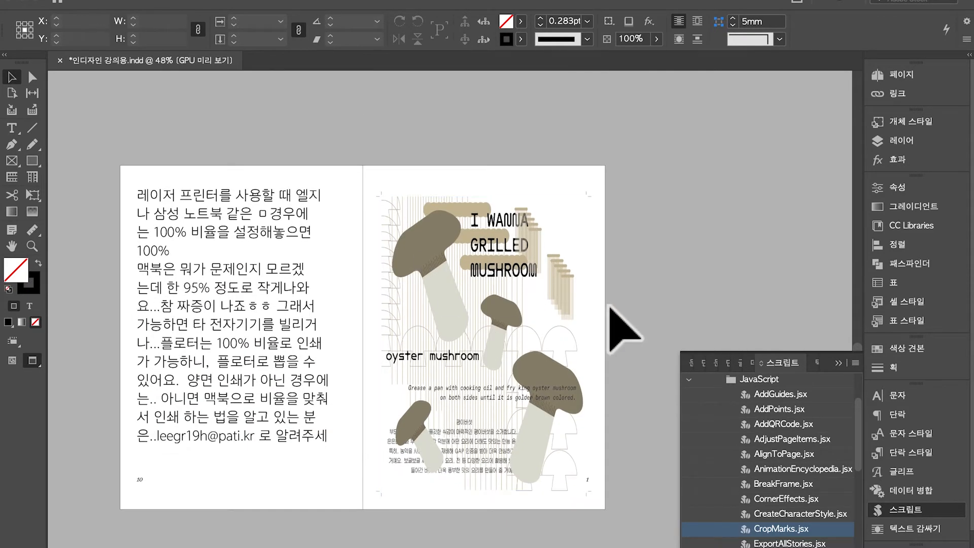
key("shift+w")
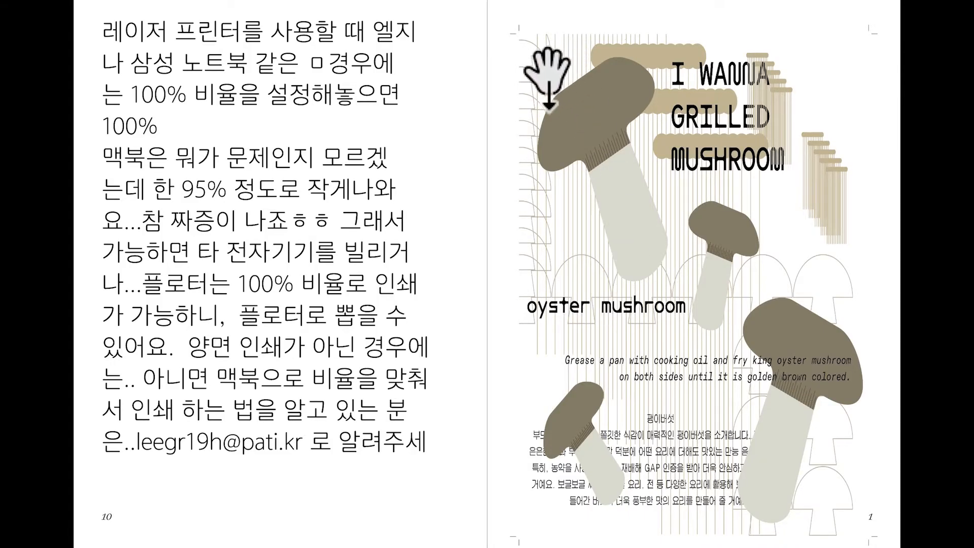
key("Escape")
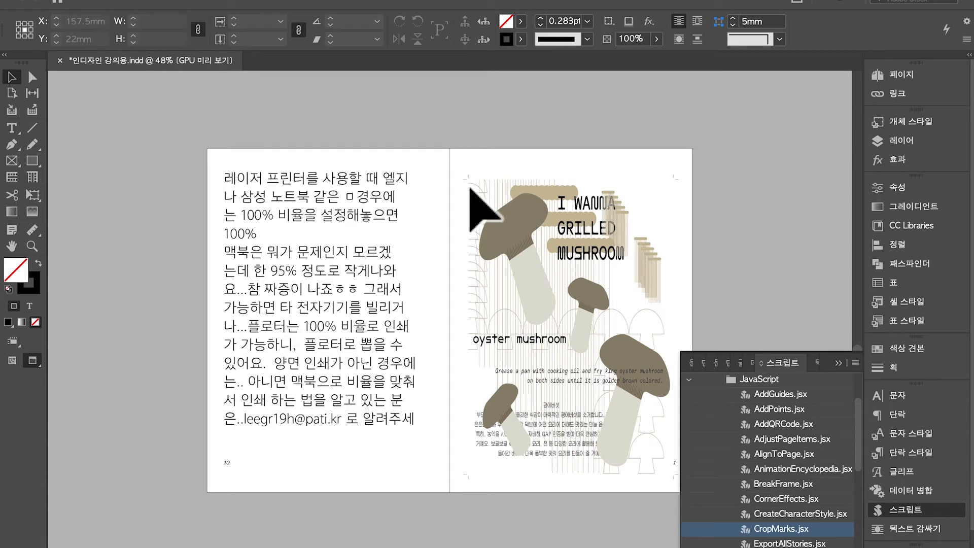
left_click(505, 202)
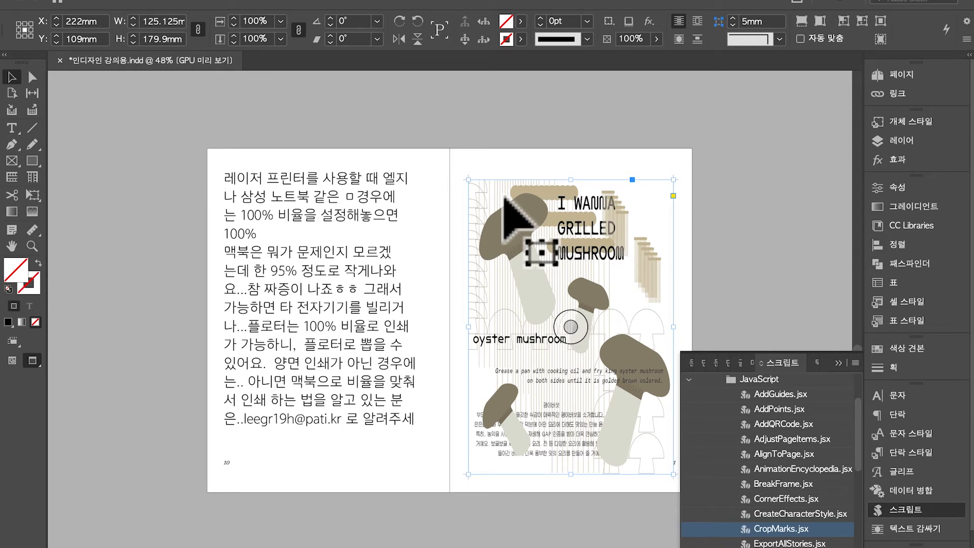
scroll(517, 223, "up", 20)
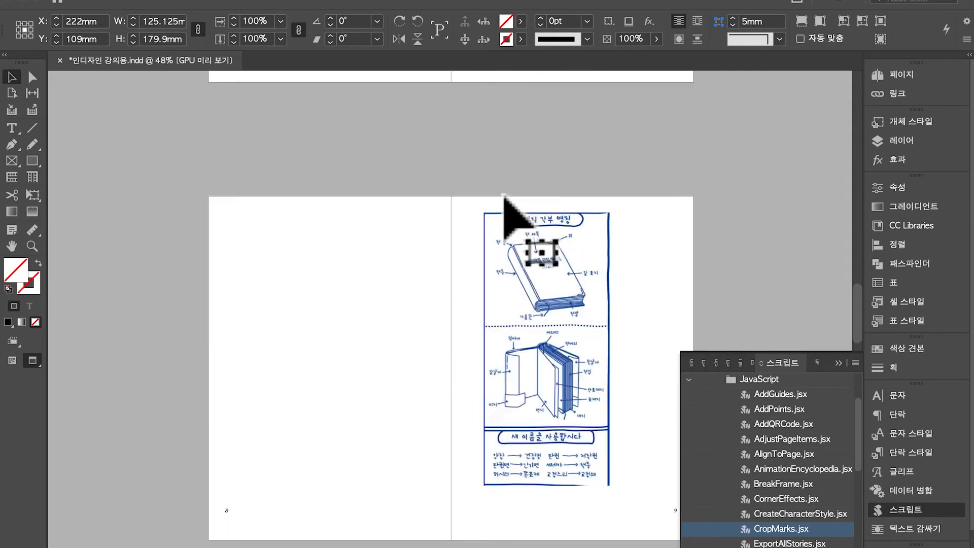
scroll(503, 198, "up", 5)
scroll(504, 198, "down", 15)
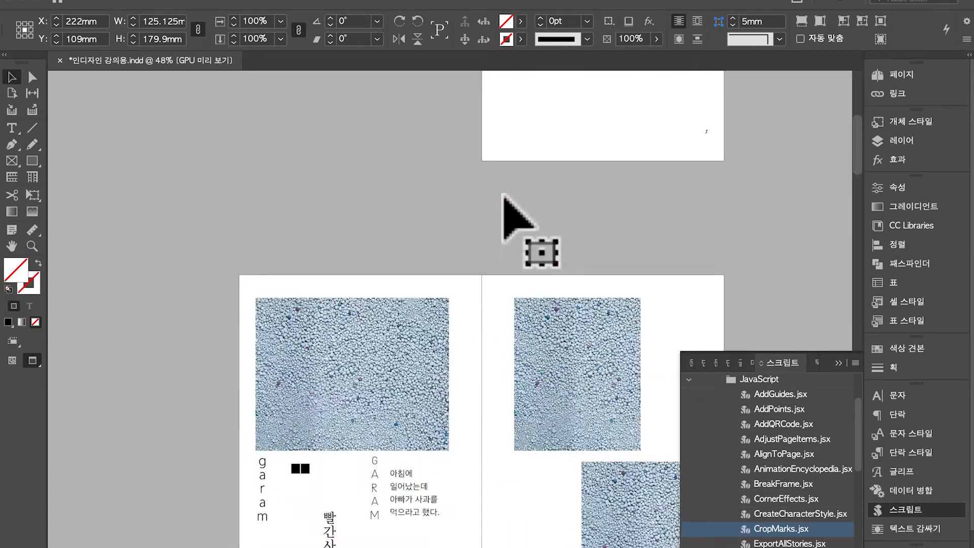
scroll(504, 198, "down", 5)
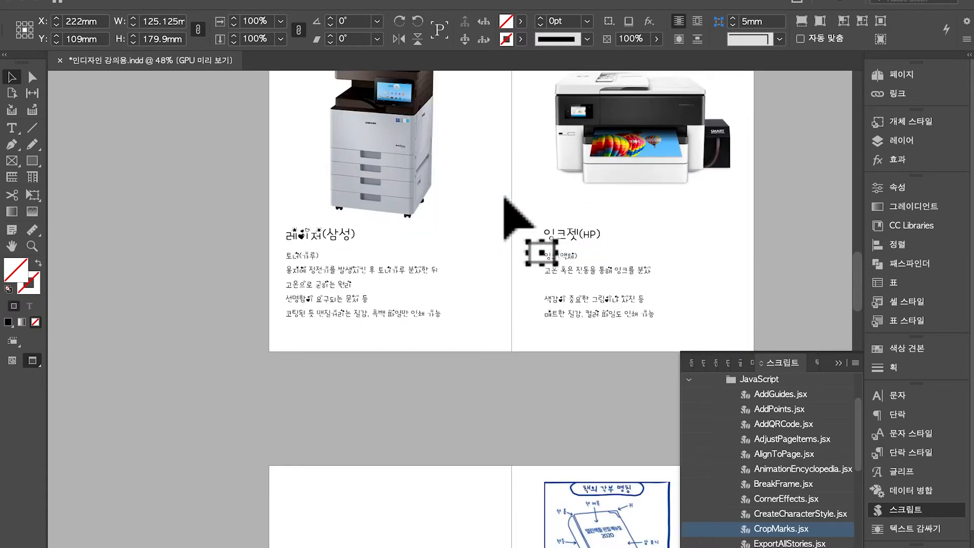
scroll(505, 199, "down", 20)
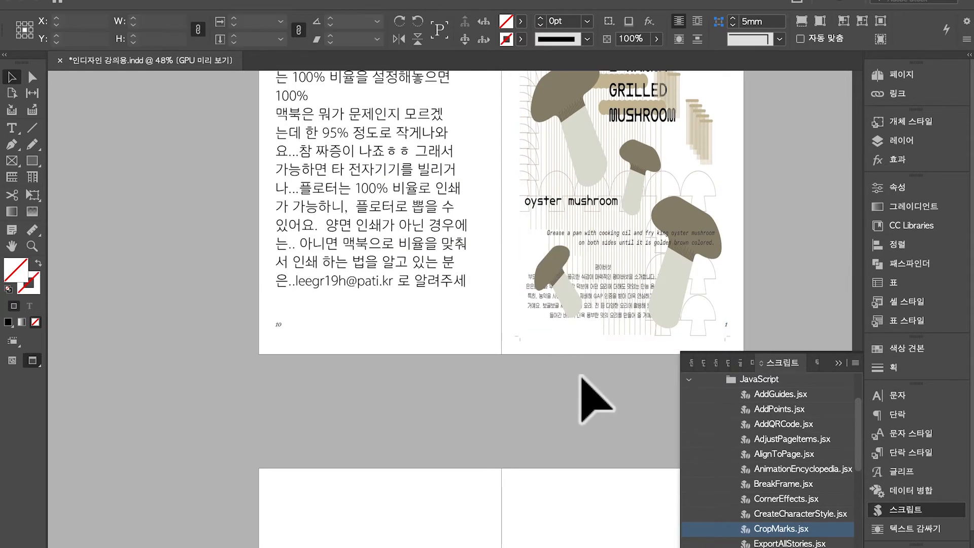
left_click(581, 382)
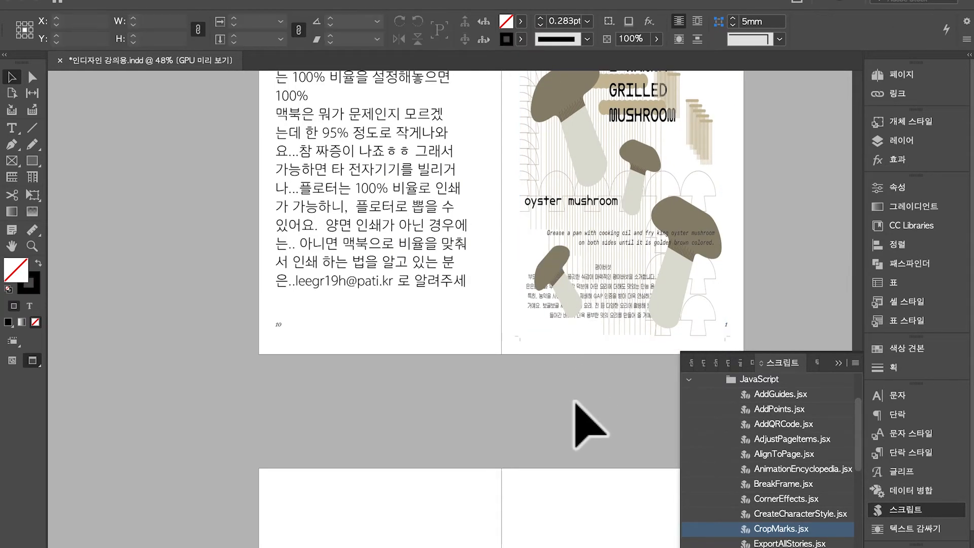
scroll(576, 400, "down", 1)
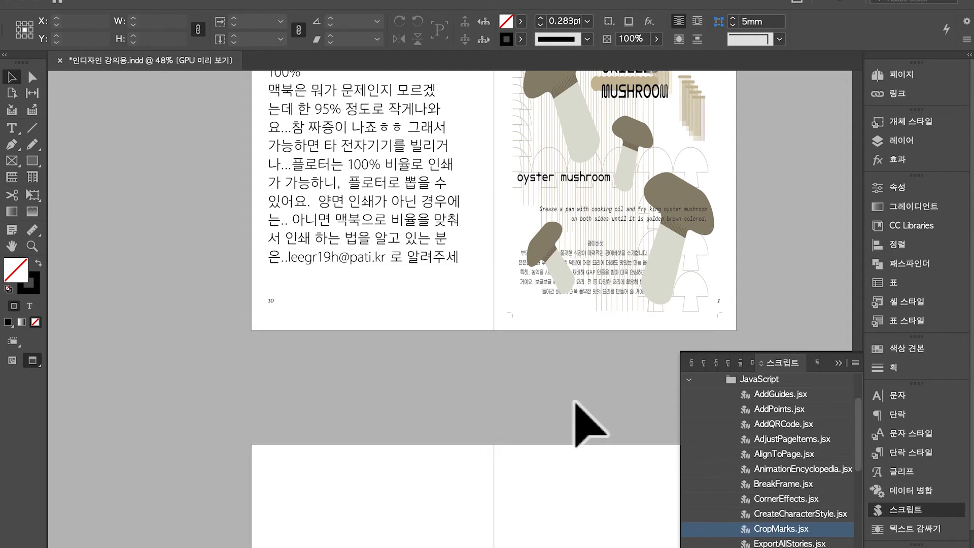